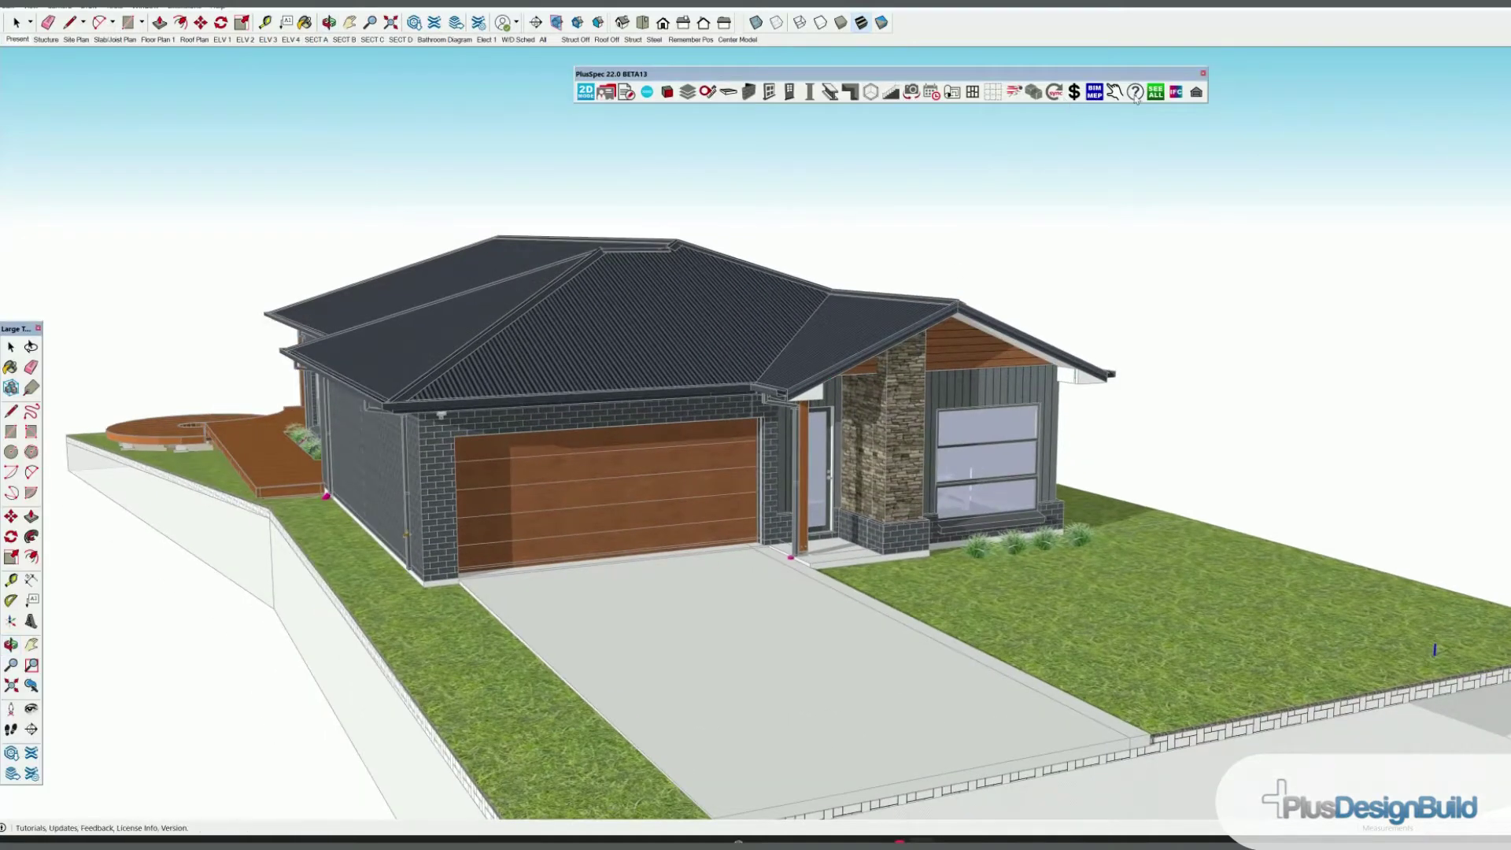
Check the plugin's version, update status and tutorial options in the PlusSpec information window.
left_click(1135, 92)
mouse_move(614, 269)
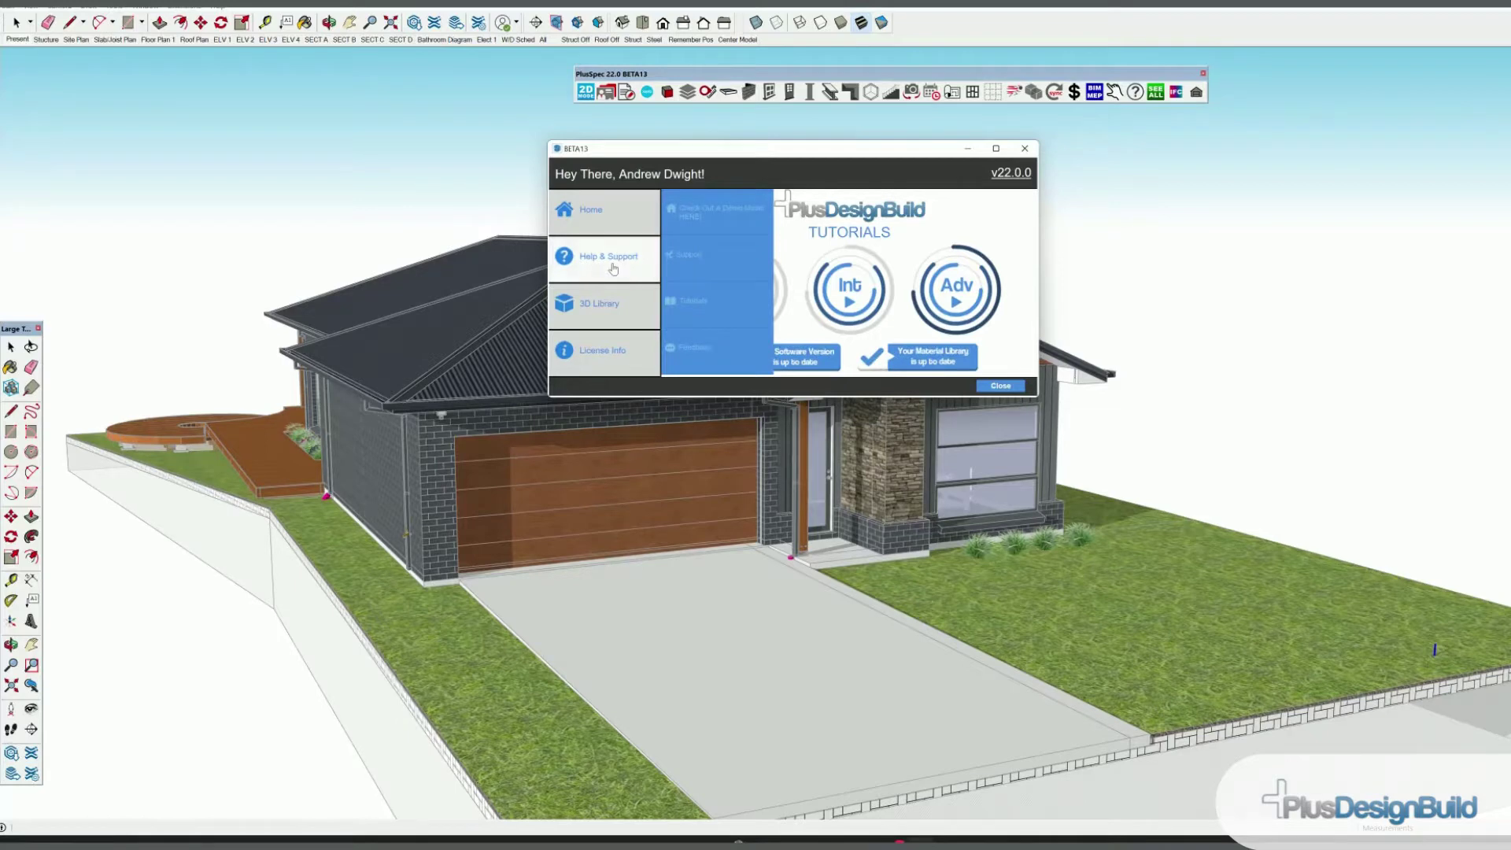
left_click(1014, 386)
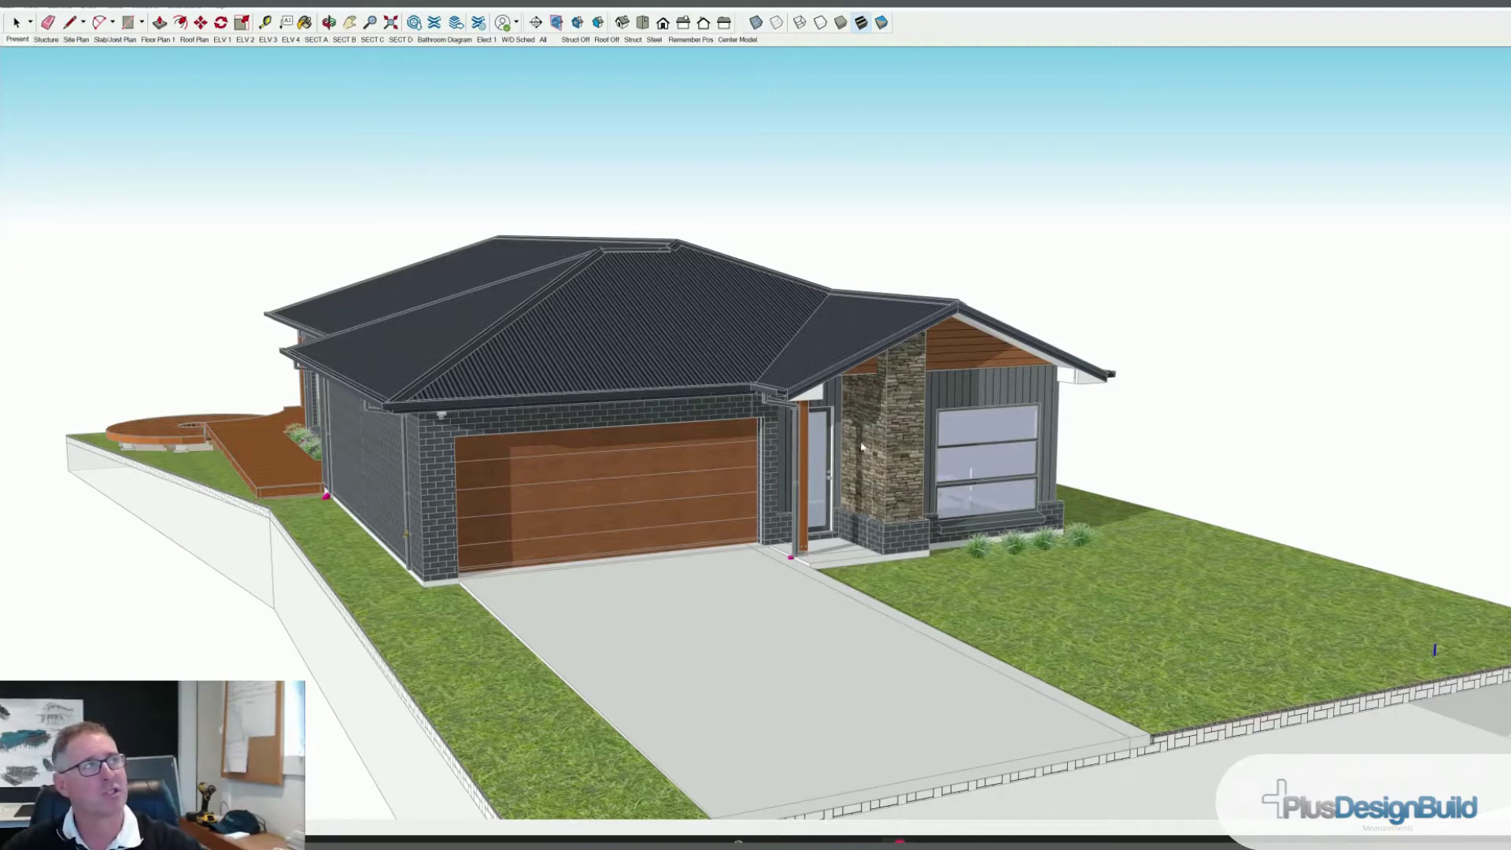
Save the current house model under its existing file name.
key("alt+f")
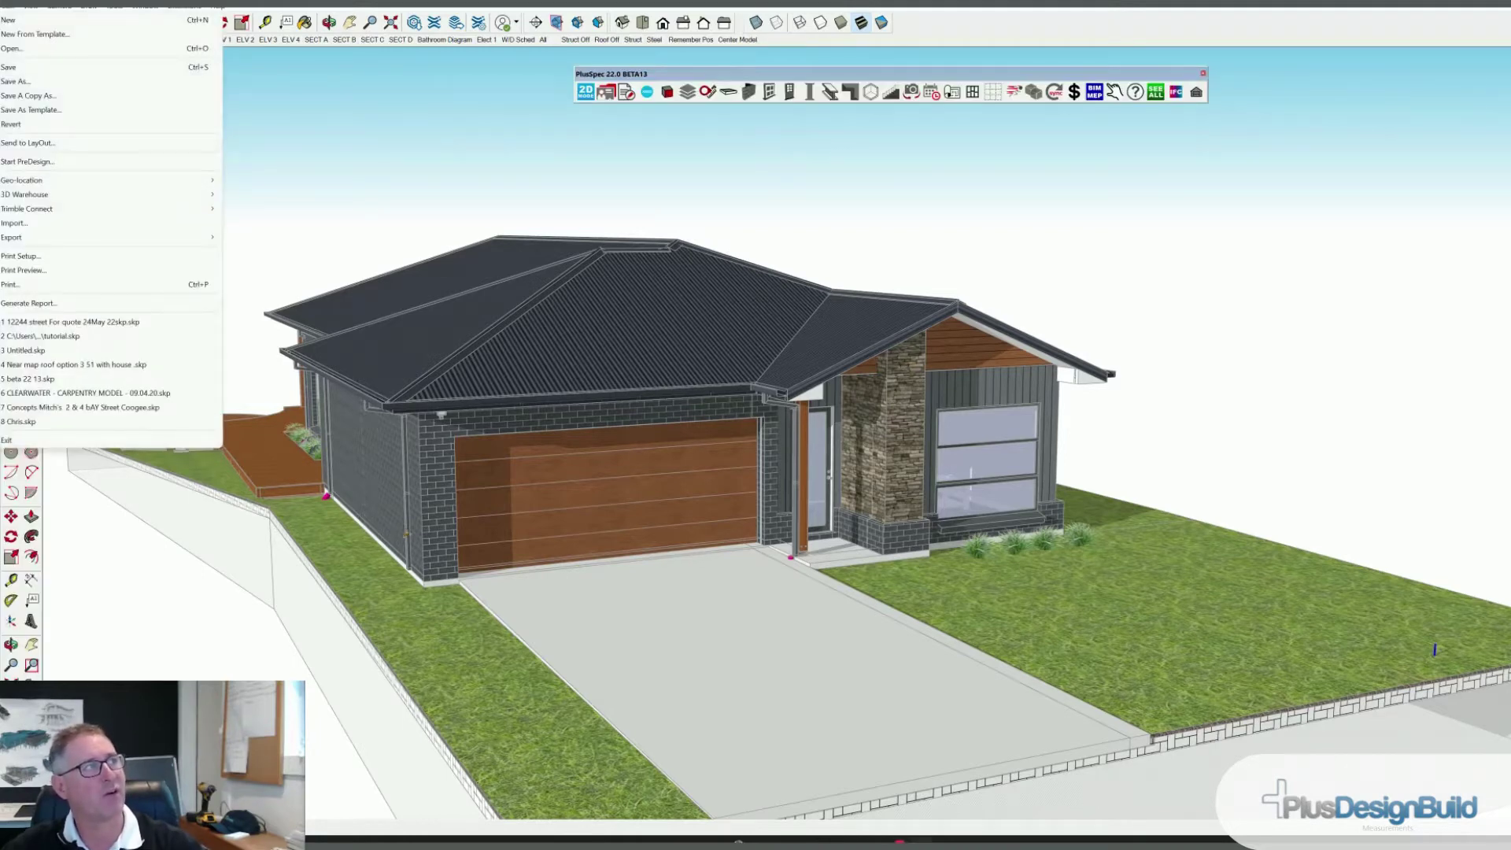
left_click(25, 67)
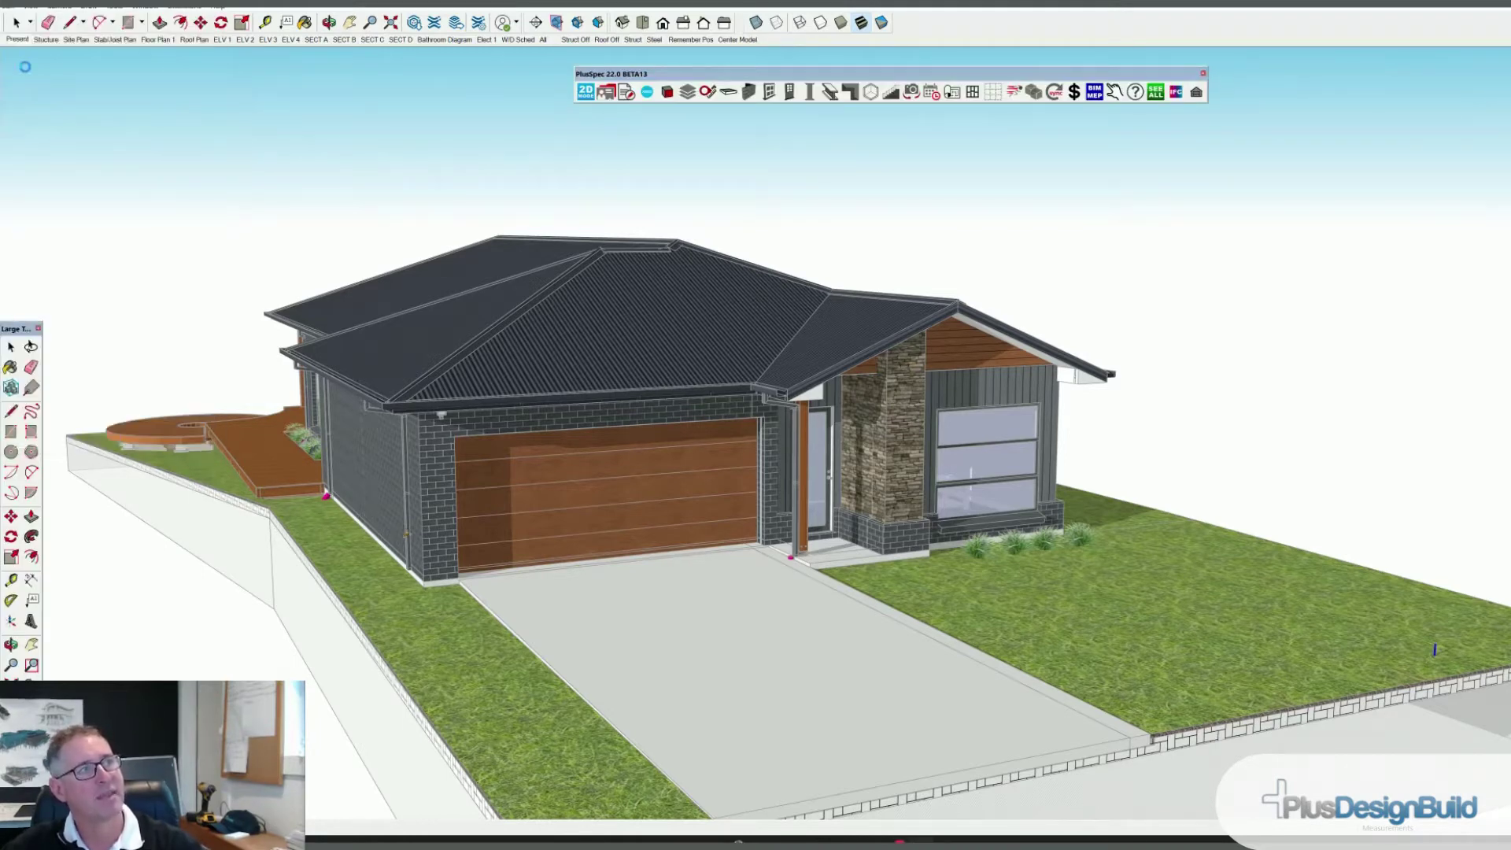
key("alt+f")
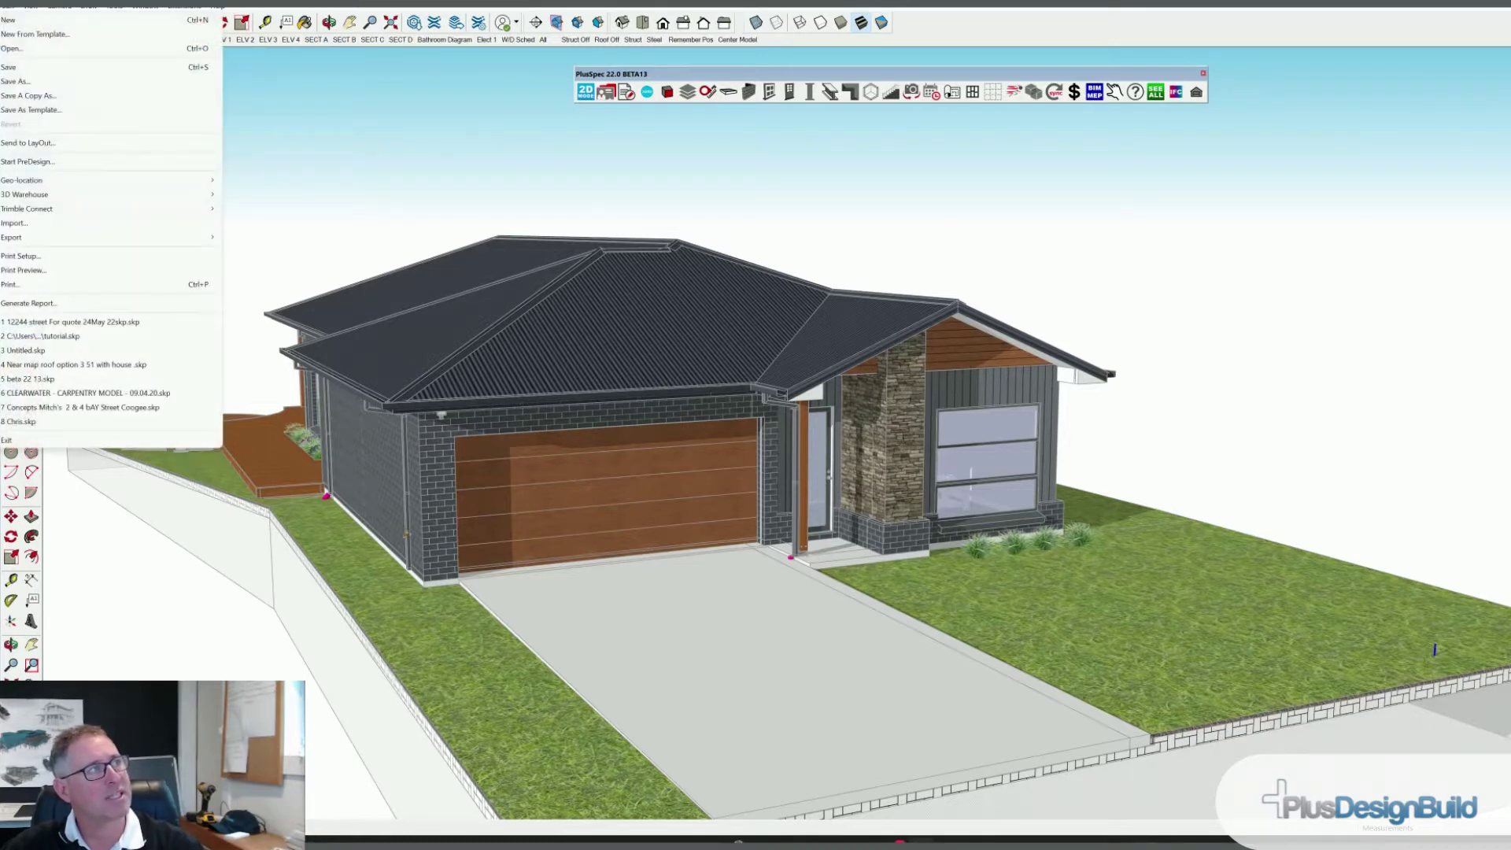
left_click(16, 81)
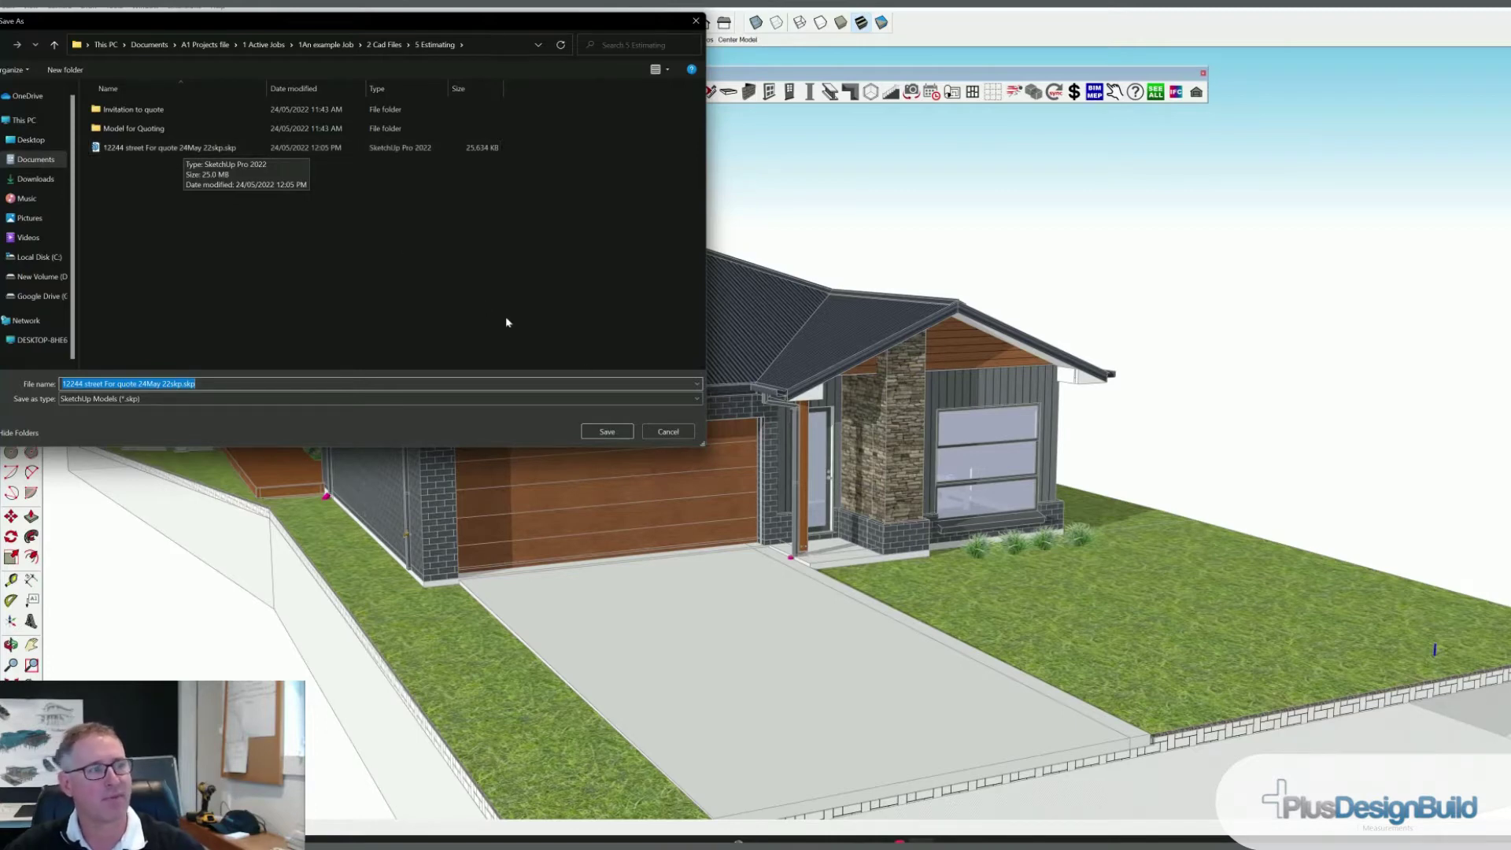
left_click(665, 435)
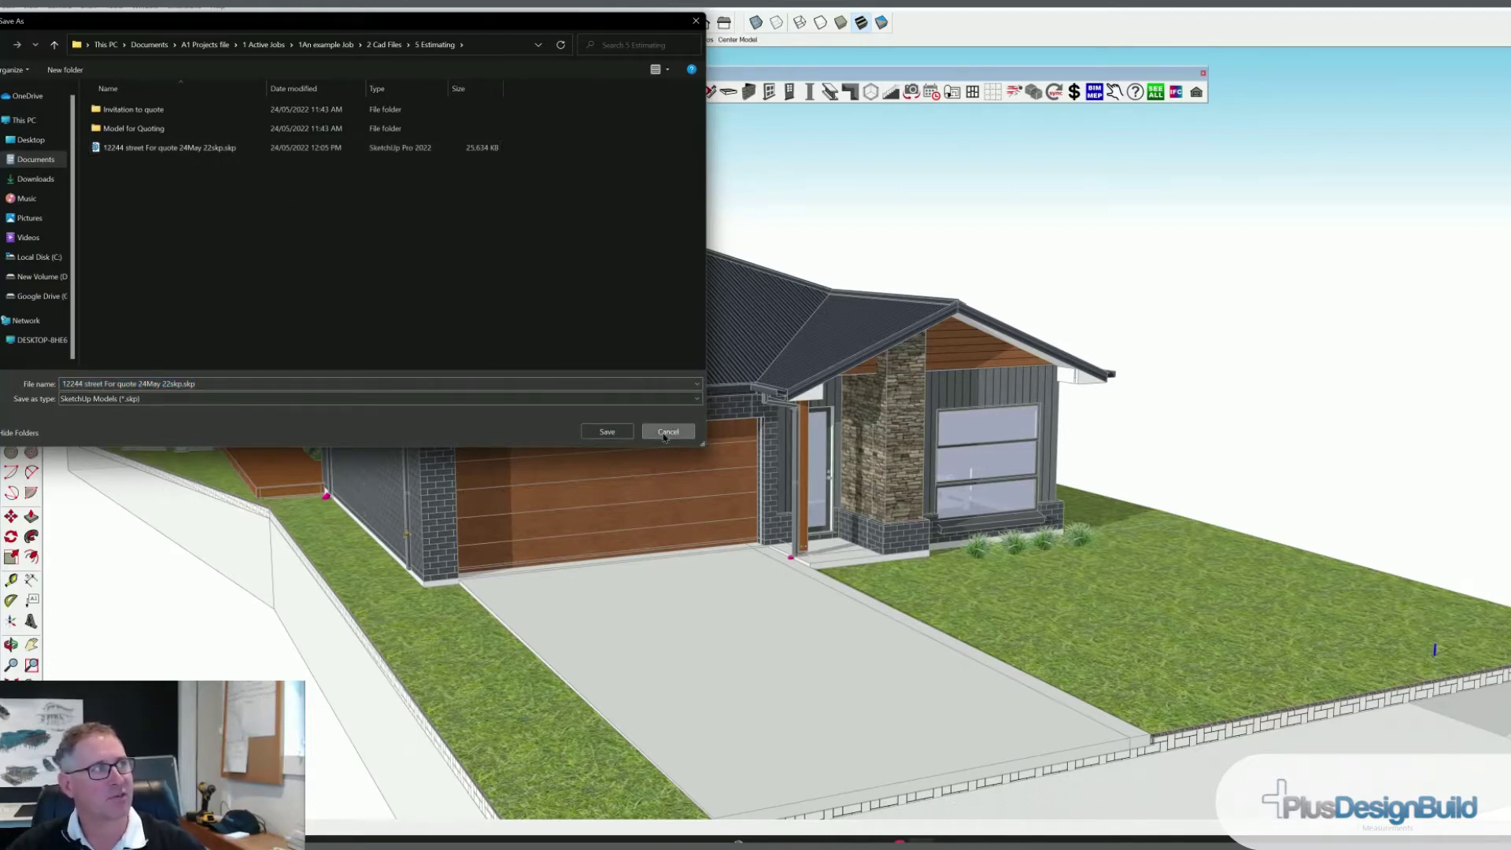
Start a cost codes export from the estimate summary and choose the 8 Cost Codes folder in A1 Projects file.
left_click(636, 95)
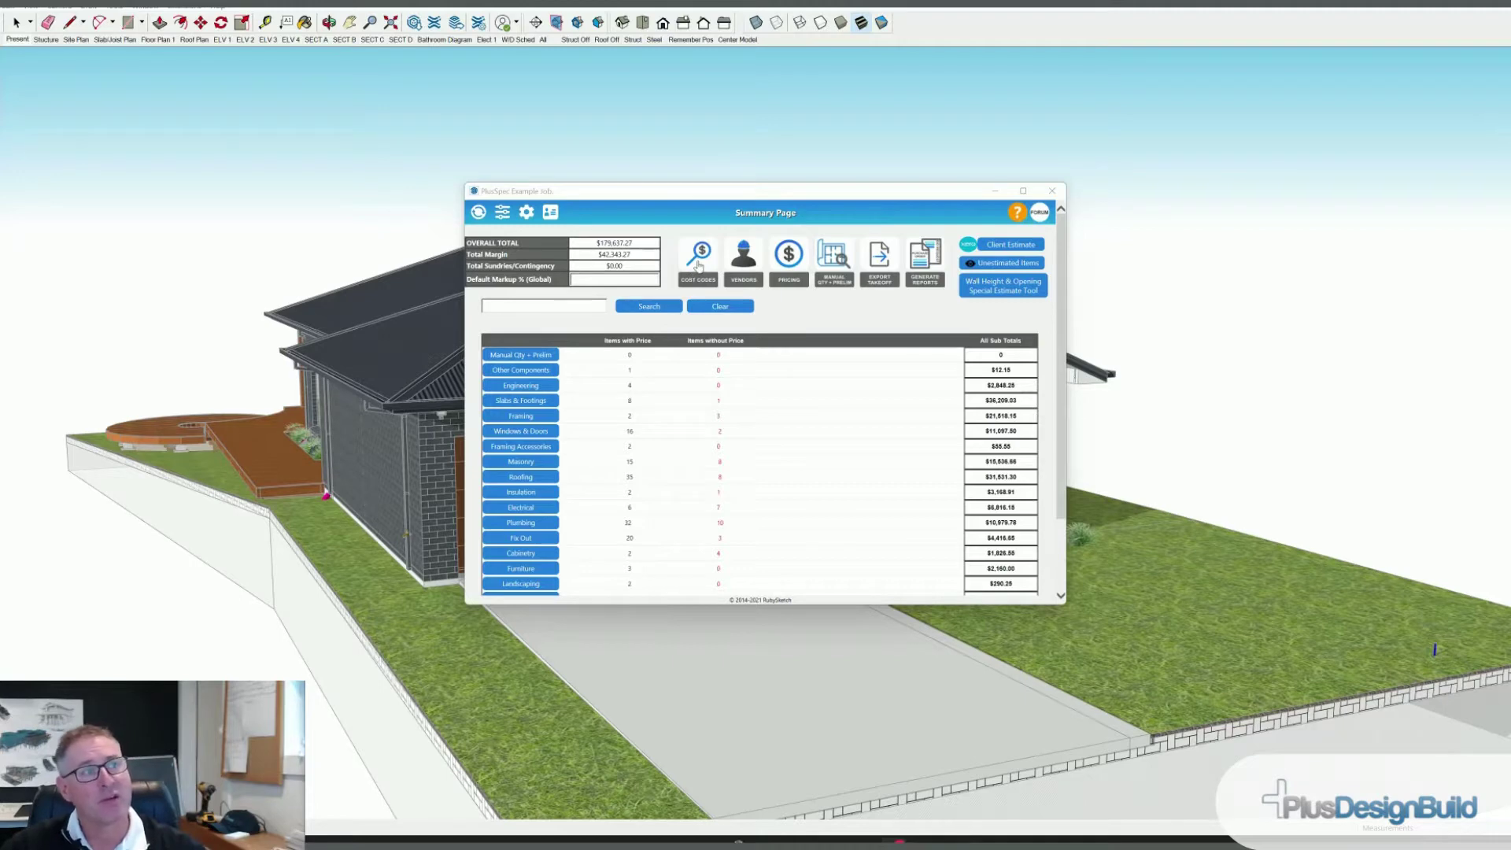
left_click(698, 266)
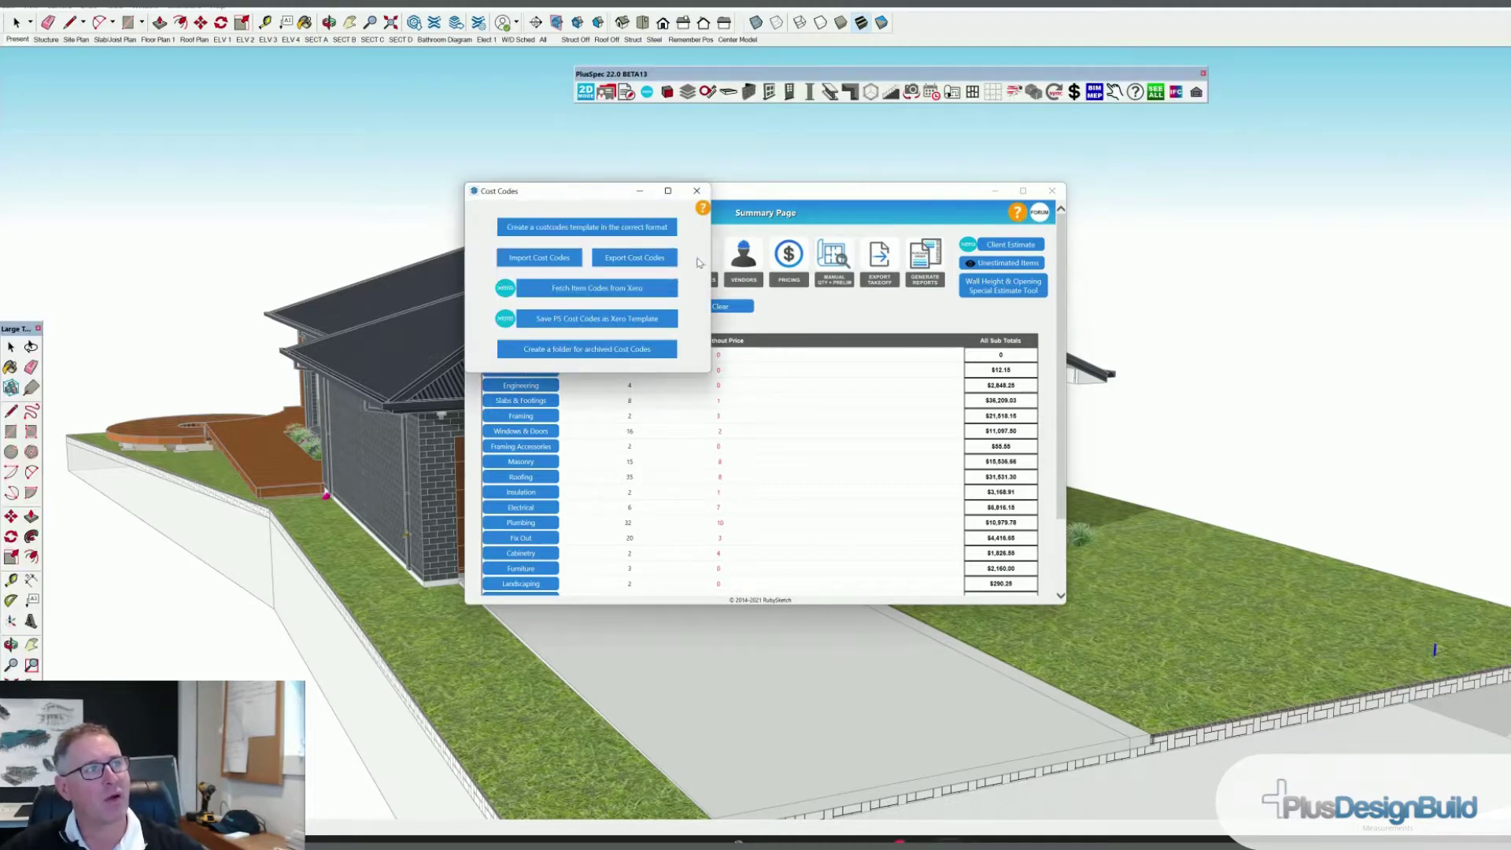
left_click(642, 262)
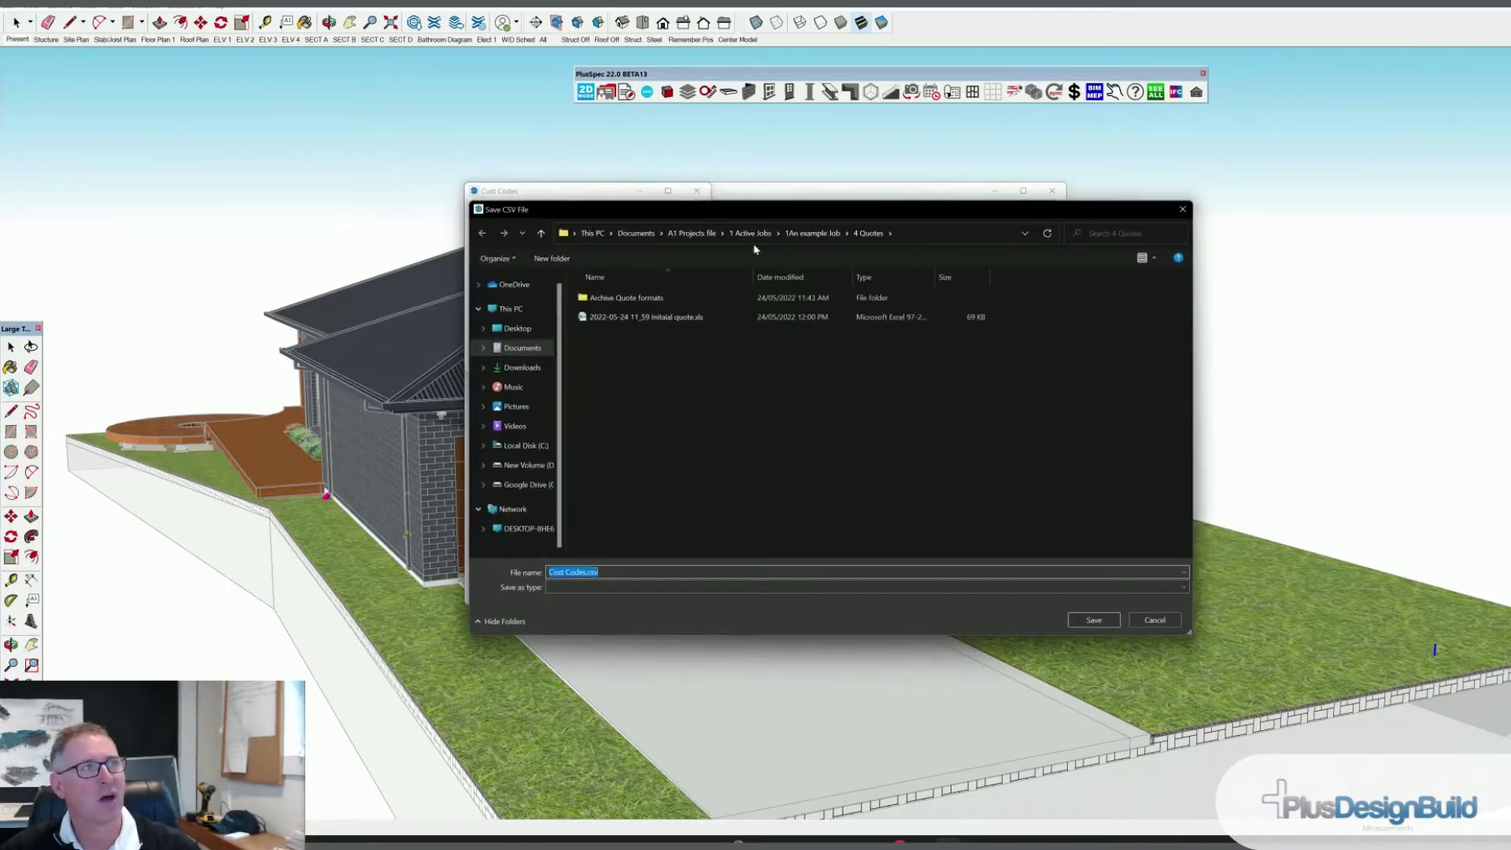
left_click(695, 236)
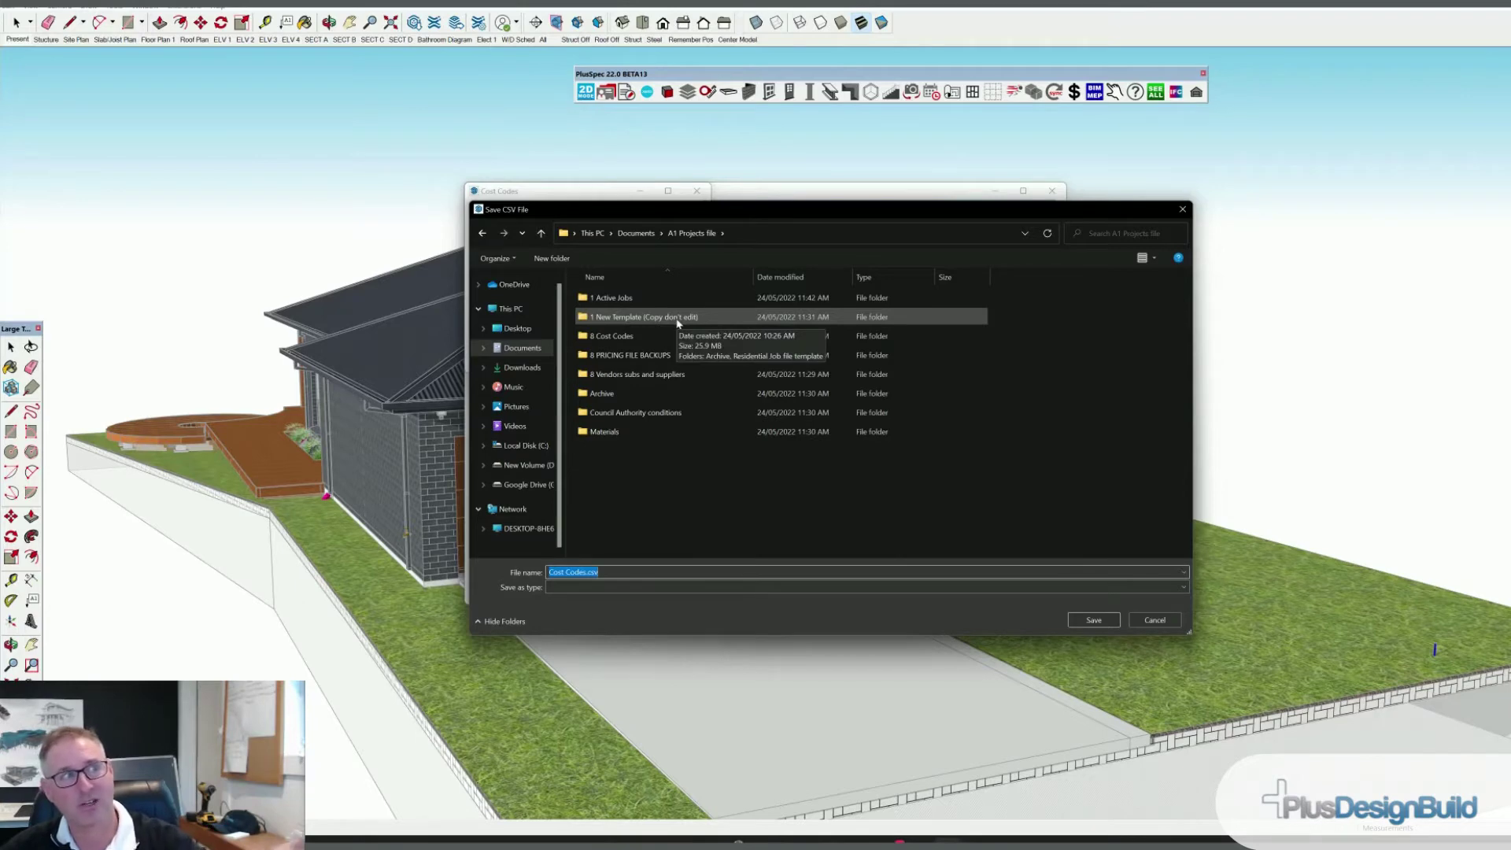
left_click(649, 340)
double_click(647, 336)
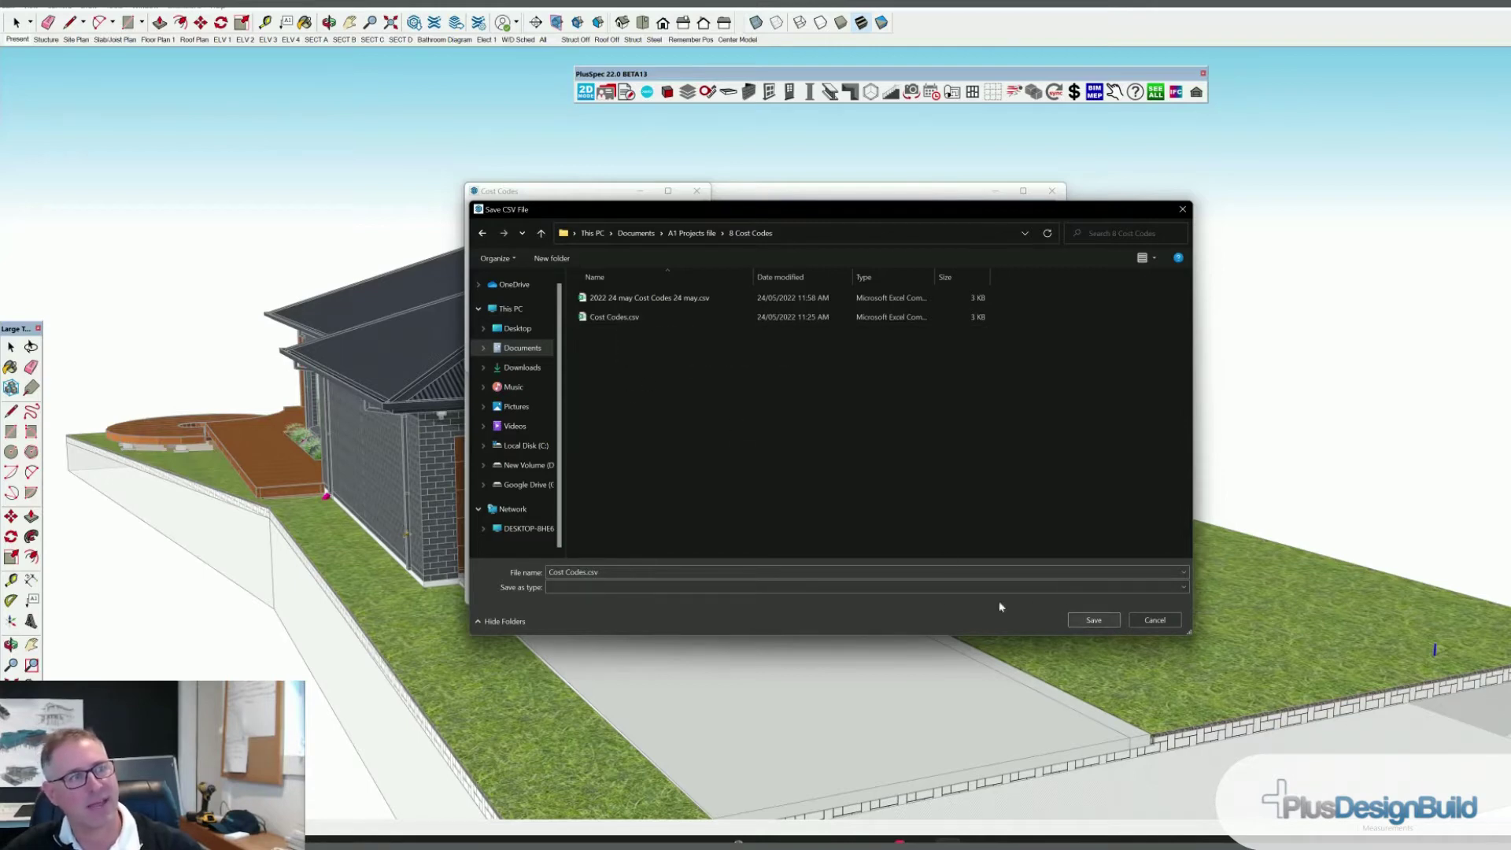
Save the cost codes export as 2022 24 may Cost Codes.csv and dismiss the confirmation and folder windows.
left_click(598, 572)
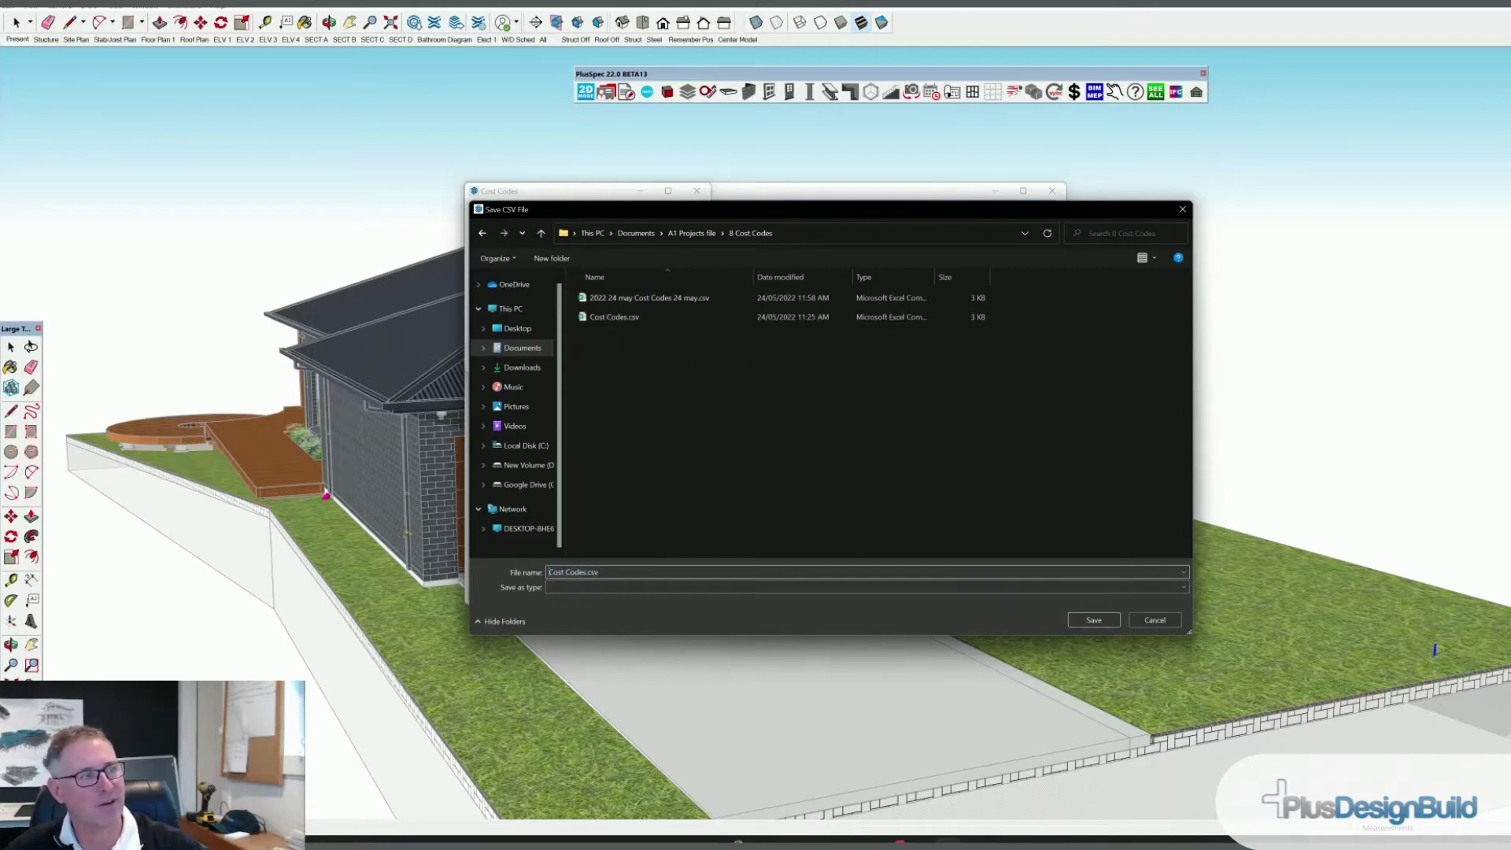
type("2022 ")
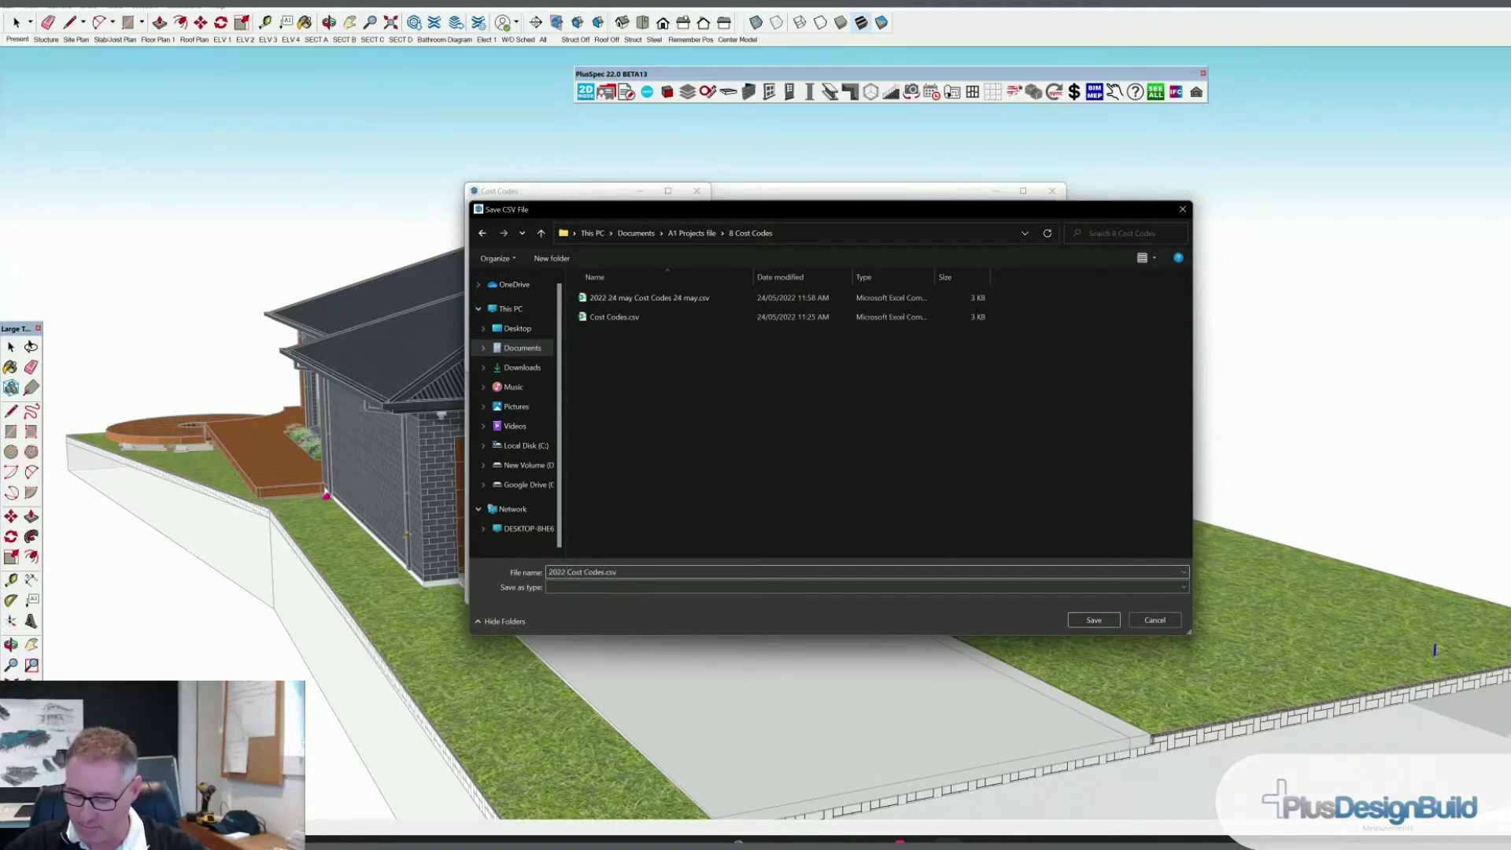
type("24 may")
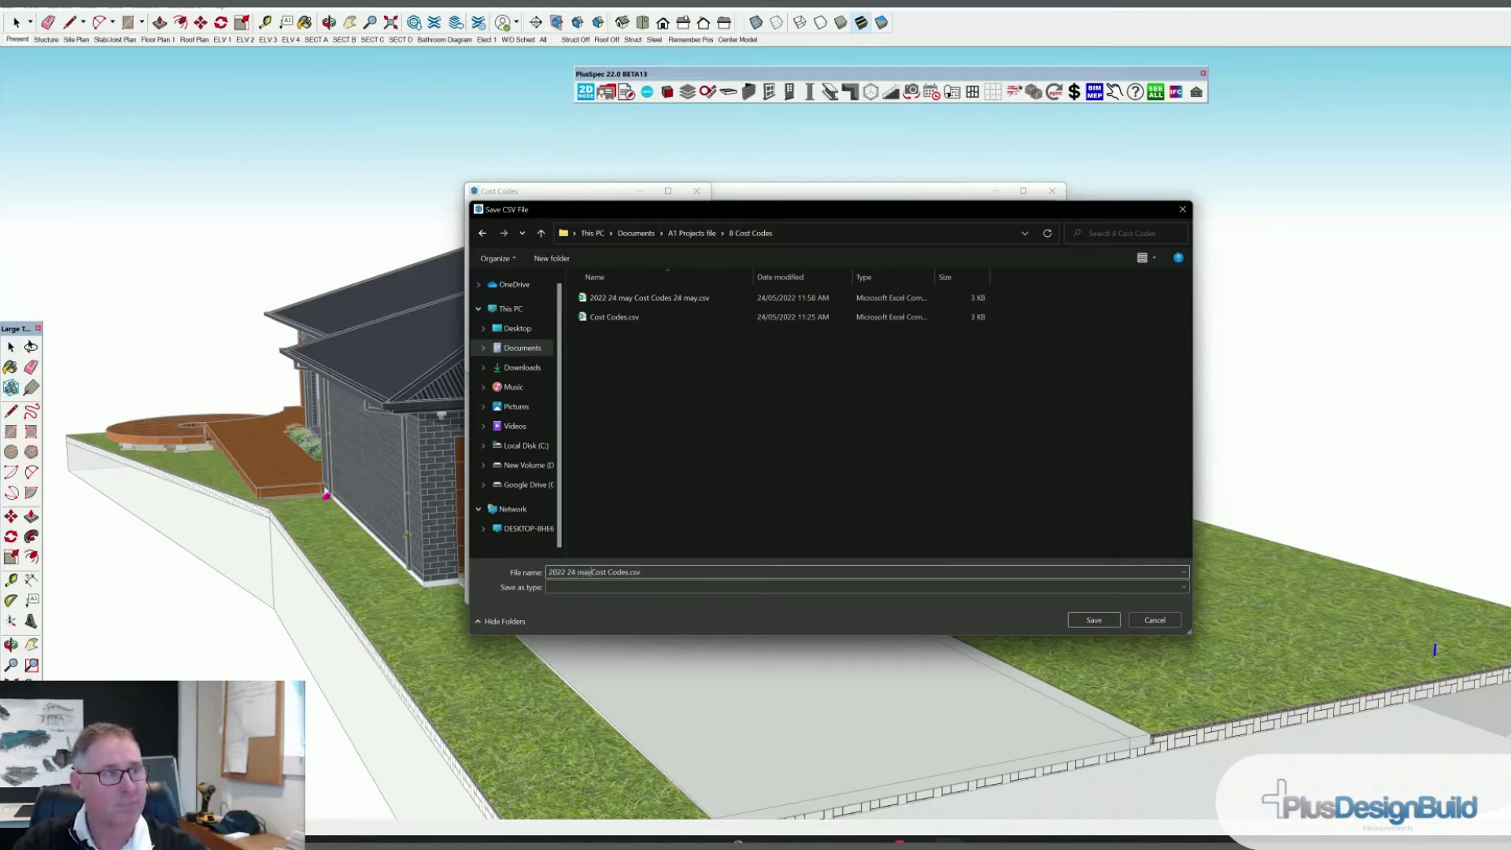
left_click(1093, 621)
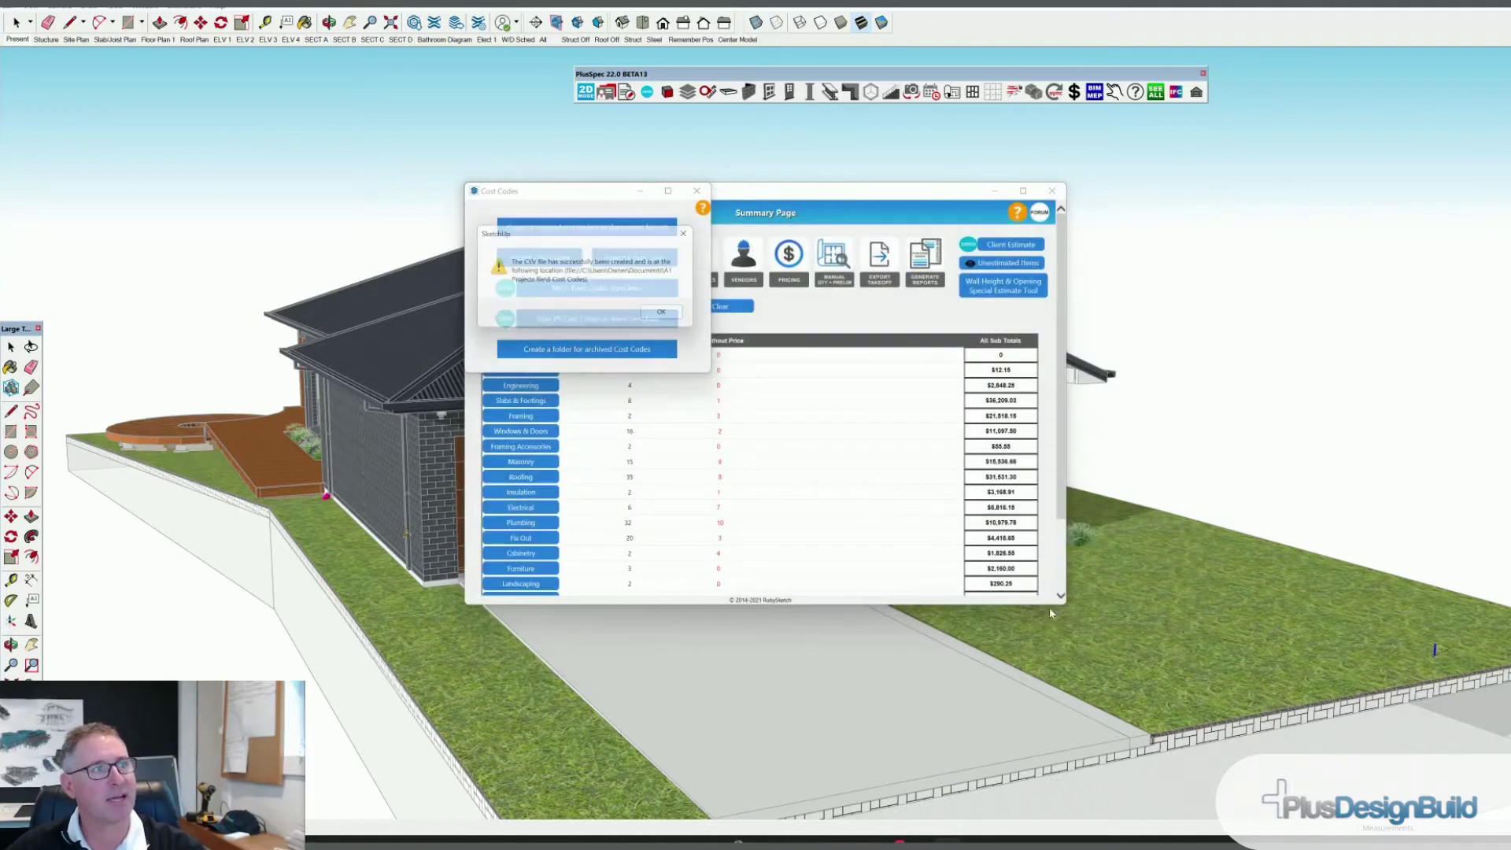
left_click(670, 317)
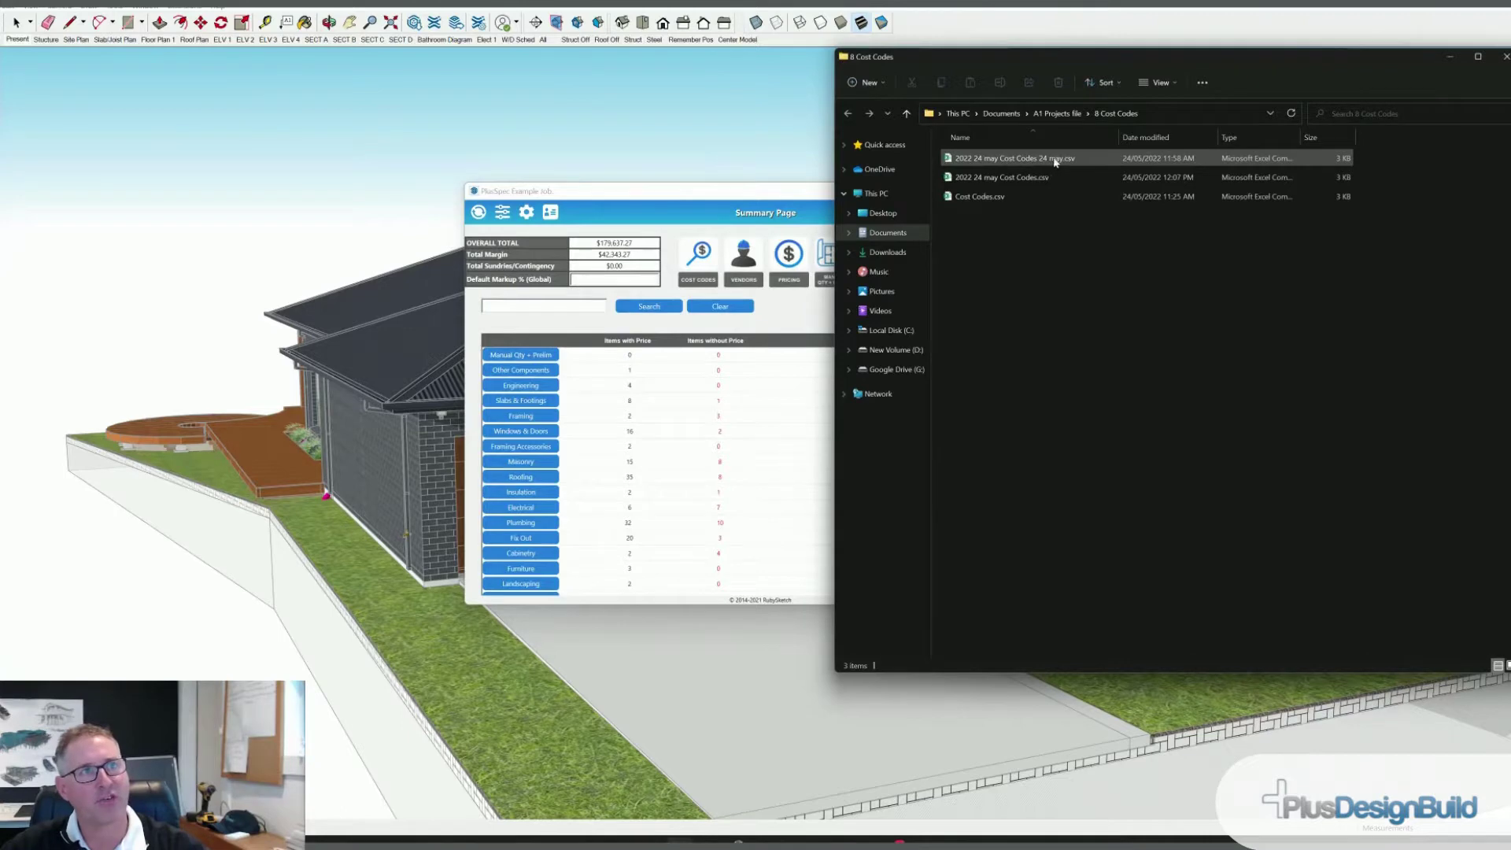
left_click(1505, 56)
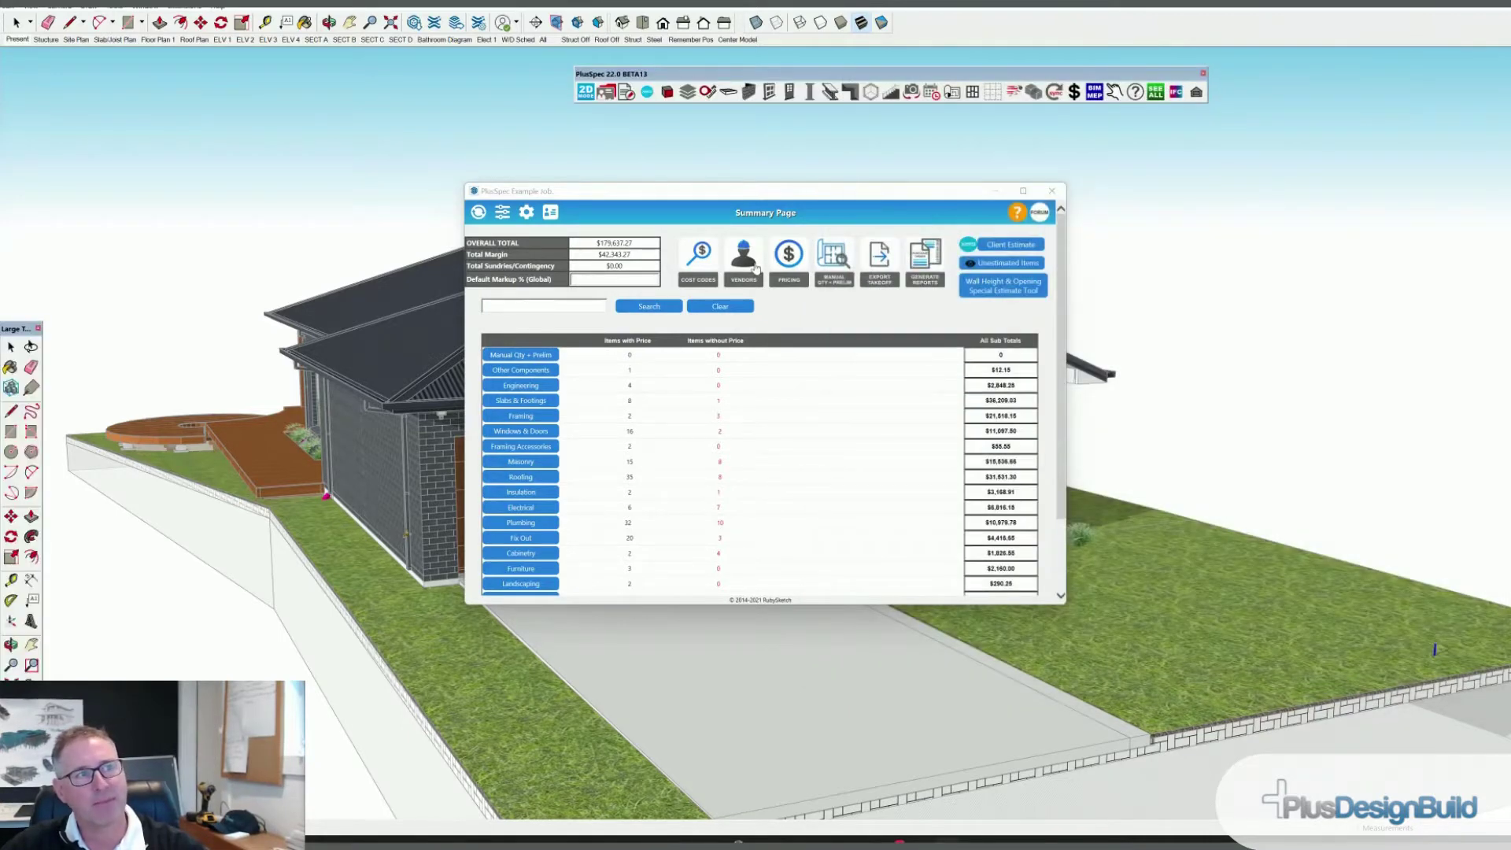
Try to export all material pricing as a CSV into the Materials folder of 8 PRICING FILE BACKUPS.
left_click(795, 267)
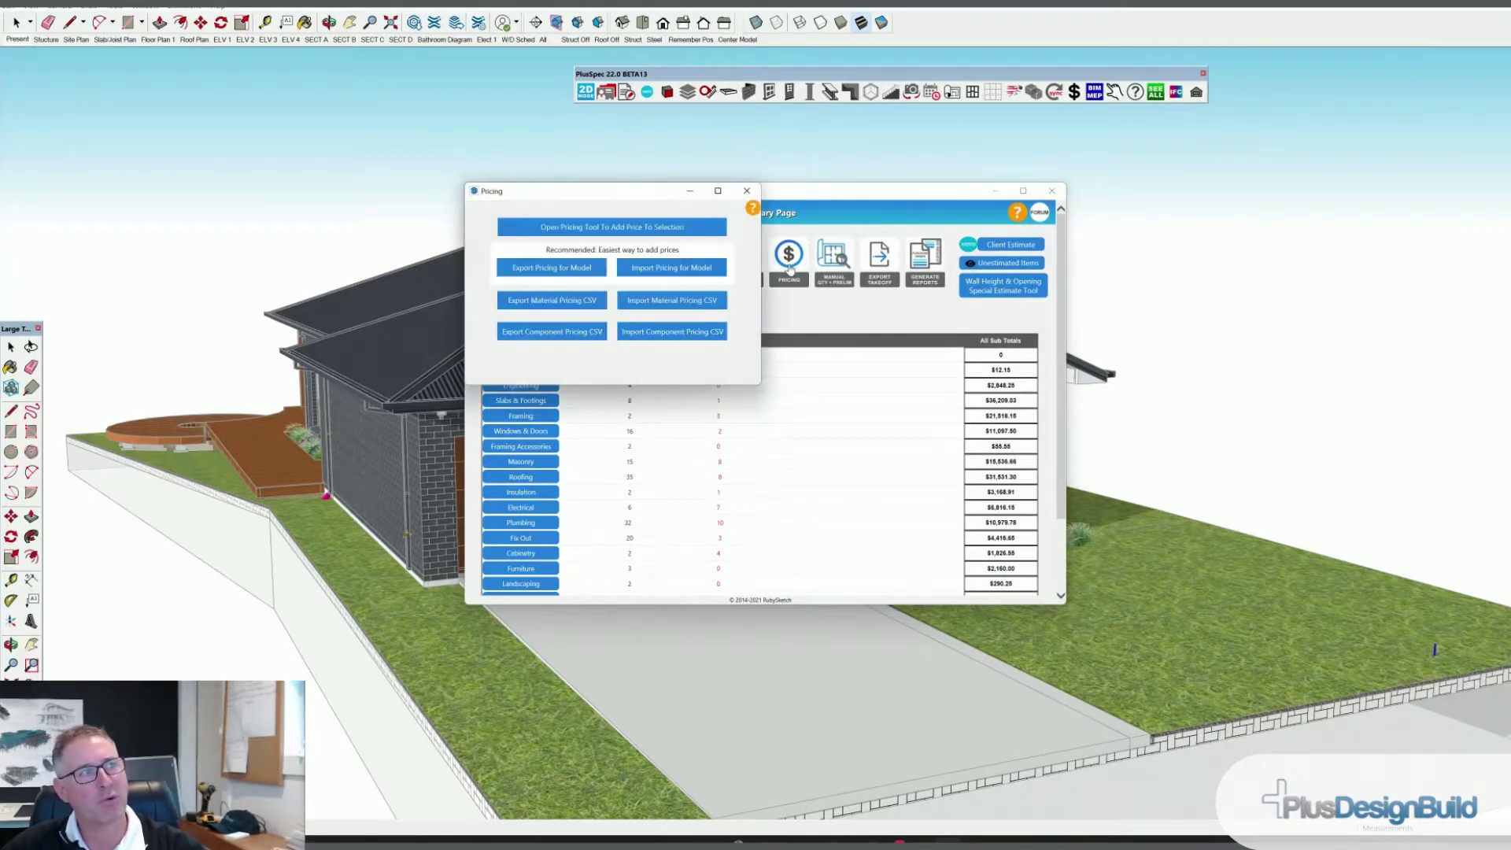
left_click(571, 307)
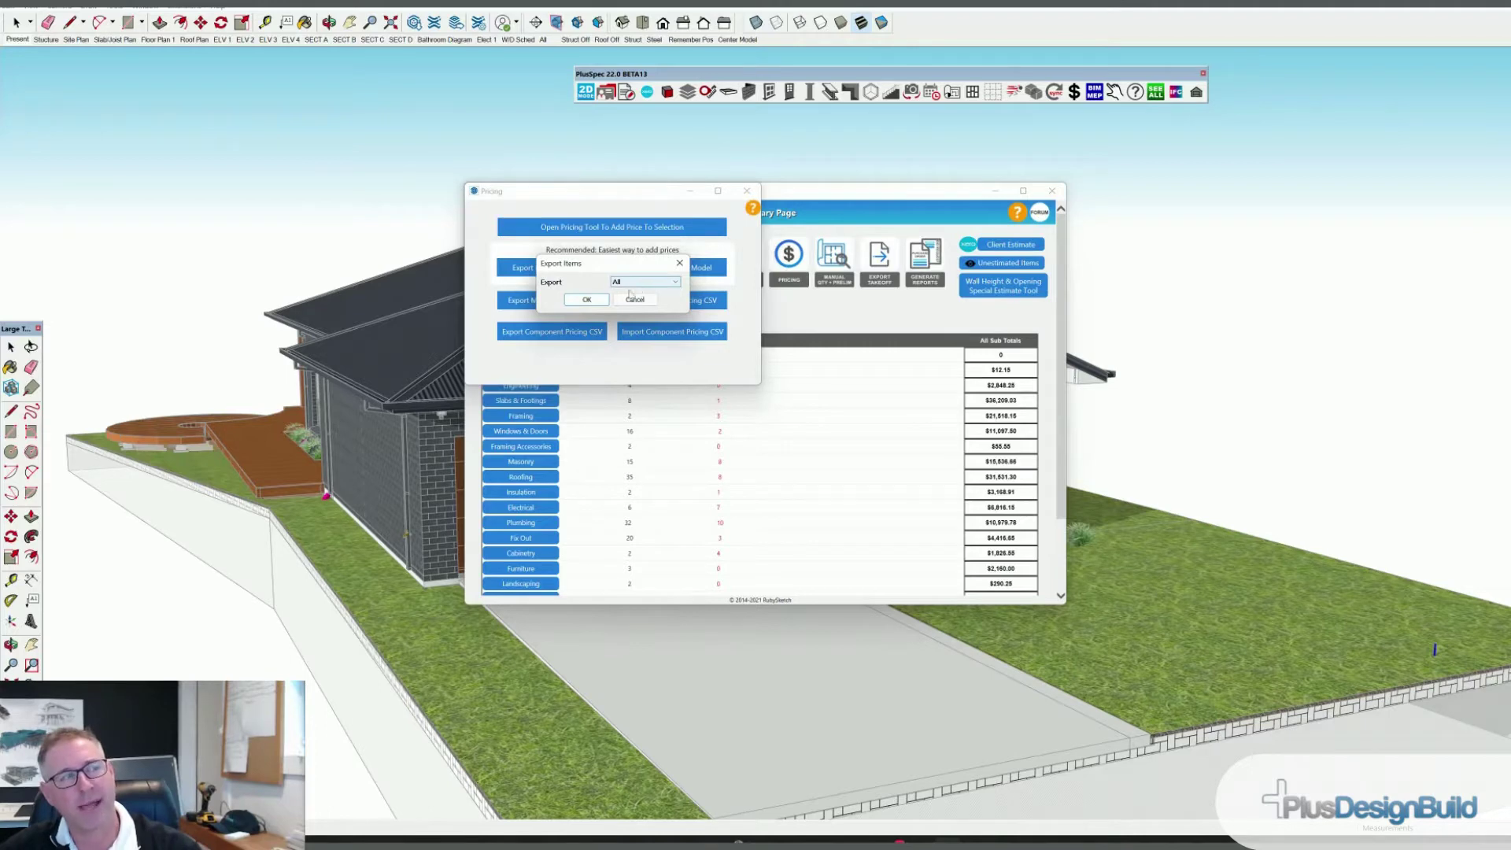
left_click(603, 302)
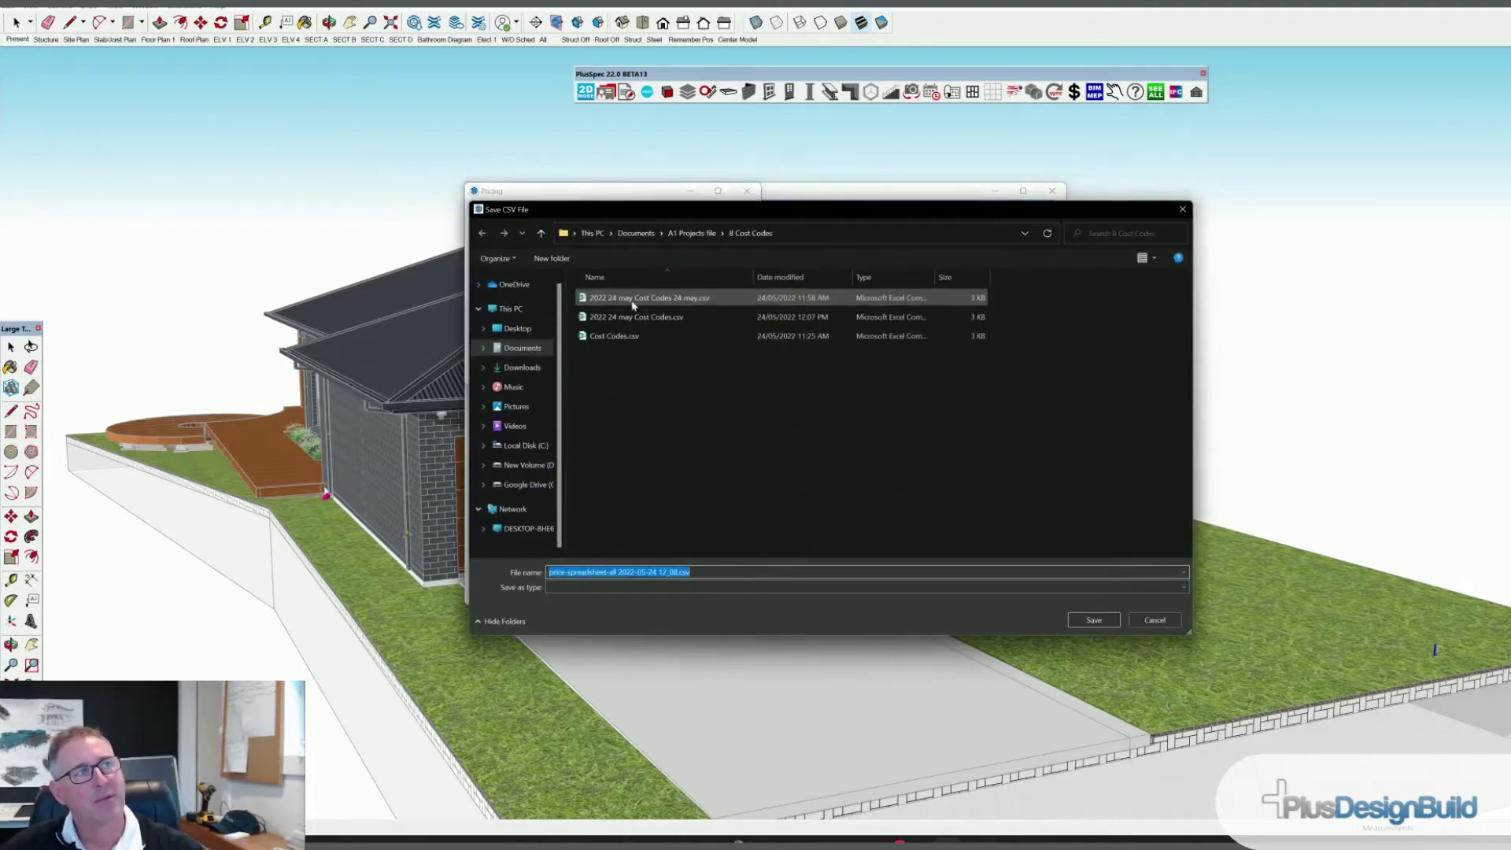
left_click(694, 235)
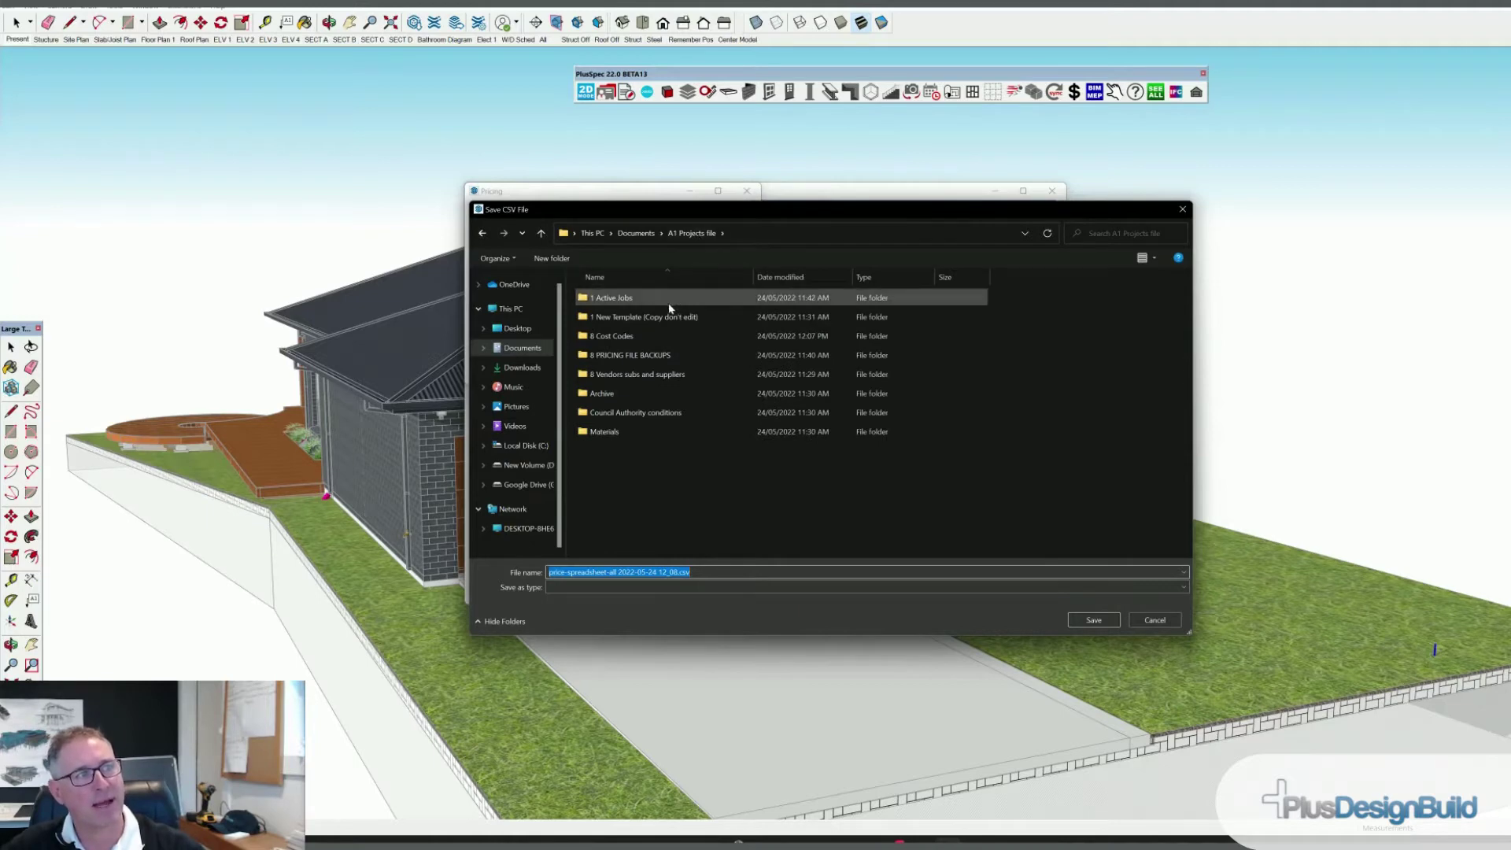
left_click(647, 356)
double_click(647, 357)
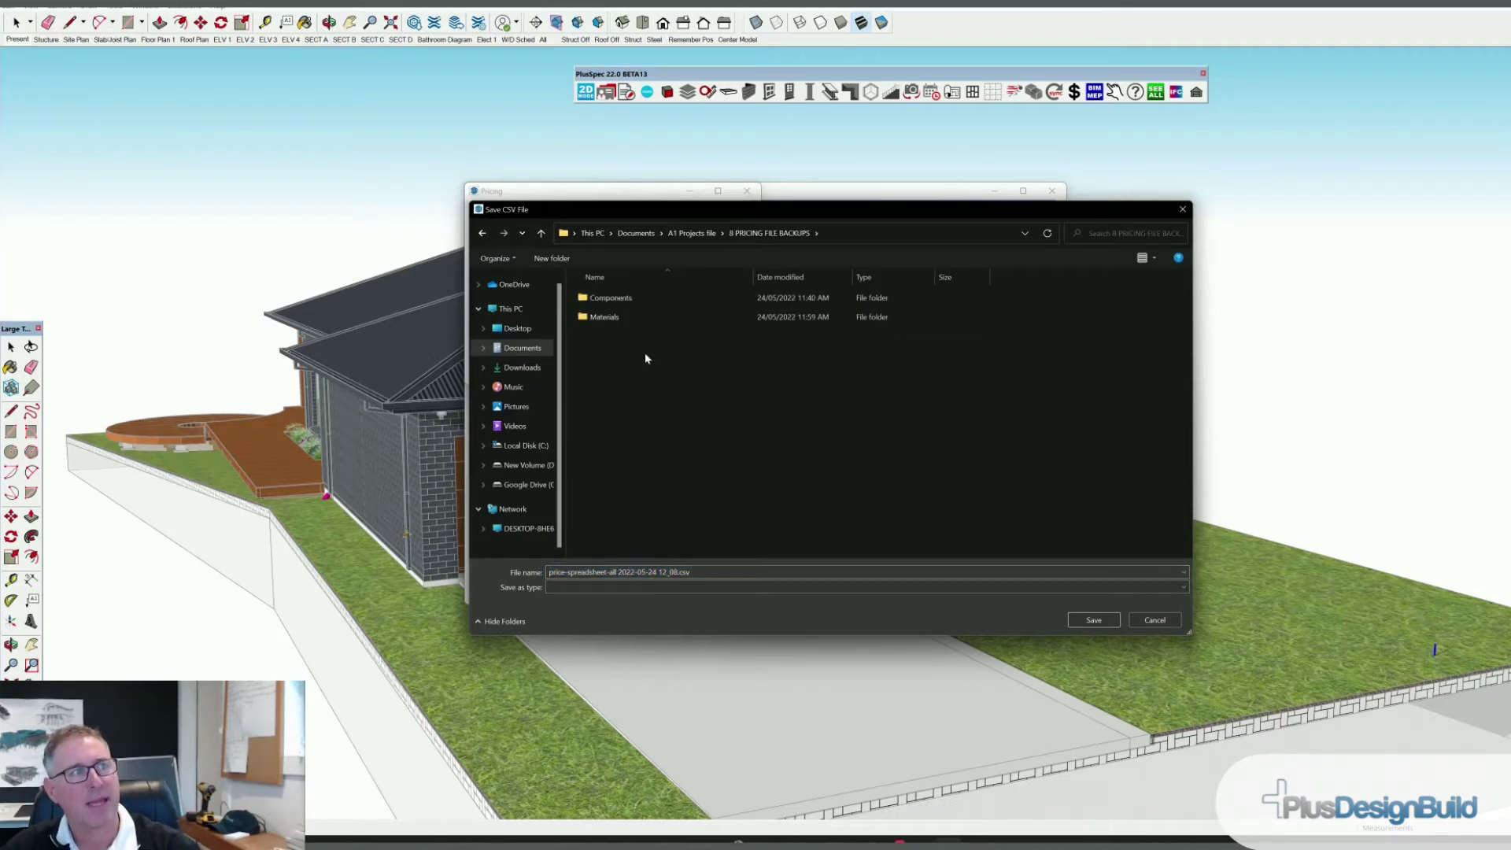
double_click(614, 318)
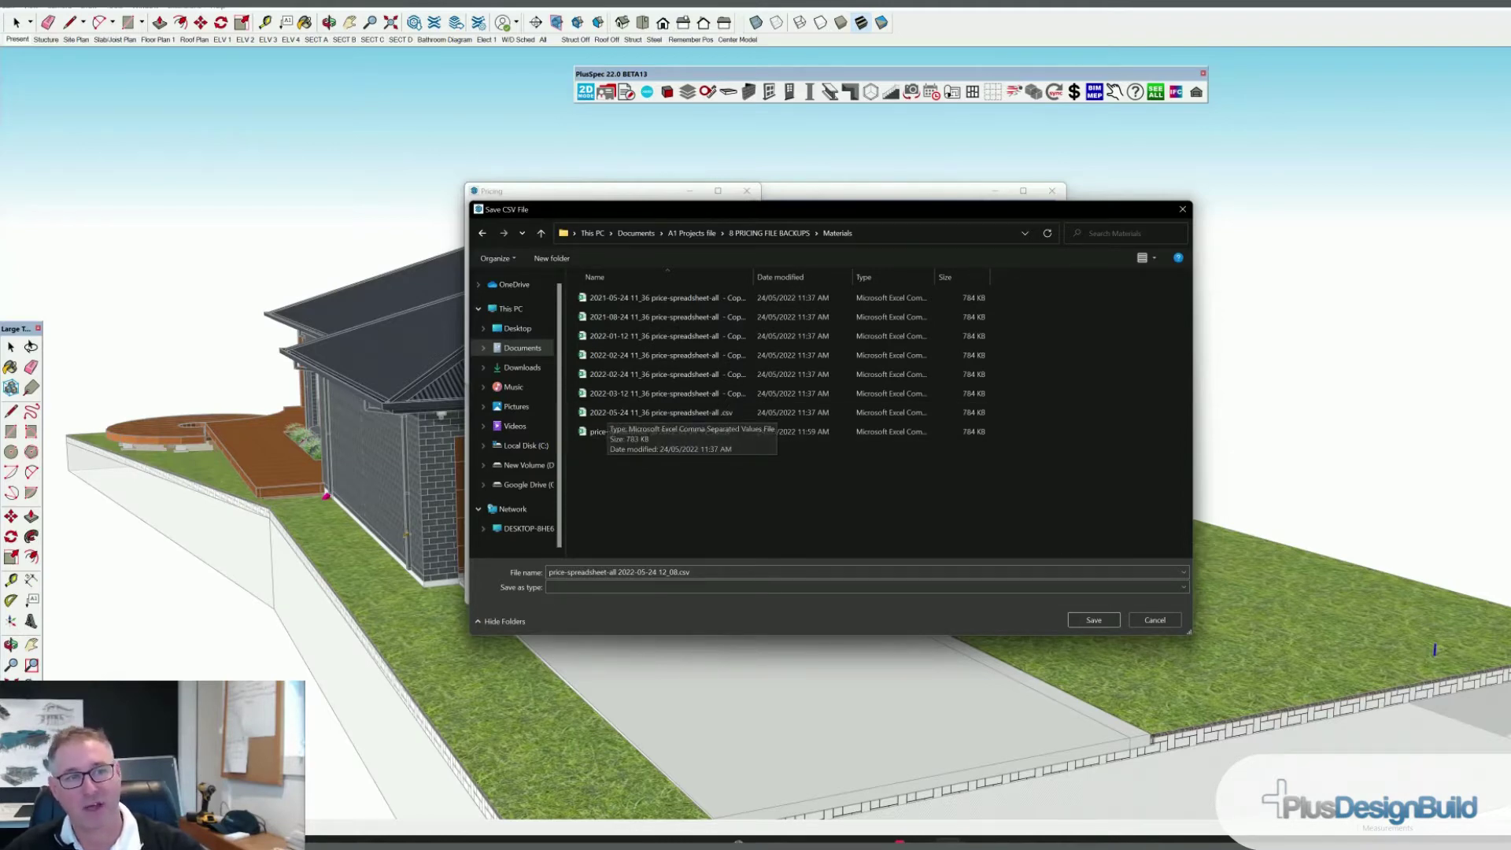
left_click(1155, 620)
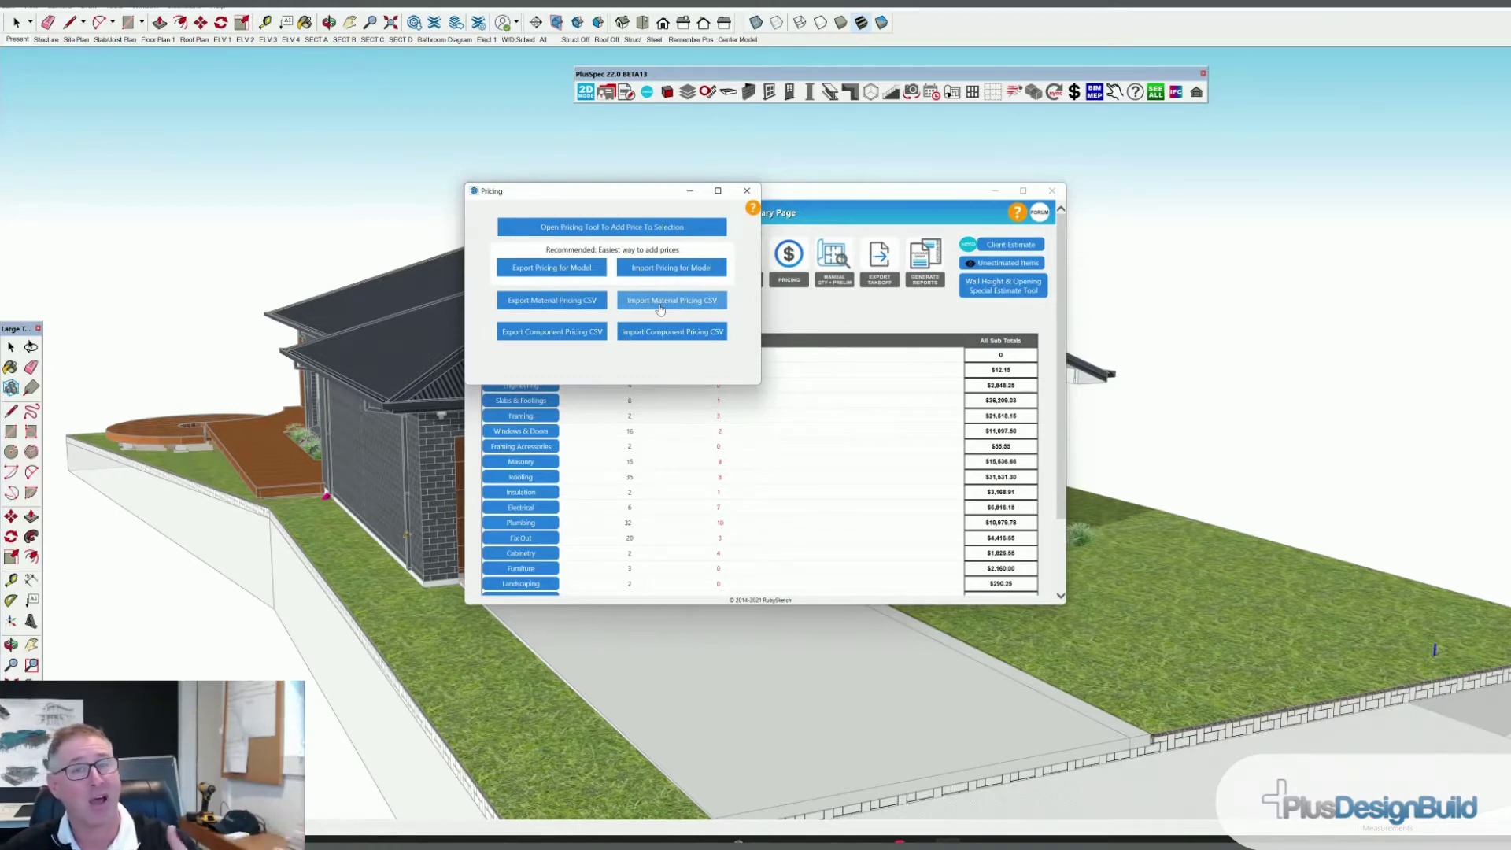
Export the component pricing as a CSV into the Components folder of 8 PRICING FILE BACKUPS, keeping the suggested file name.
left_click(558, 335)
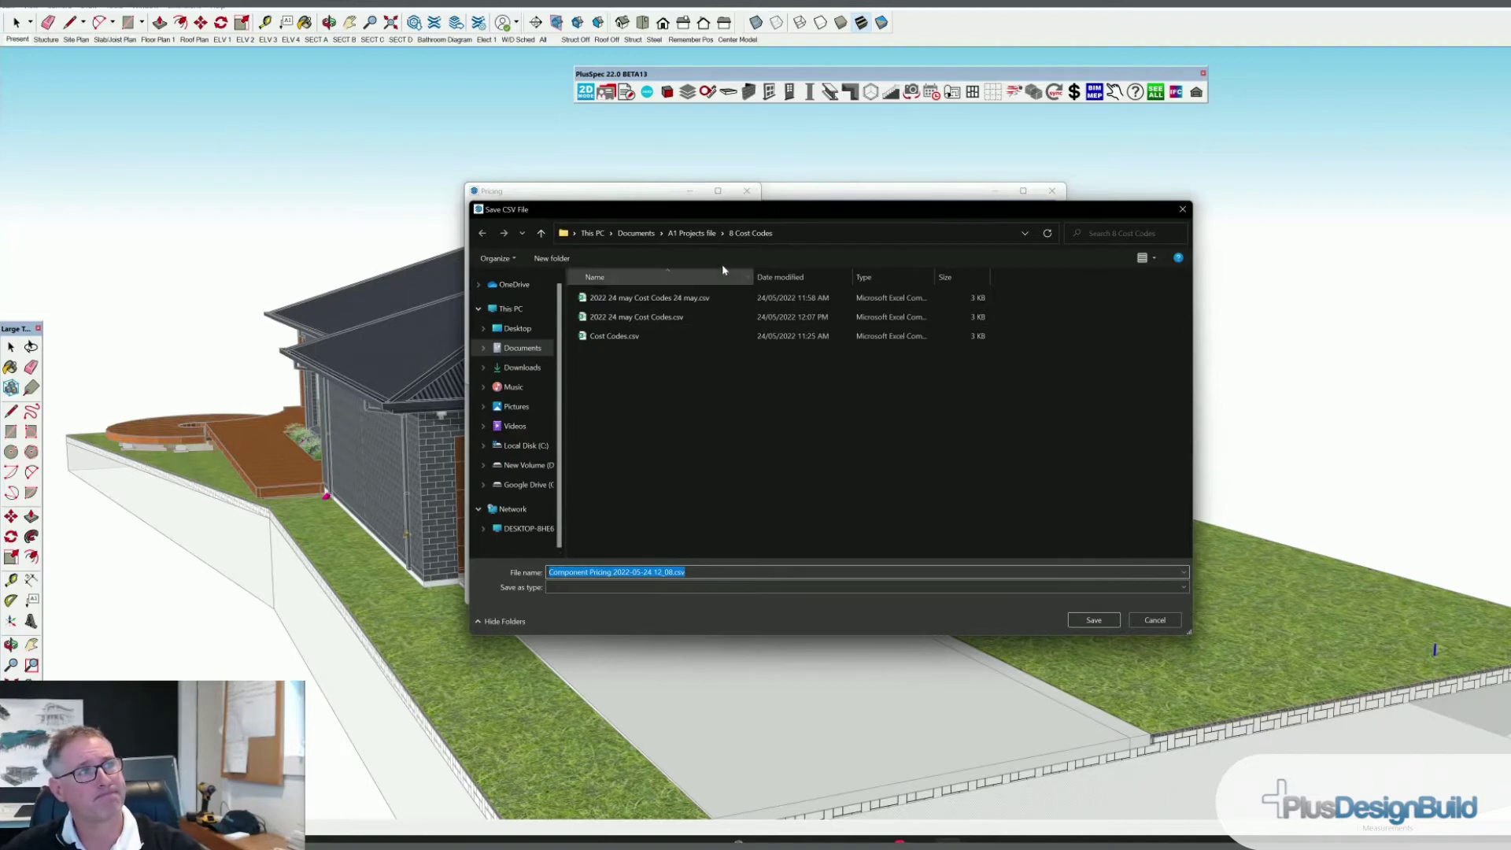
left_click(685, 234)
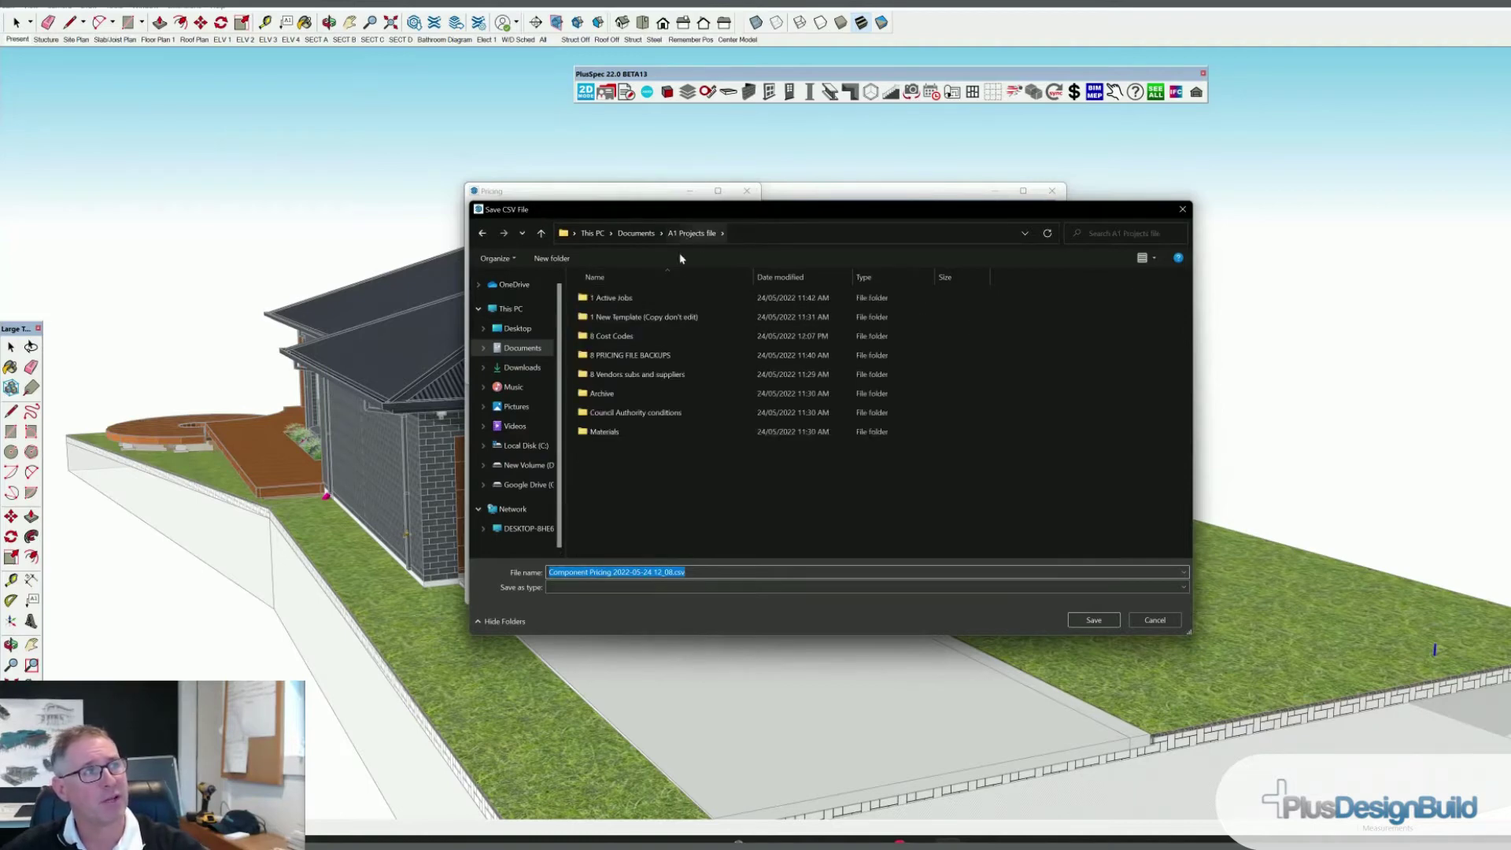
double_click(661, 355)
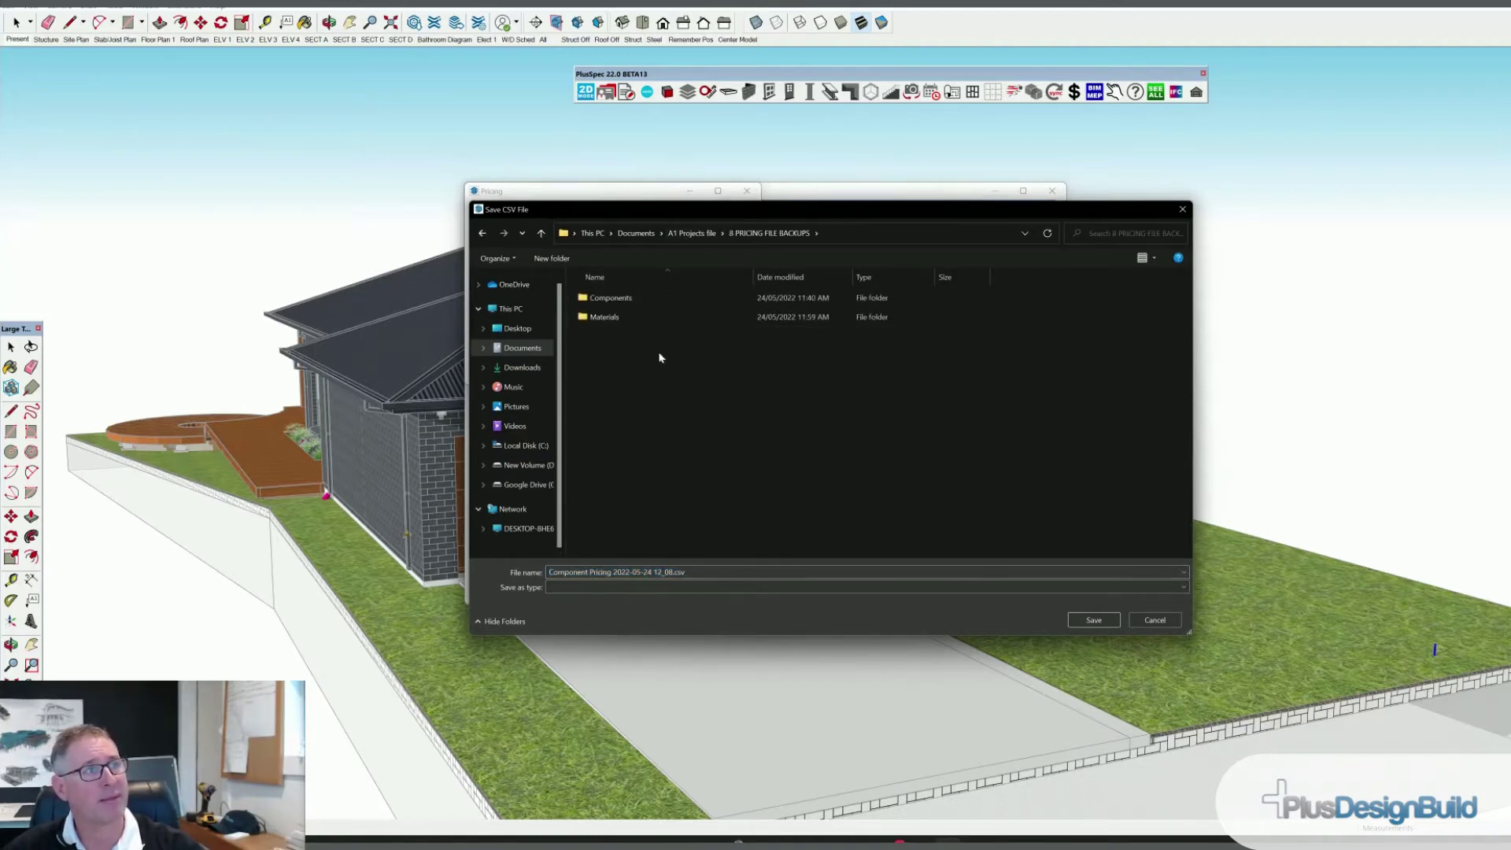
double_click(612, 298)
left_click(1093, 621)
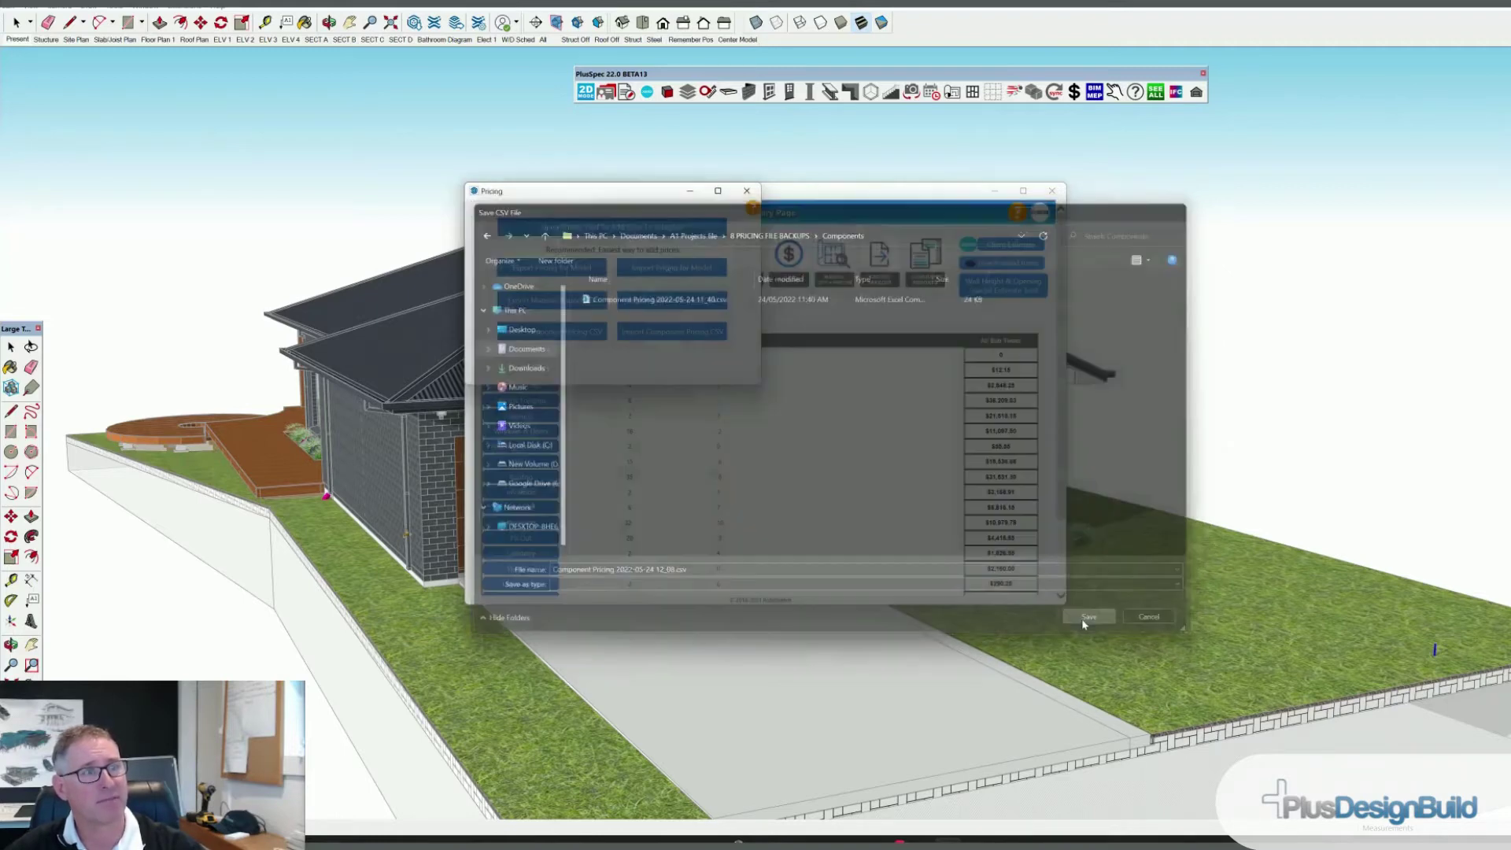
left_click(695, 321)
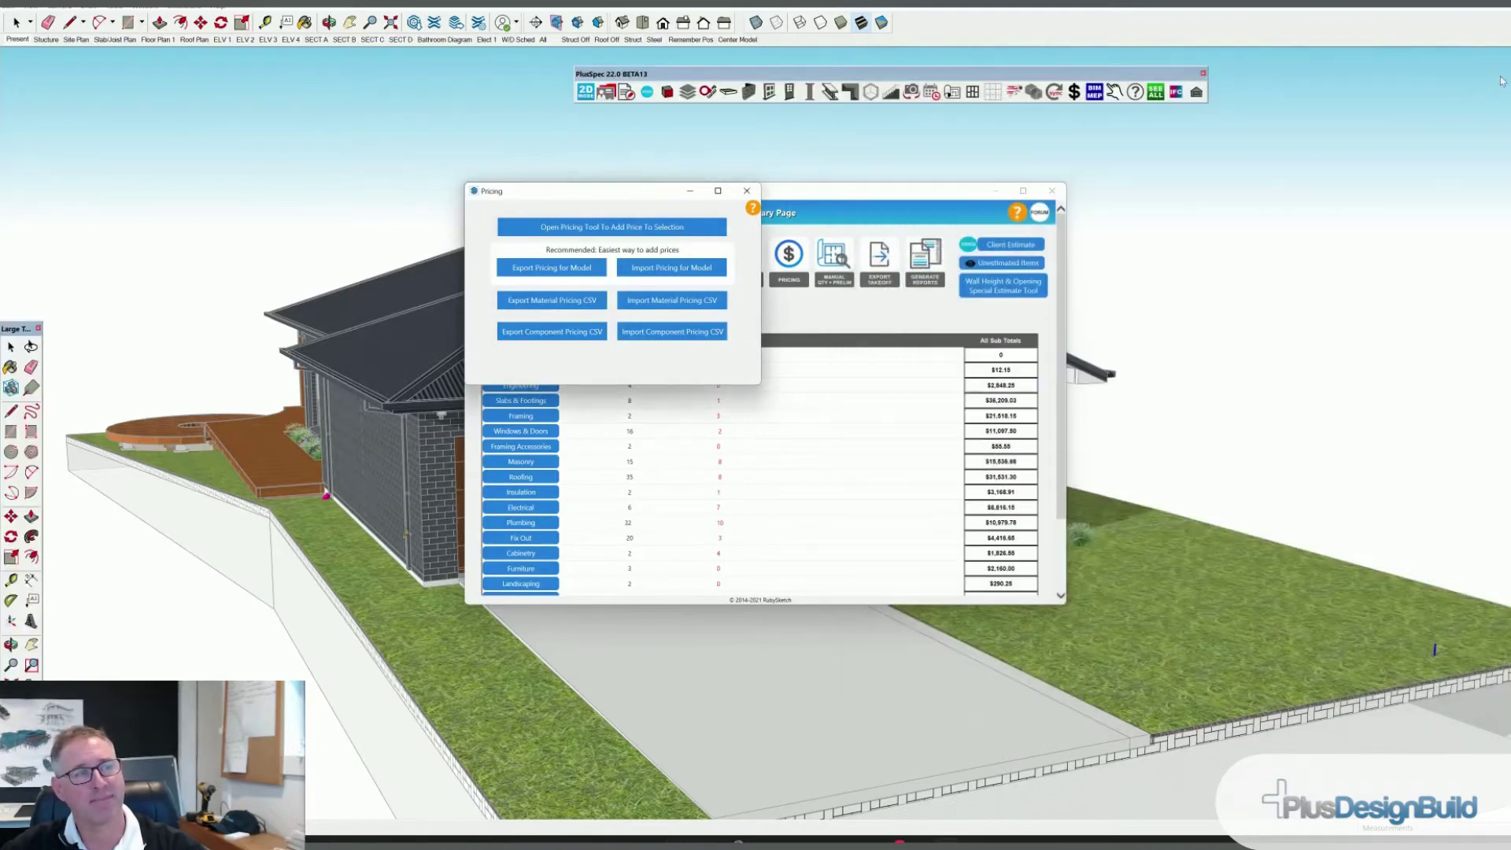
left_click(1487, 63)
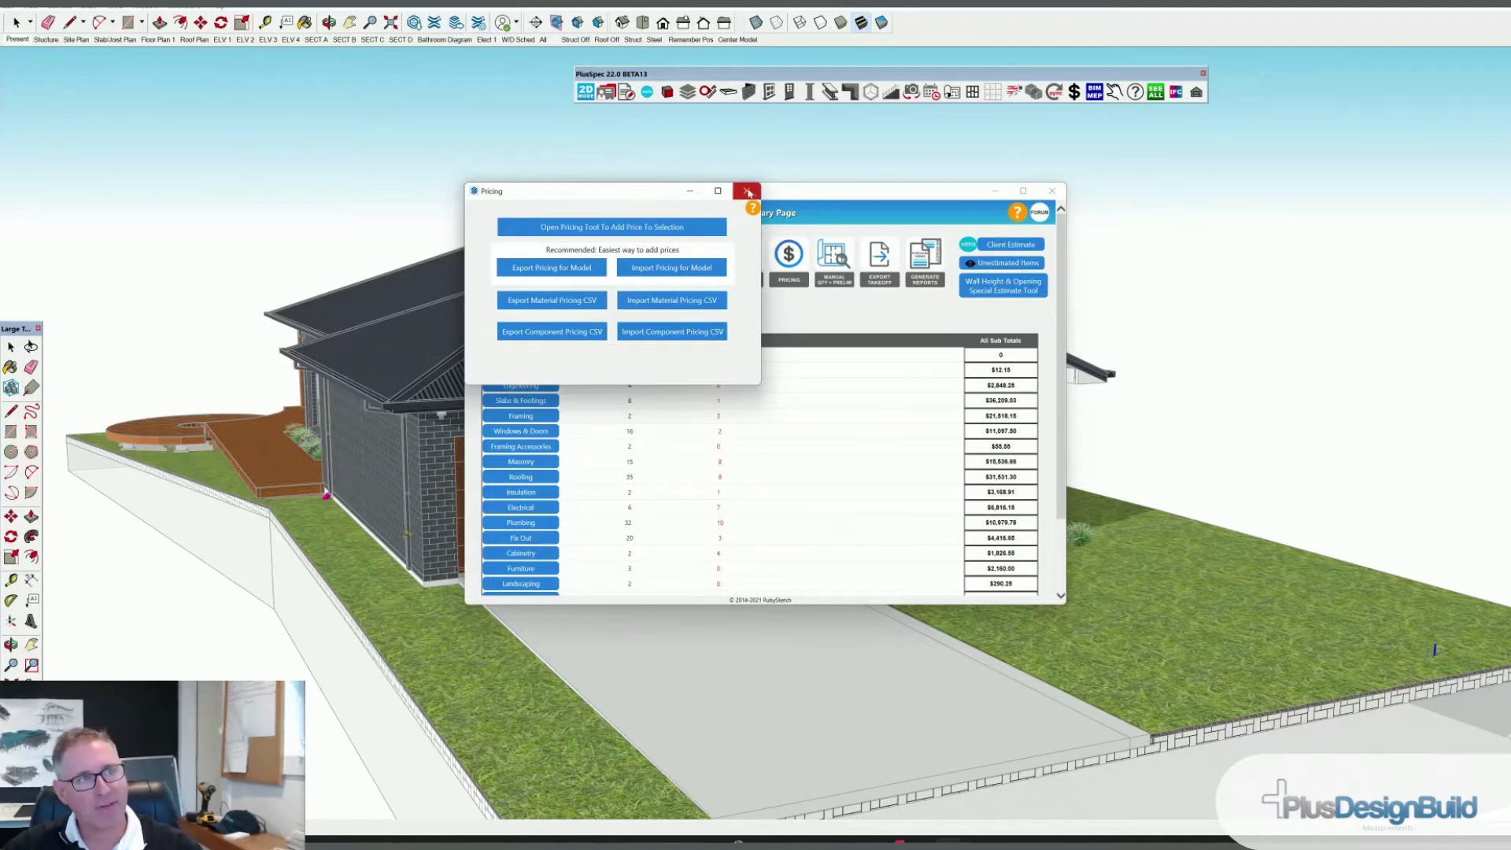
left_click(747, 191)
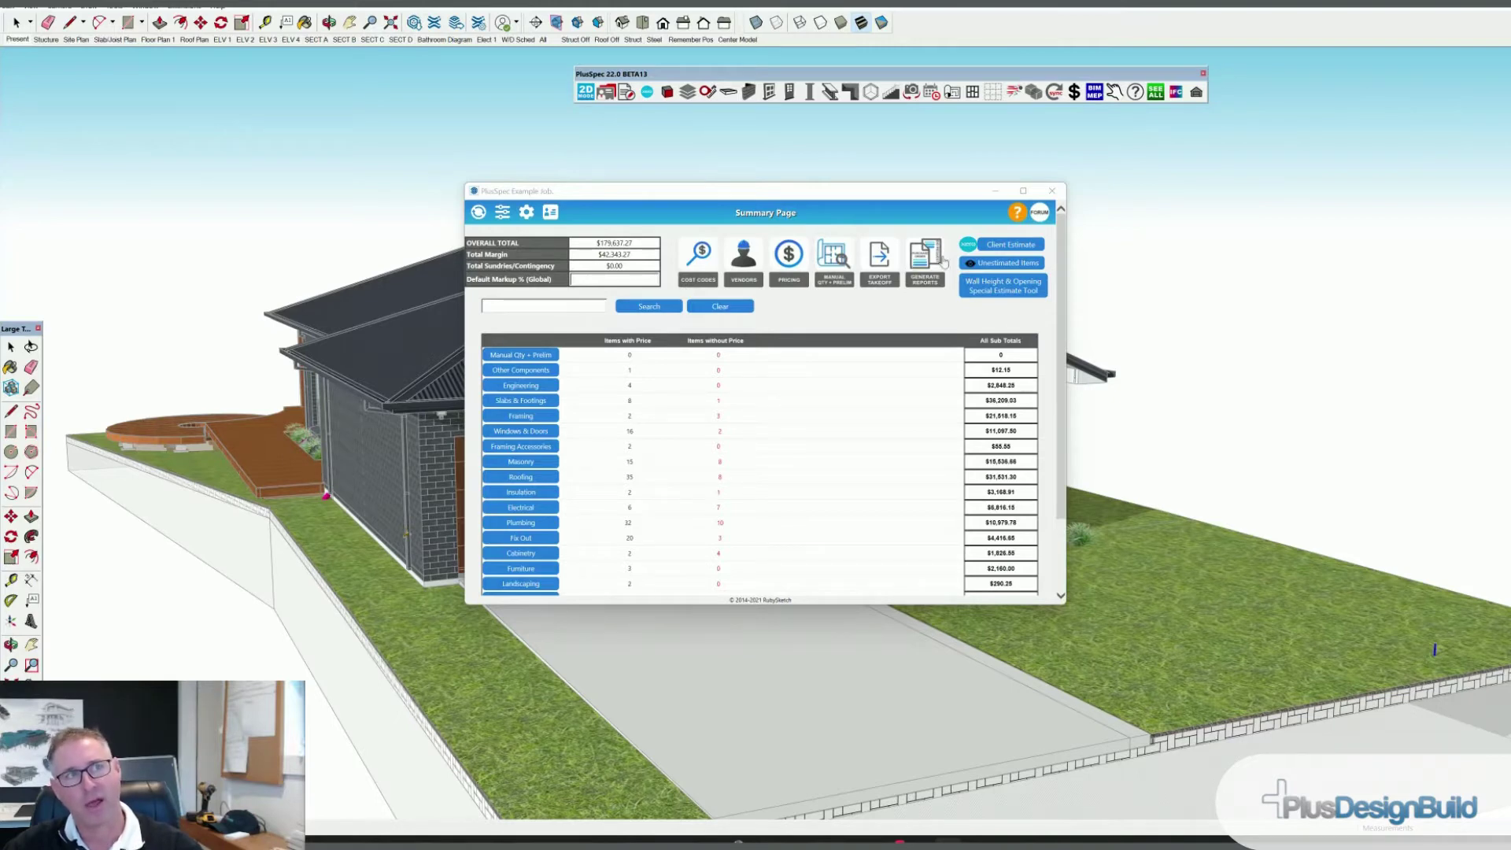
Start an Excel export of the client estimate and choose the 3 Estimating folder of 1An example Job in 1 Active Jobs.
left_click(1004, 248)
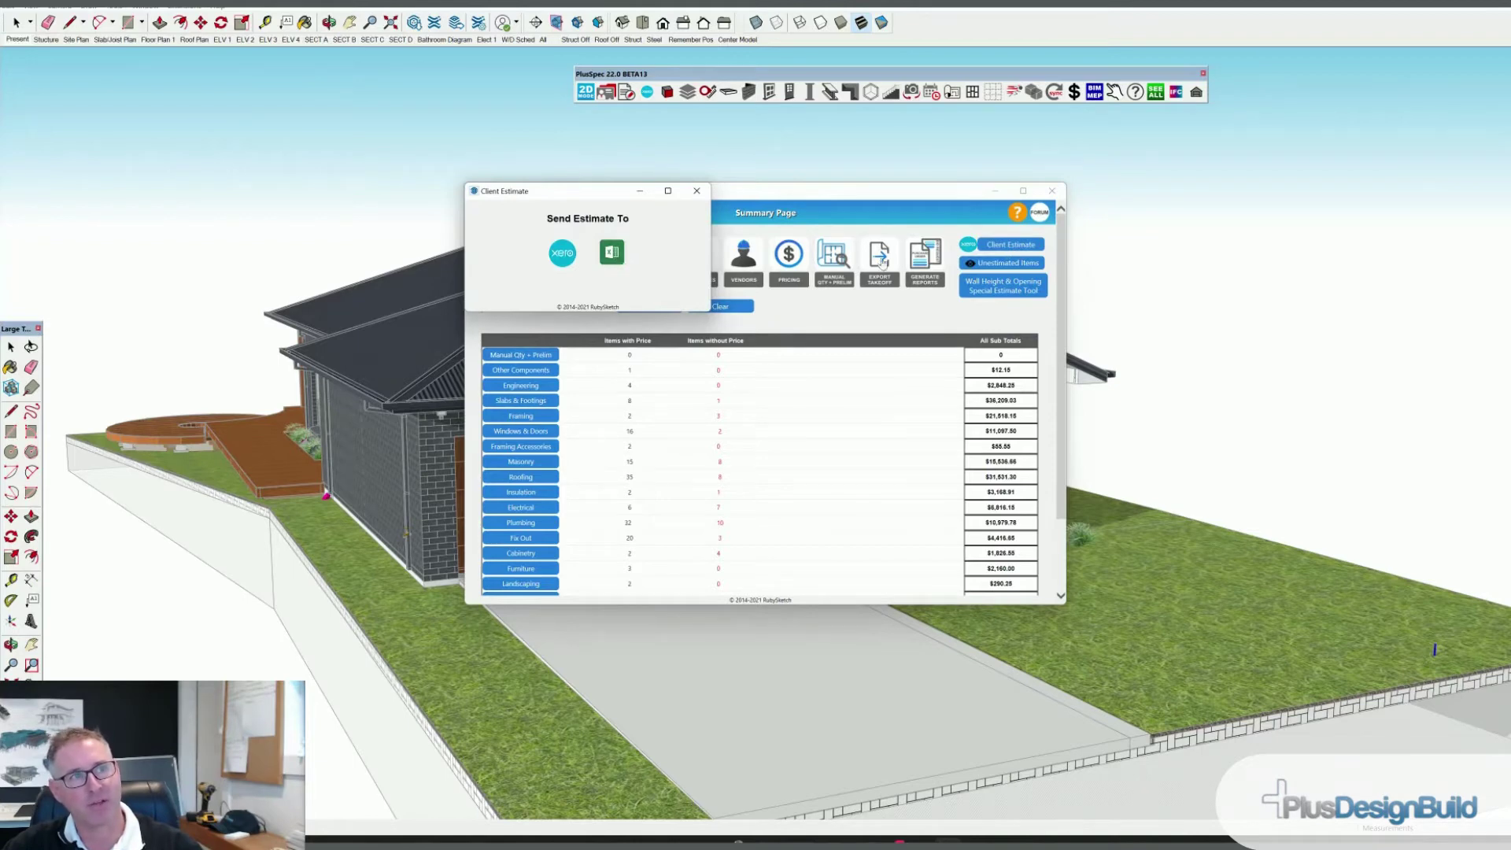
left_click(613, 256)
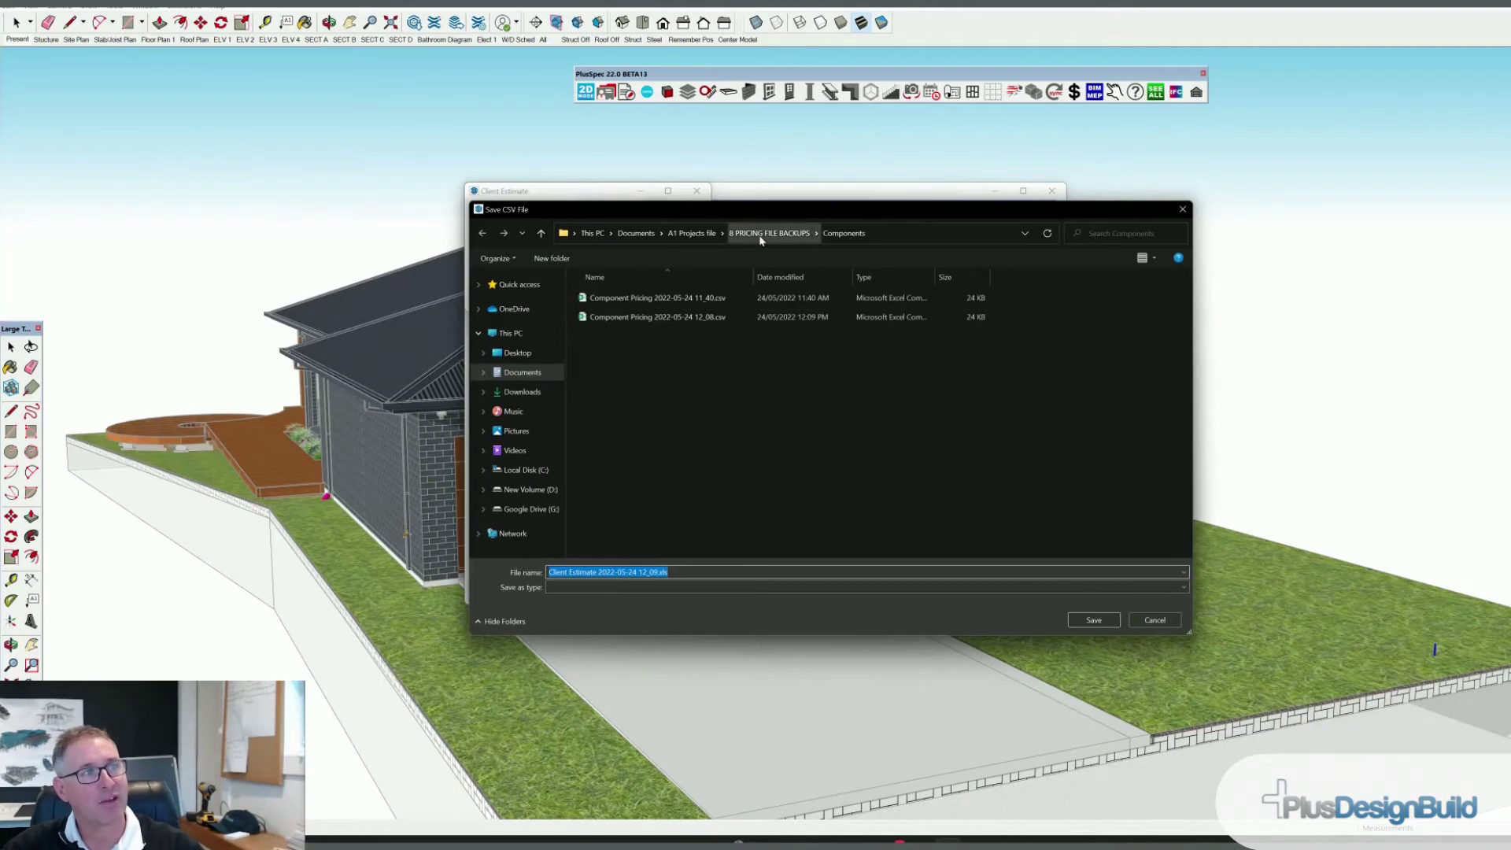
left_click(693, 234)
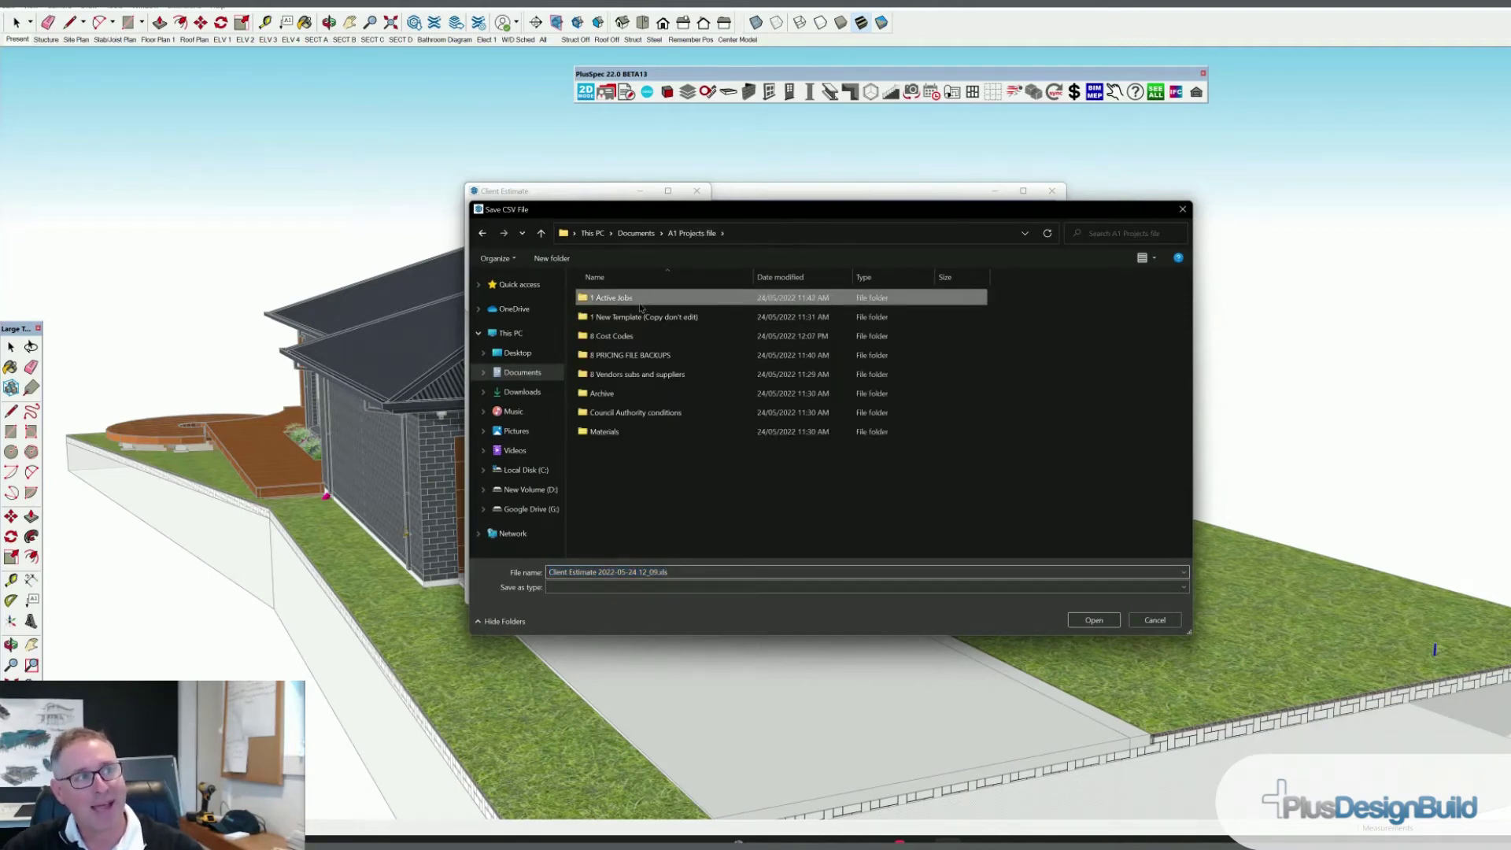
double_click(623, 299)
double_click(622, 299)
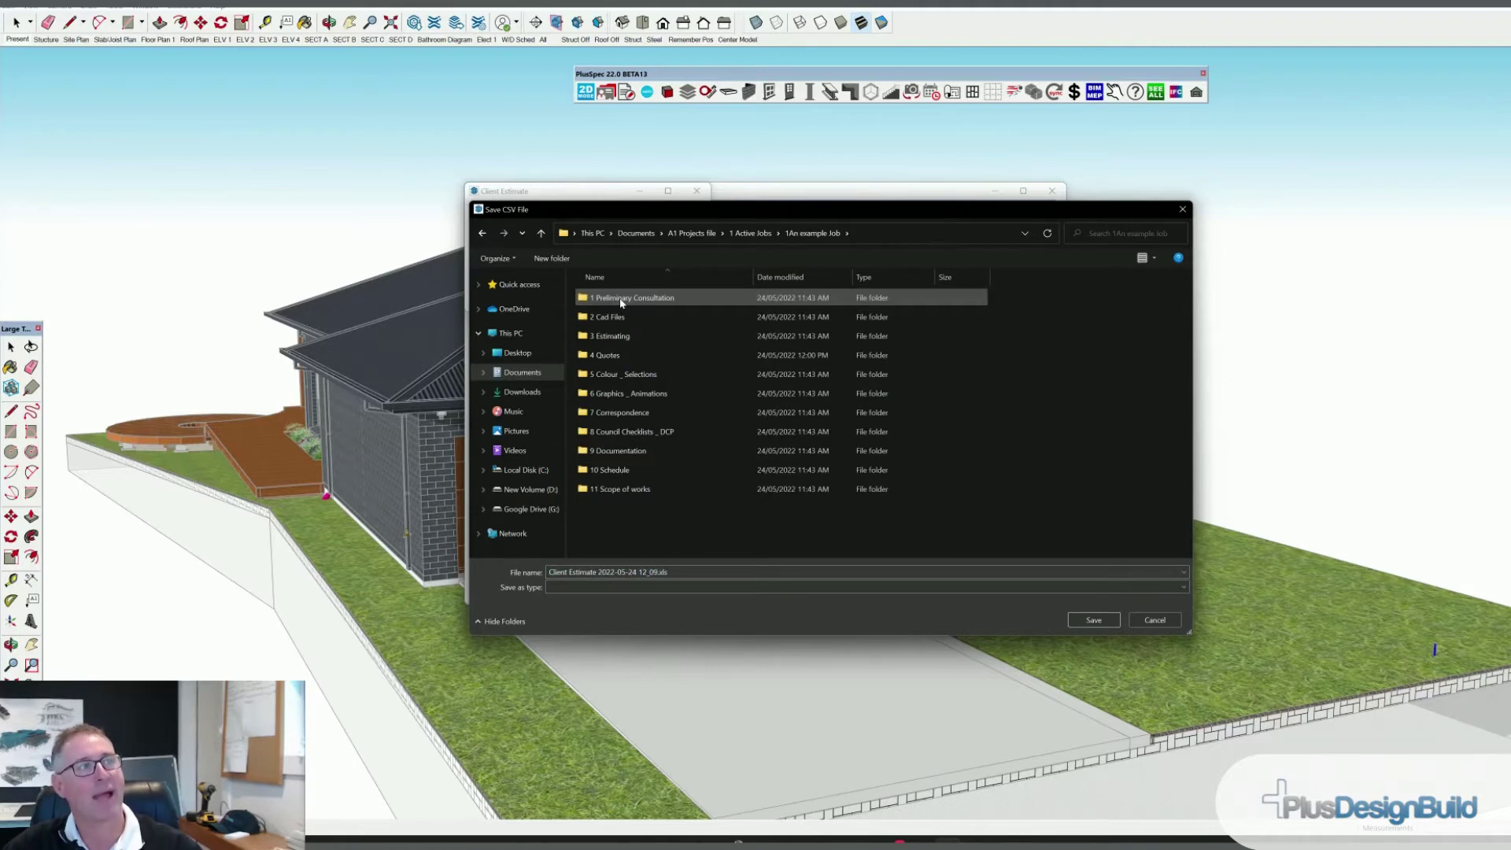
double_click(618, 337)
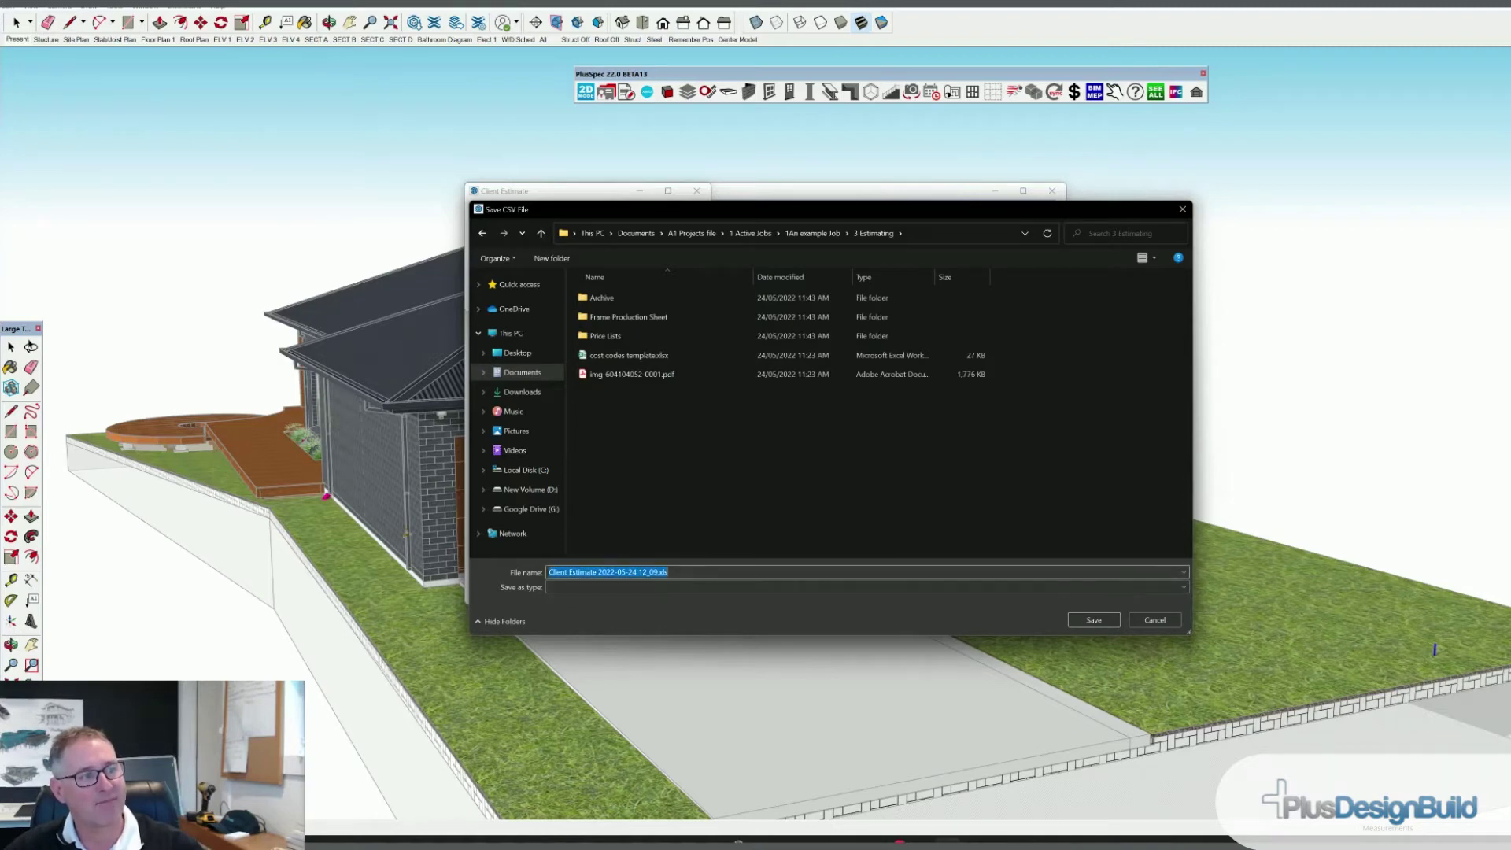
Save the client estimate as 2022-05-24 Firts quote 12_09.xls and dismiss the confirmation.
left_click(596, 573)
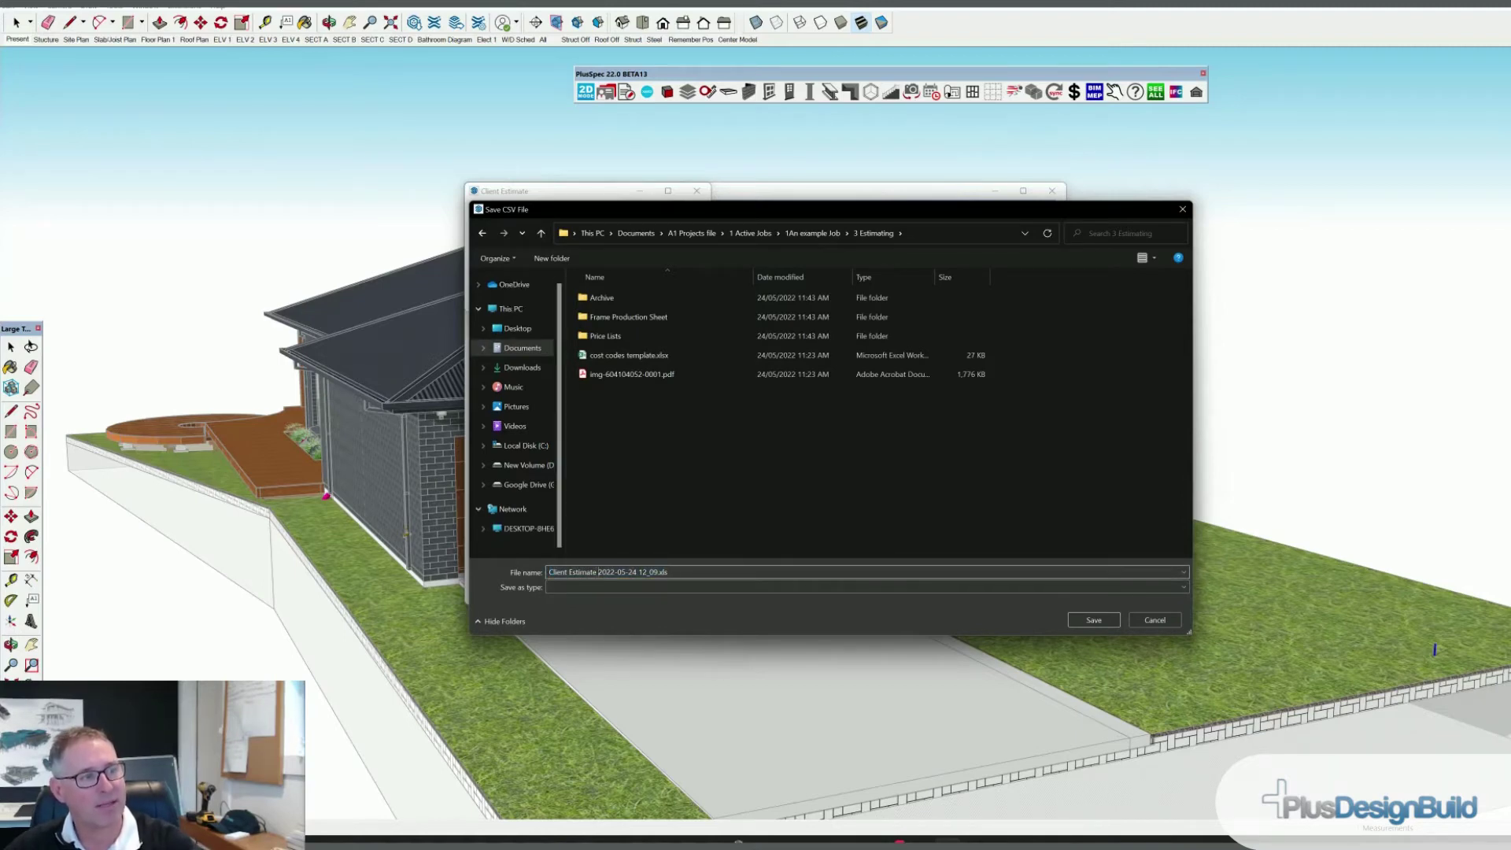
key("shift+Left")
key("shift+Left")
key("shift+Left")
key("shift+Left")
key("shift+Left")
key("shift+Left")
key("shift+Left")
key("shift+Left")
key("shift+Left")
key("shift+Left")
key("shift+Left")
key("shift+Left")
key("shift+Left")
key("shift+Left")
key("shift+Left")
key("shift+Left")
key("BackSpace")
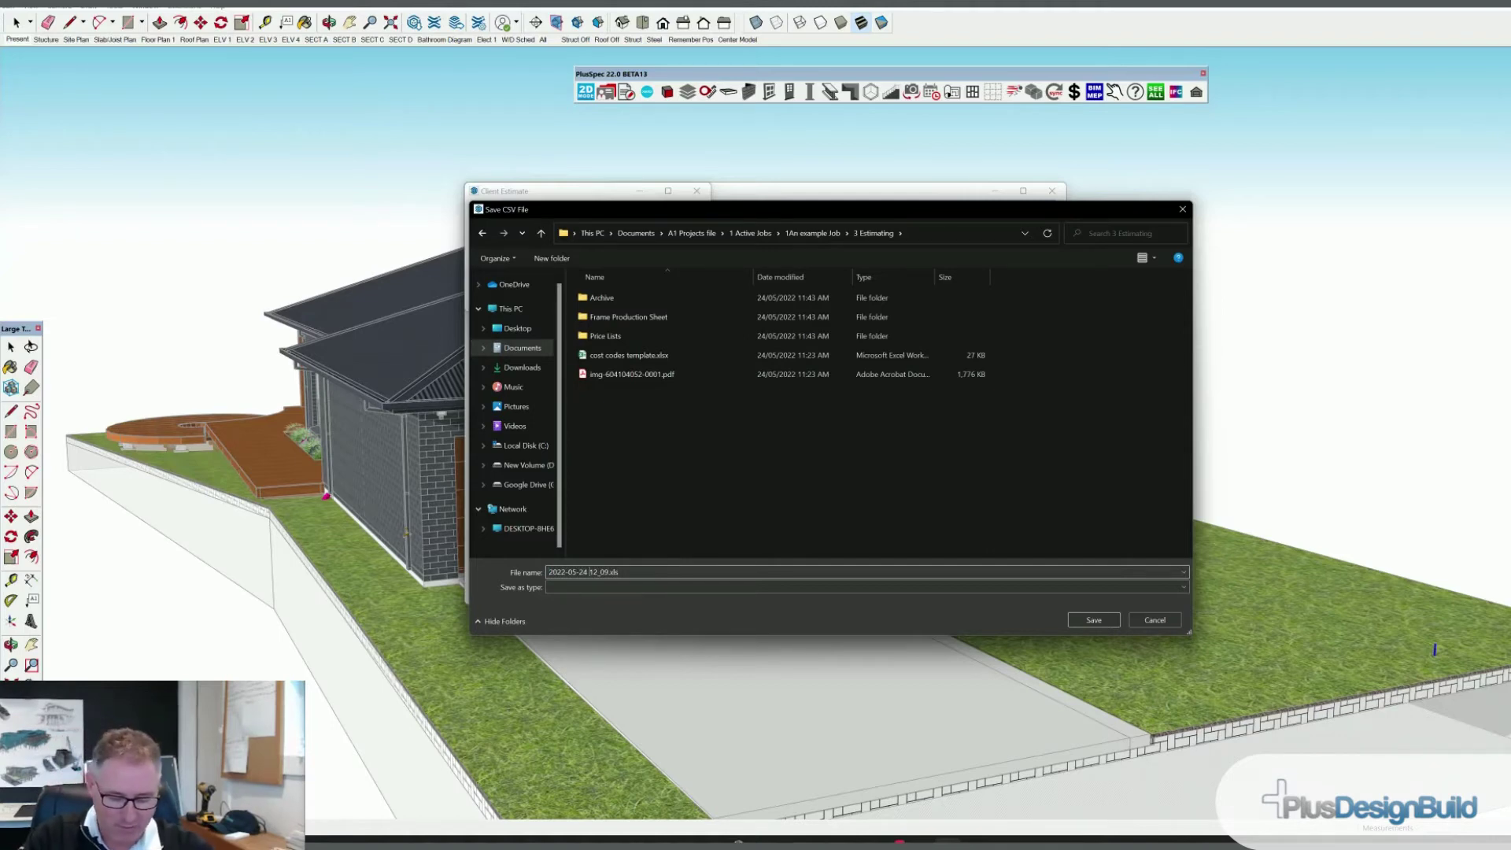
type("Firts ")
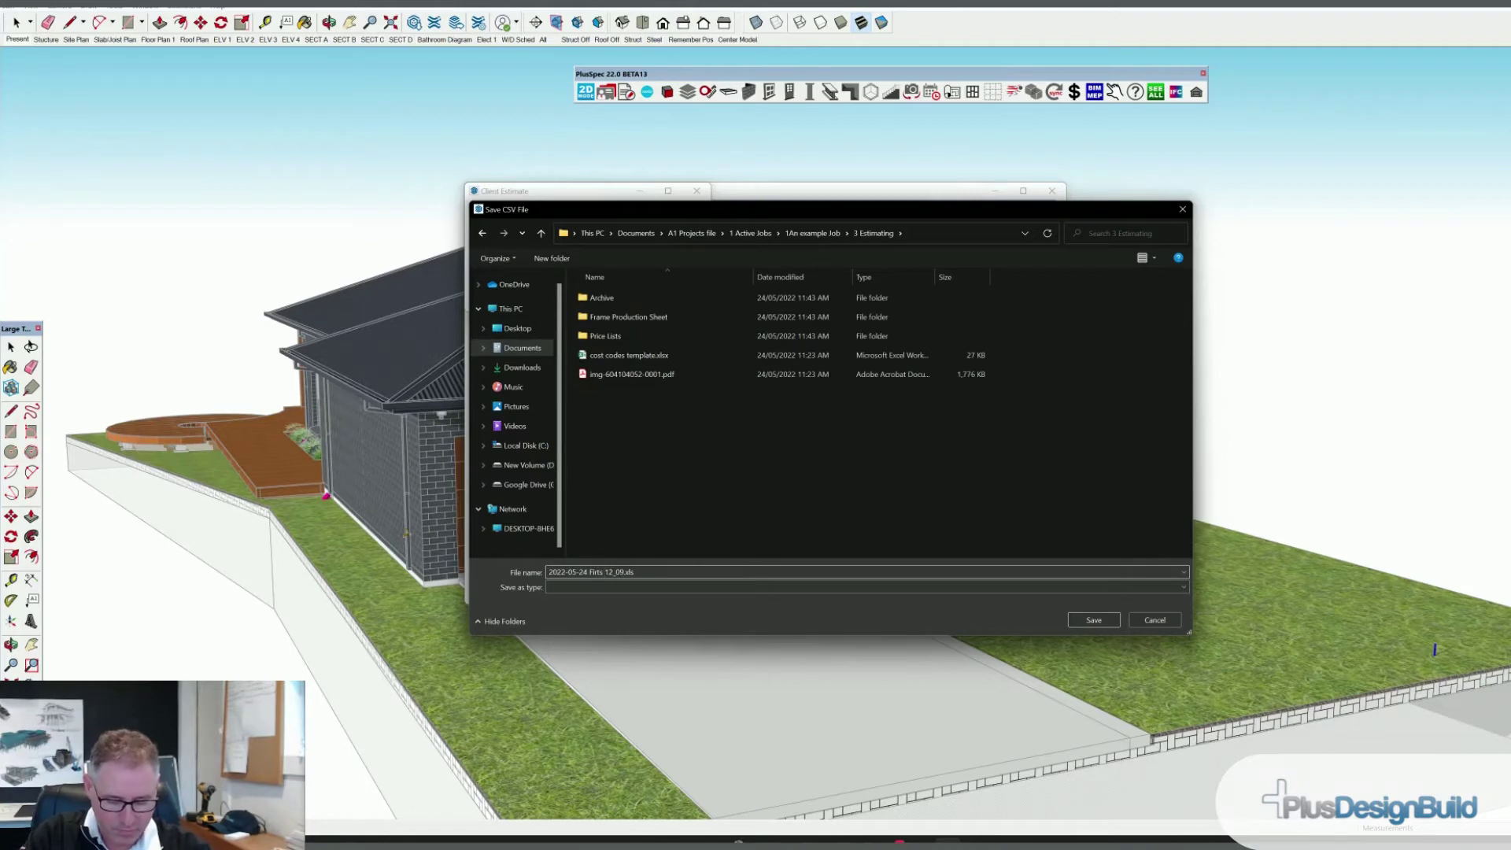
type("quote")
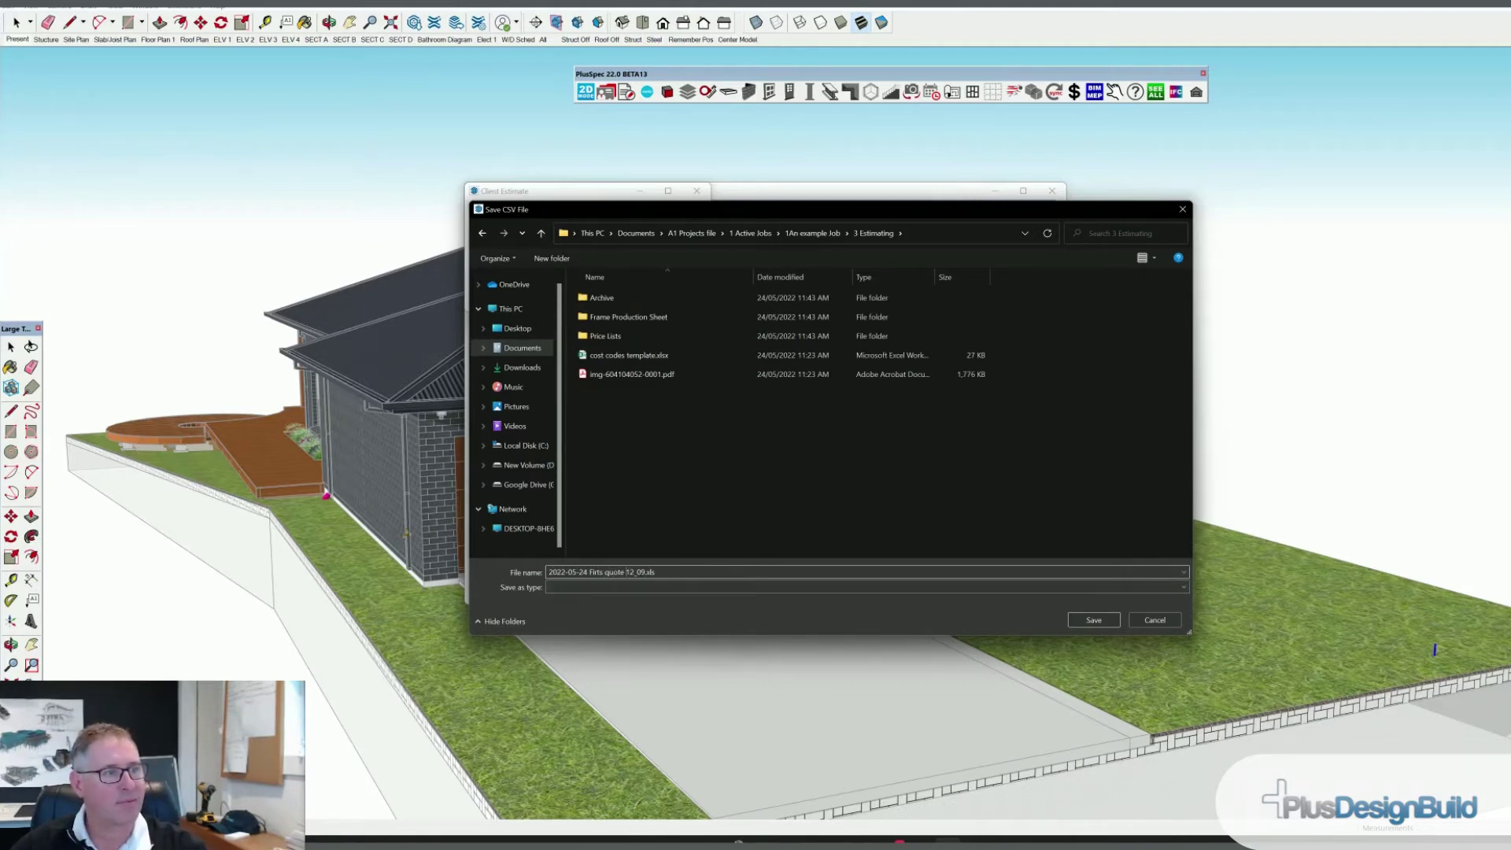
left_click(1106, 621)
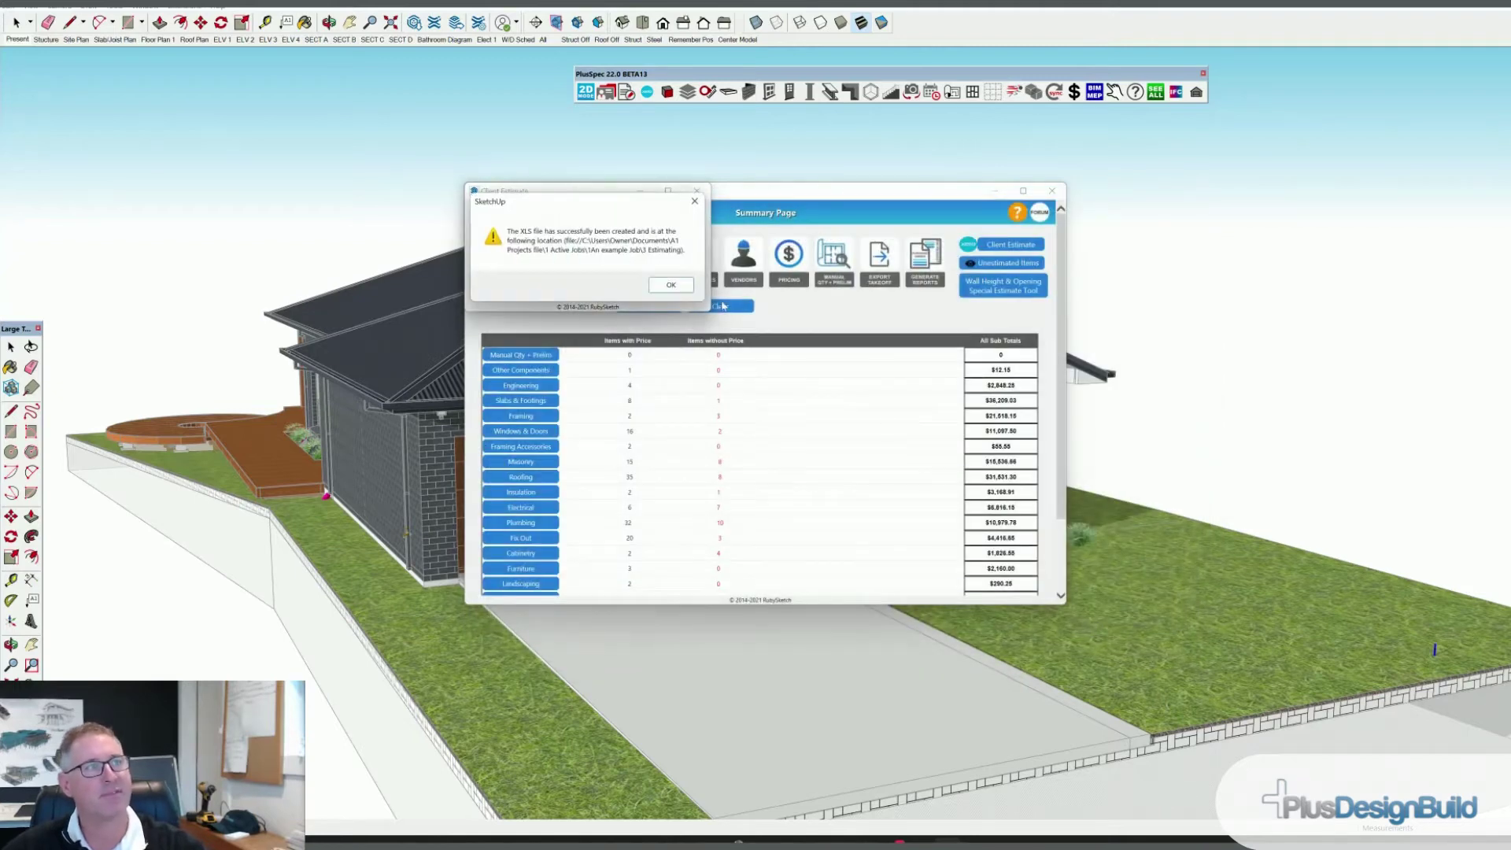
left_click(665, 287)
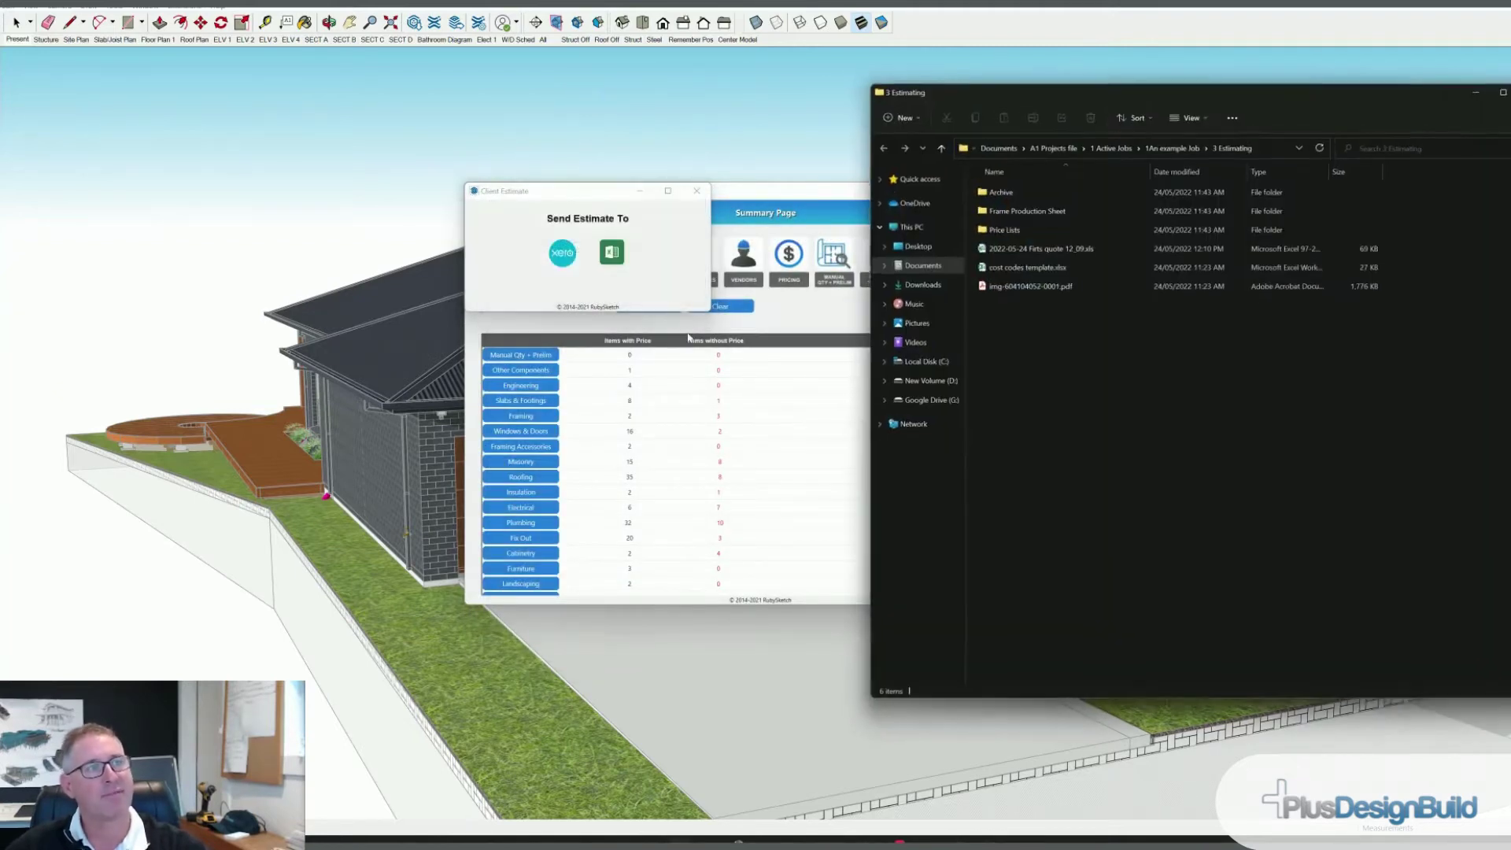
Open the exported quote in Excel, examine its itemised quantities, prices and totals by cost code, and dismiss it and the Client Estimate dialog.
left_click(1038, 248)
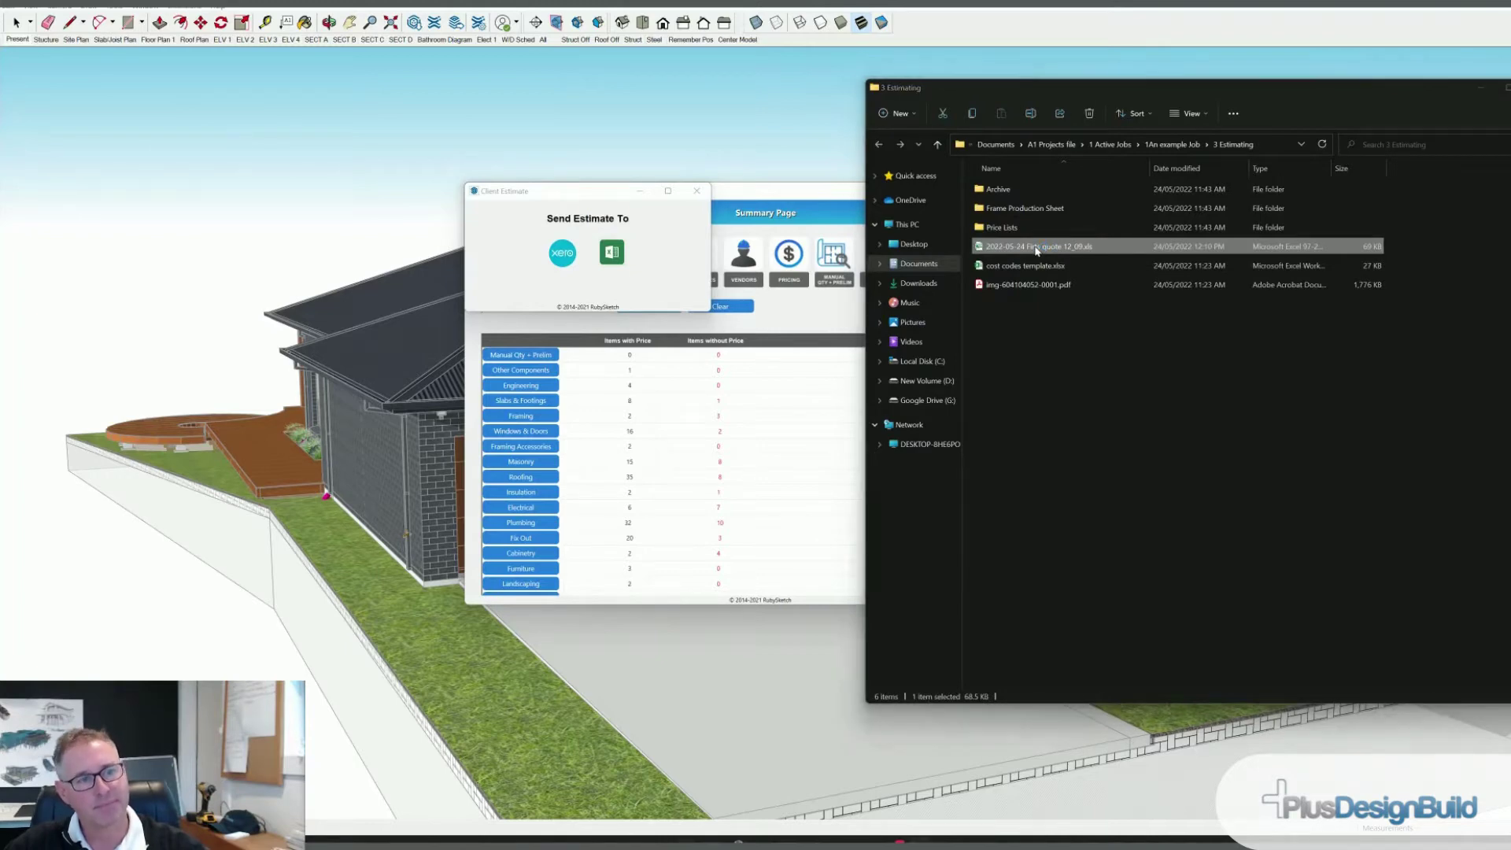
double_click(1037, 248)
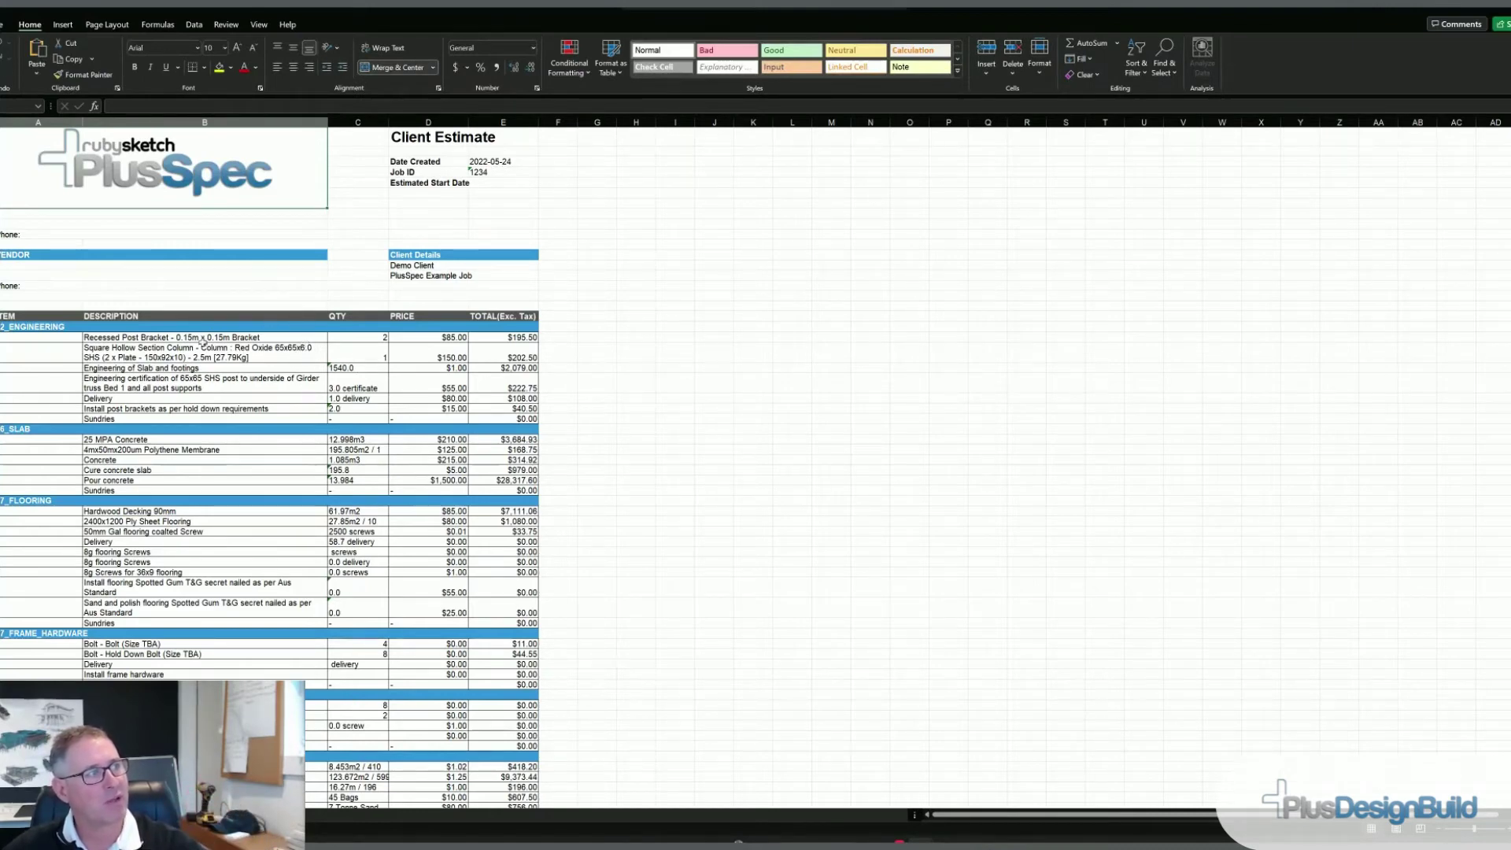
scroll(353, 368, "down", 9)
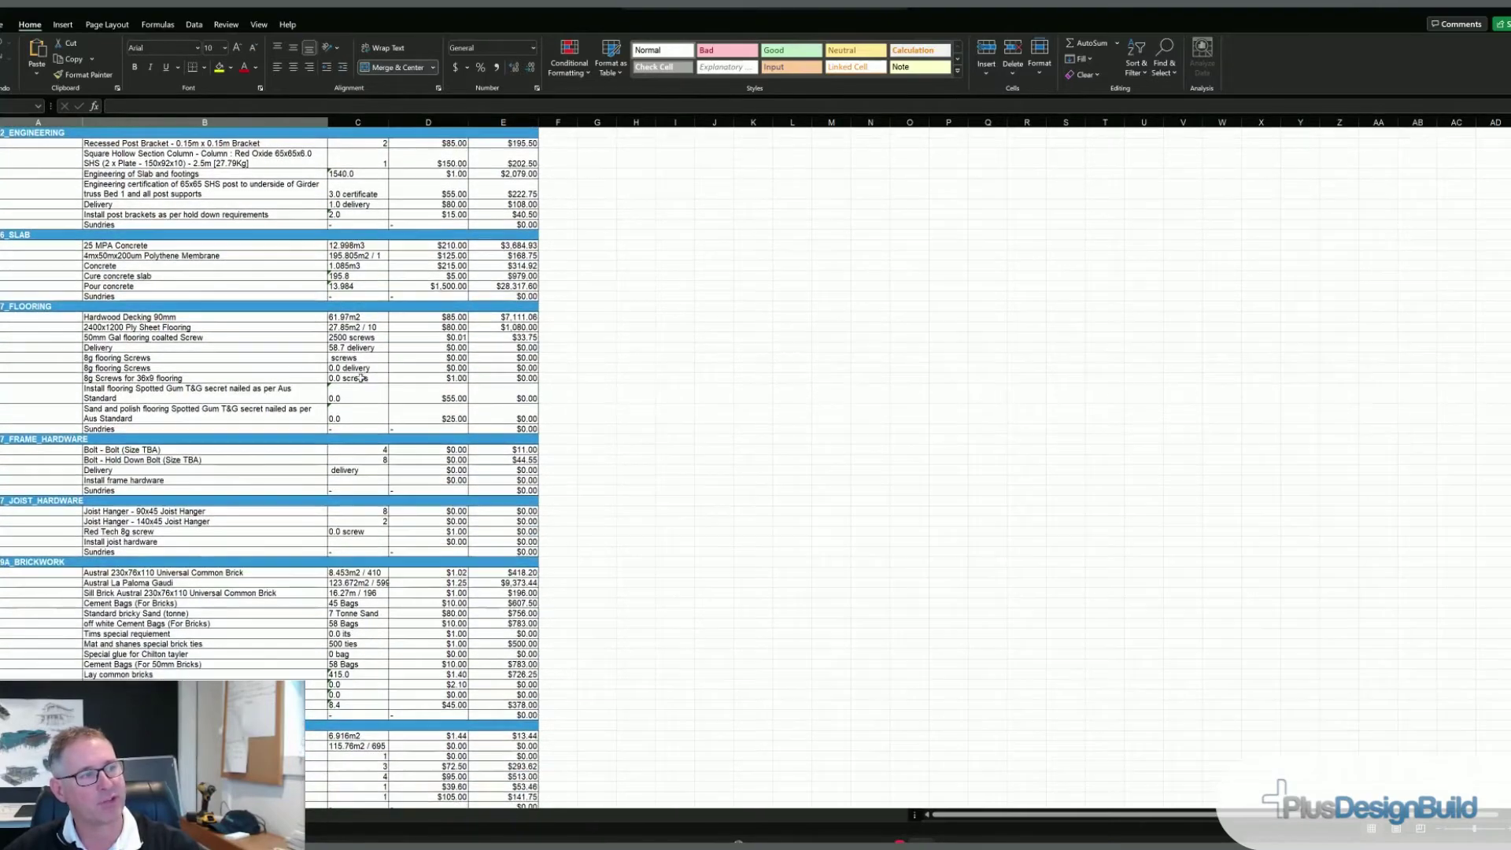
scroll(360, 379, "down", 10)
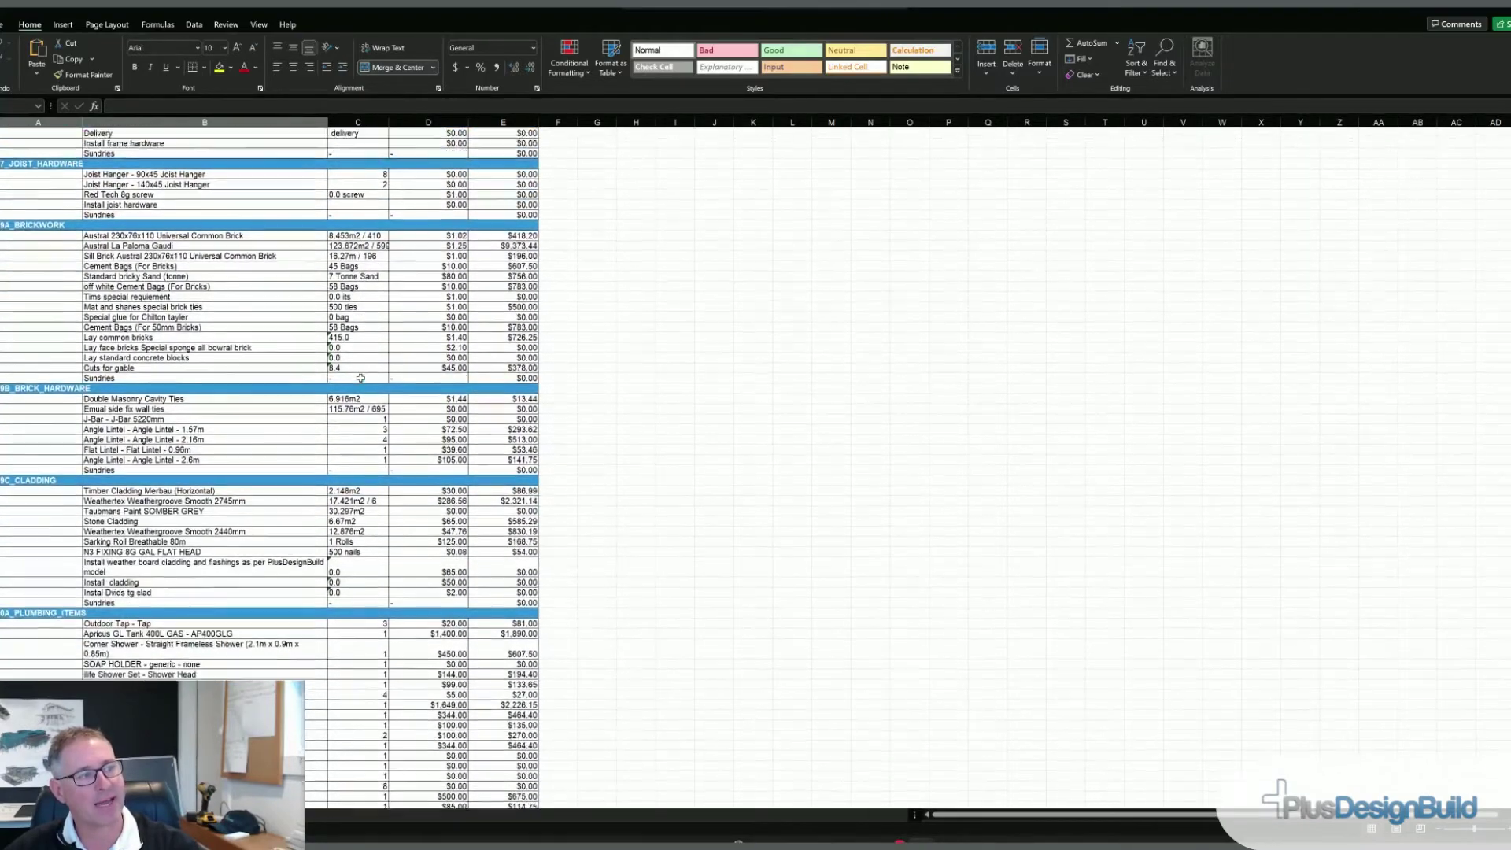
scroll(361, 379, "down", 11)
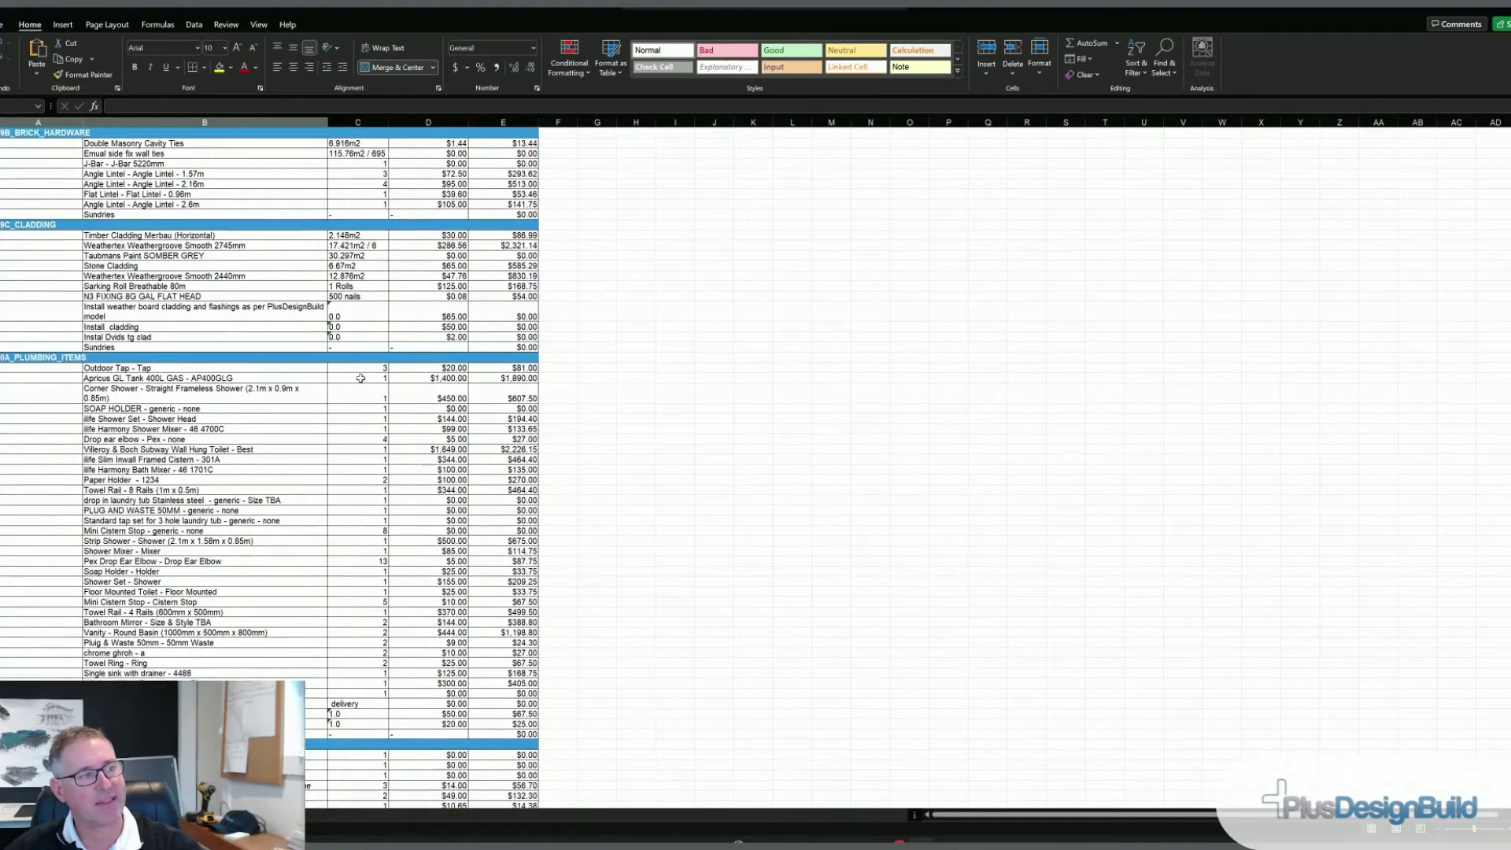
scroll(361, 379, "down", 11)
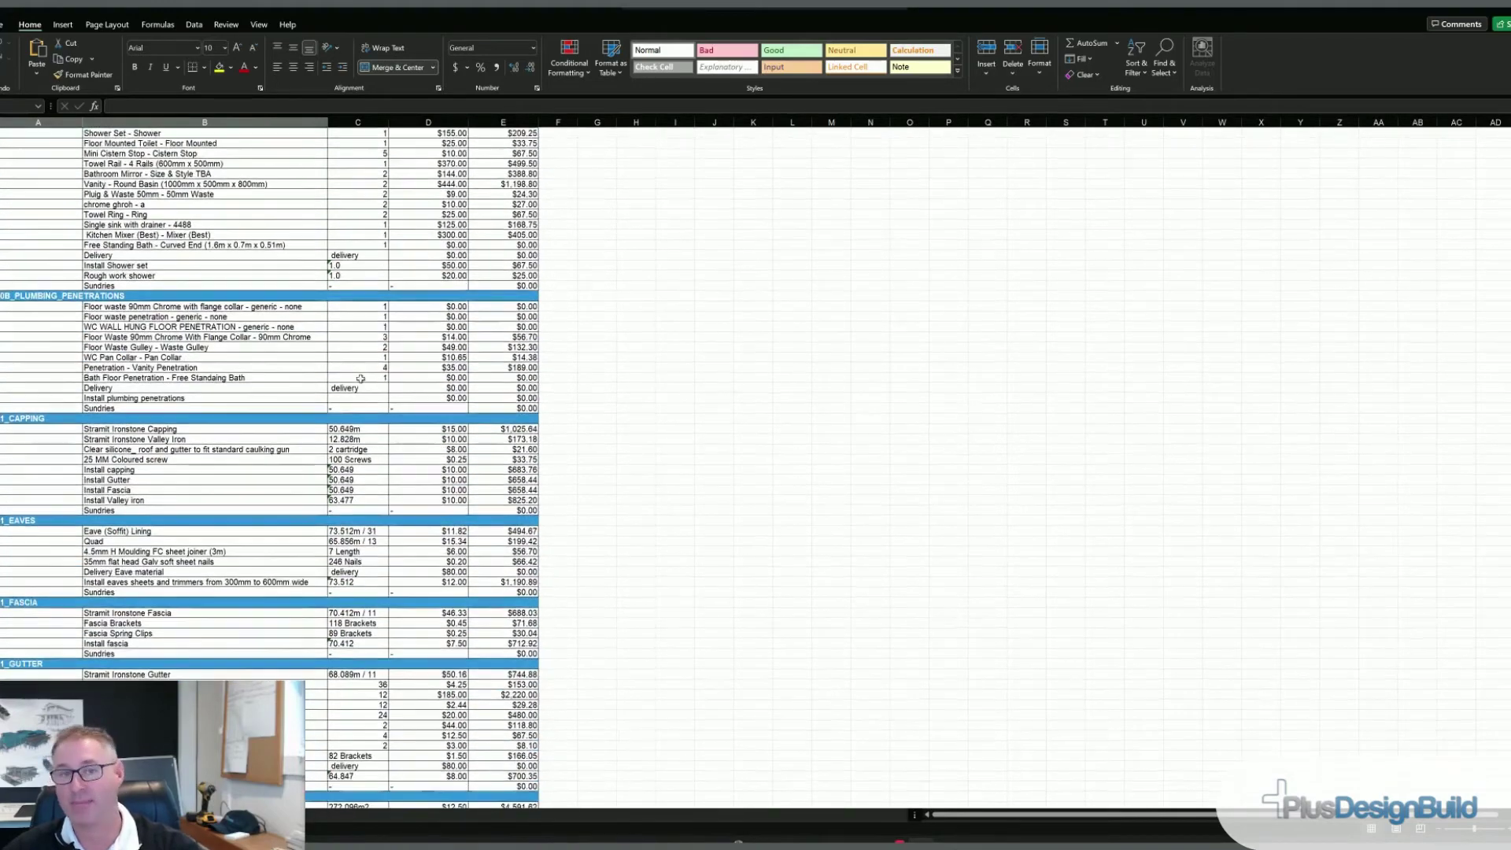
scroll(361, 379, "down", 7)
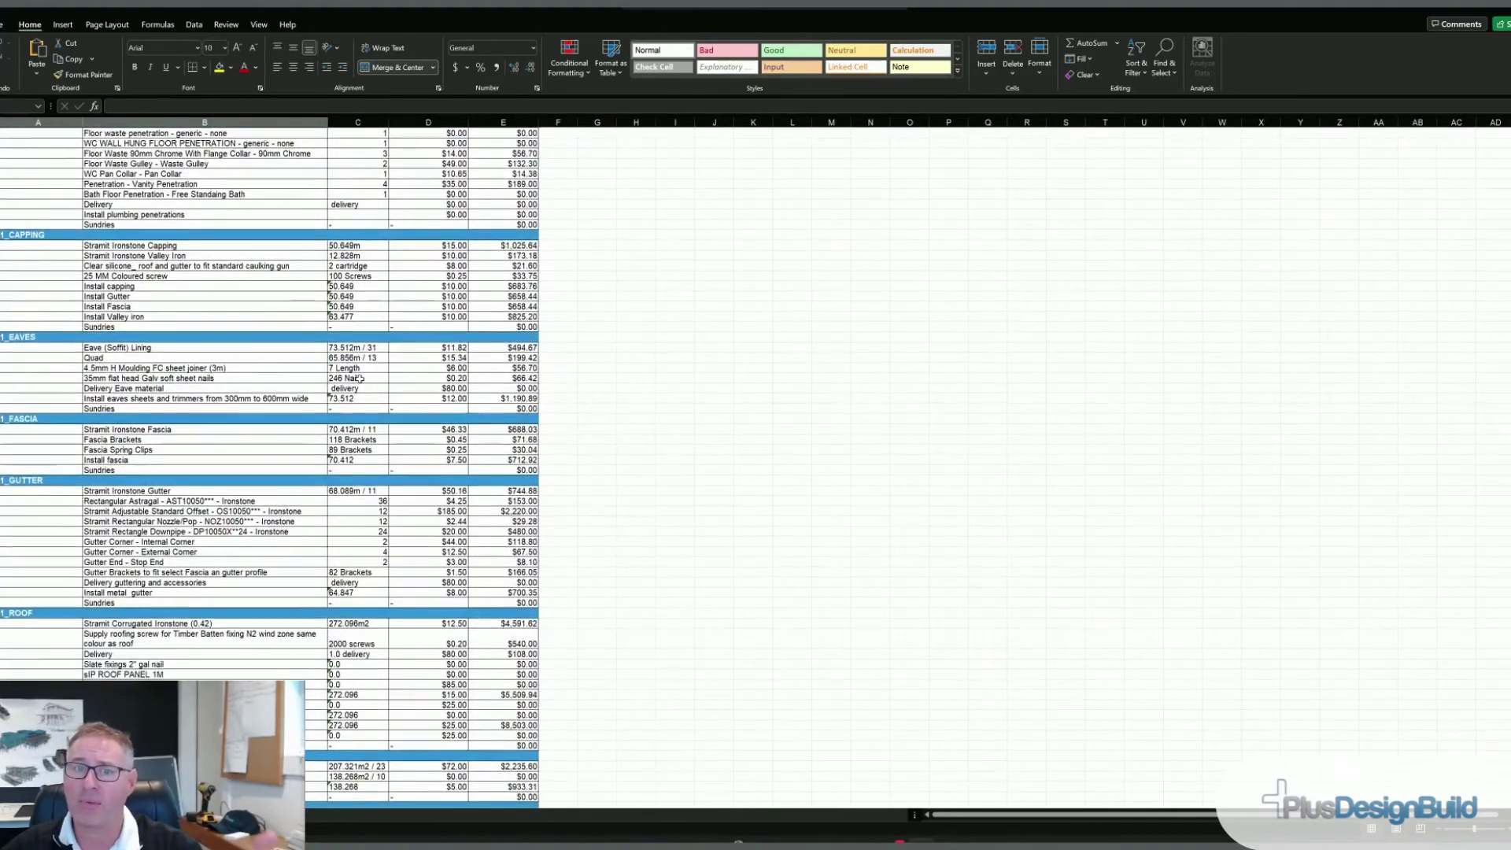
scroll(359, 378, "down", 1)
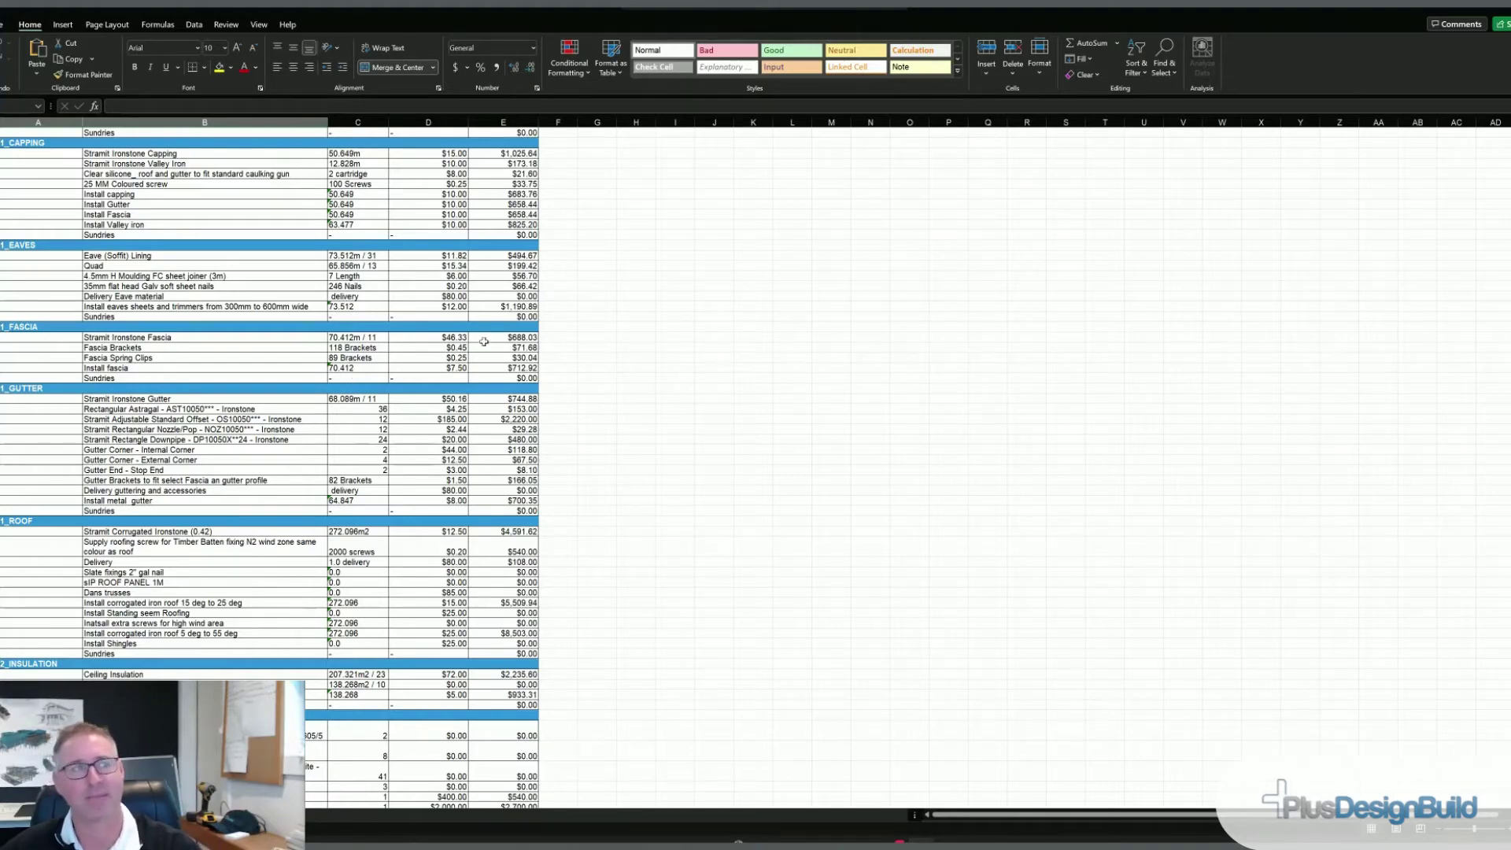
scroll(419, 351, "down", 1)
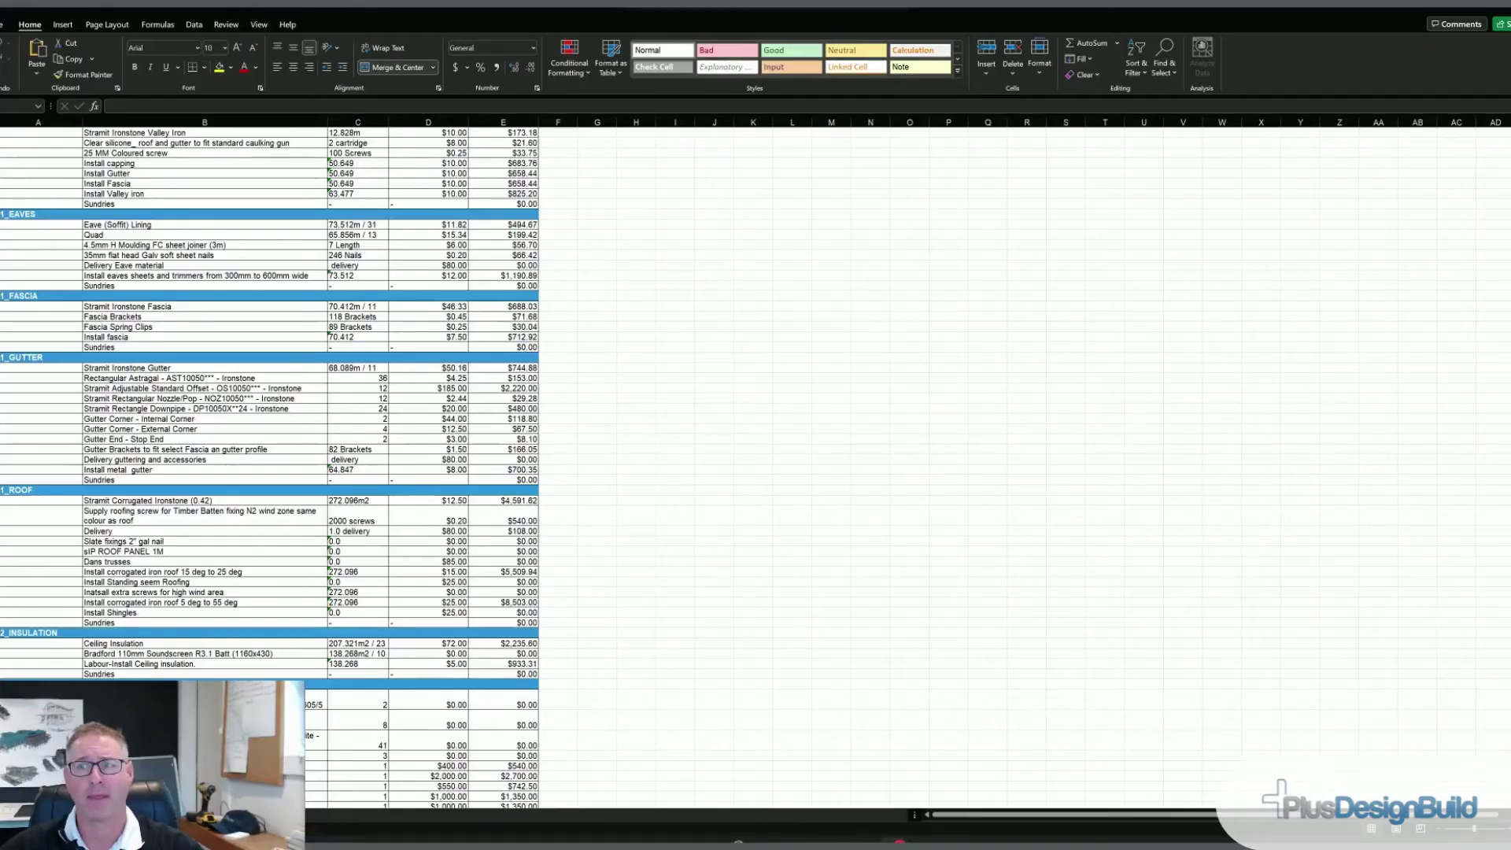
scroll(1027, 393, "up", 7)
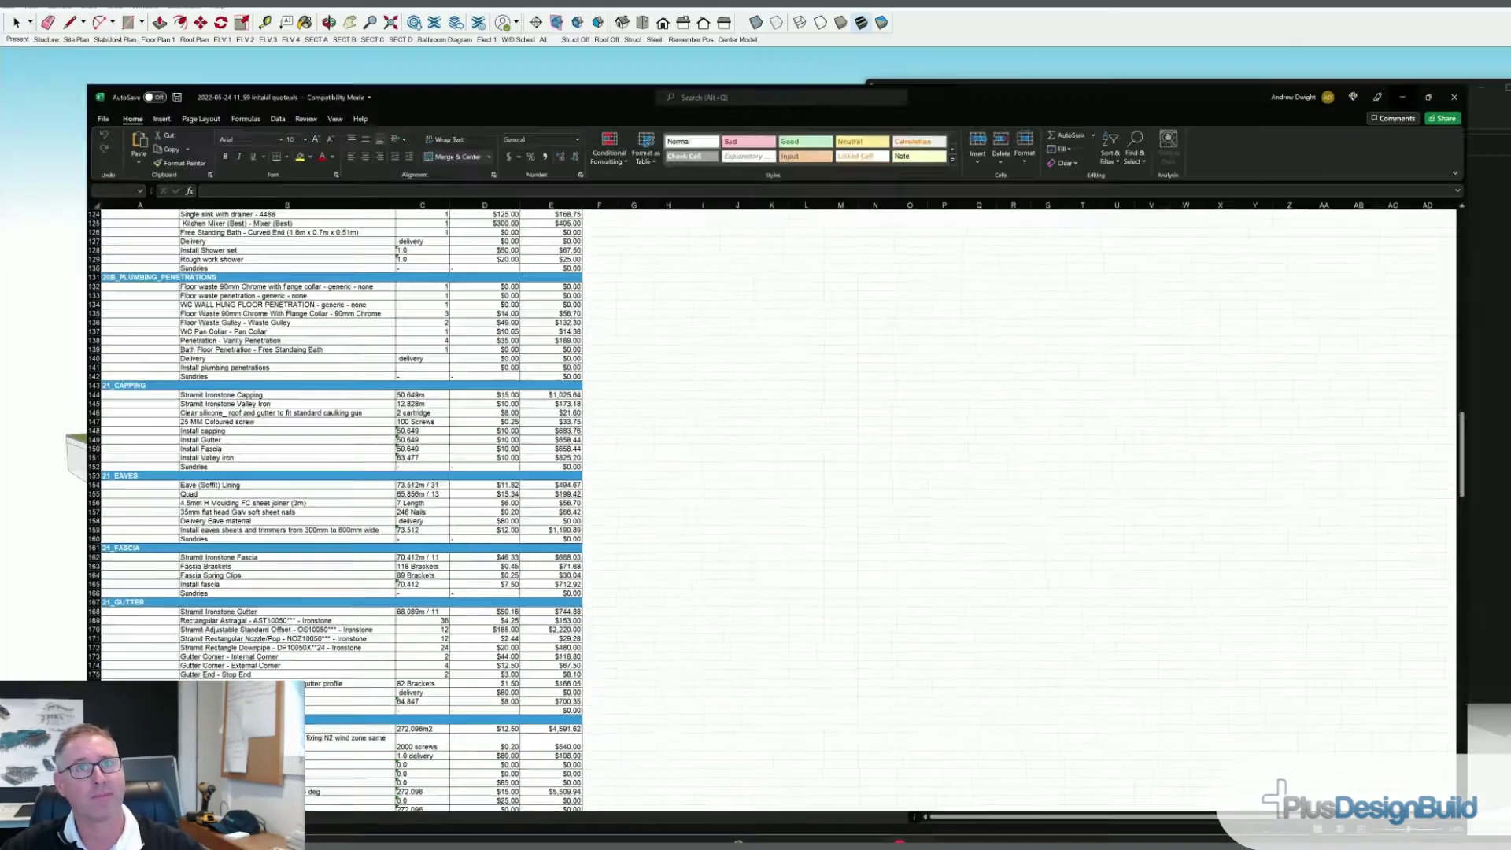
left_click(1400, 86)
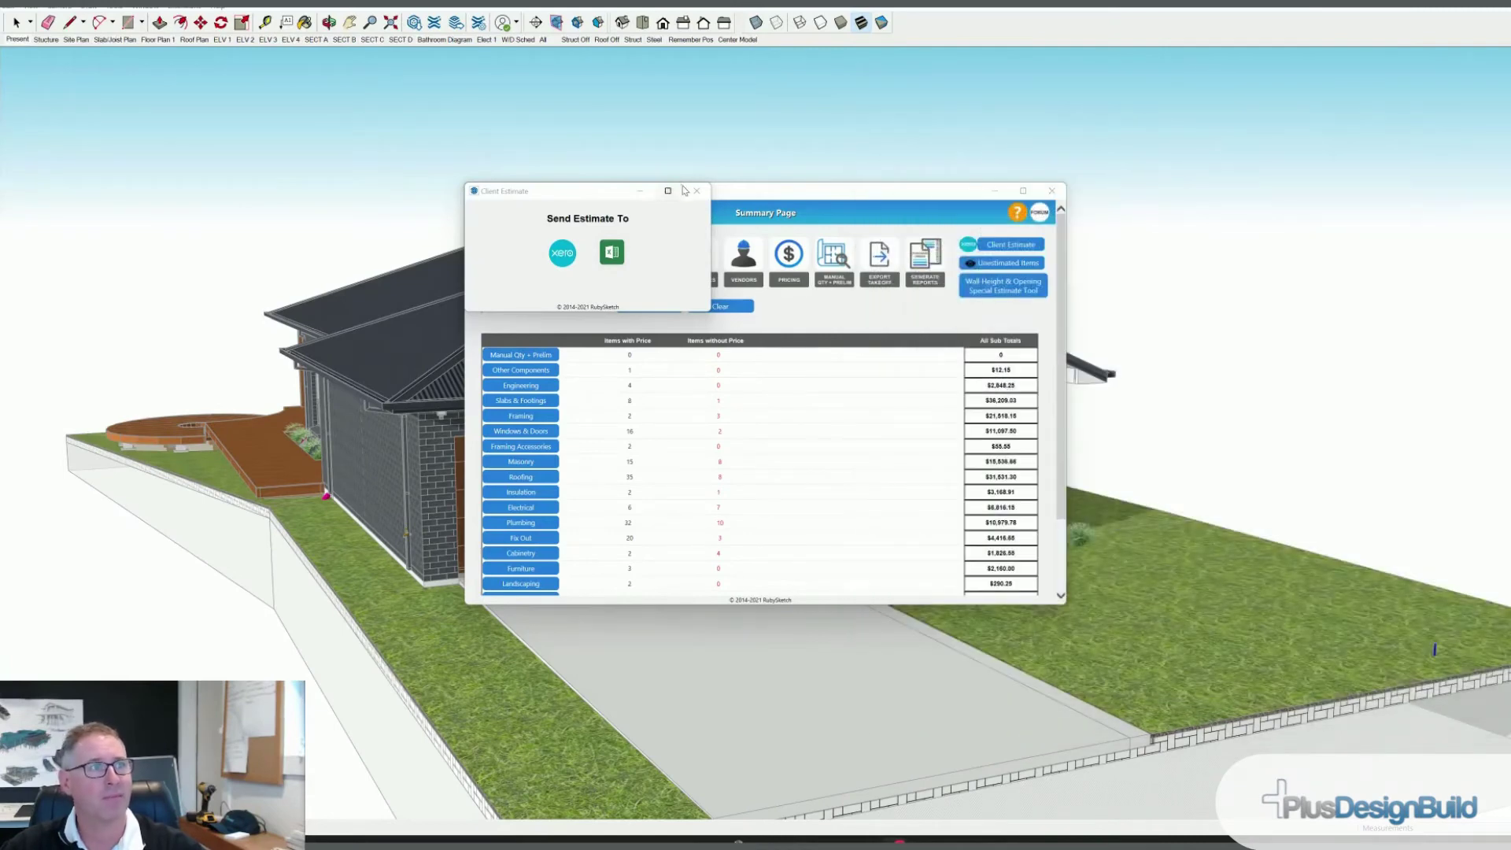
left_click(697, 190)
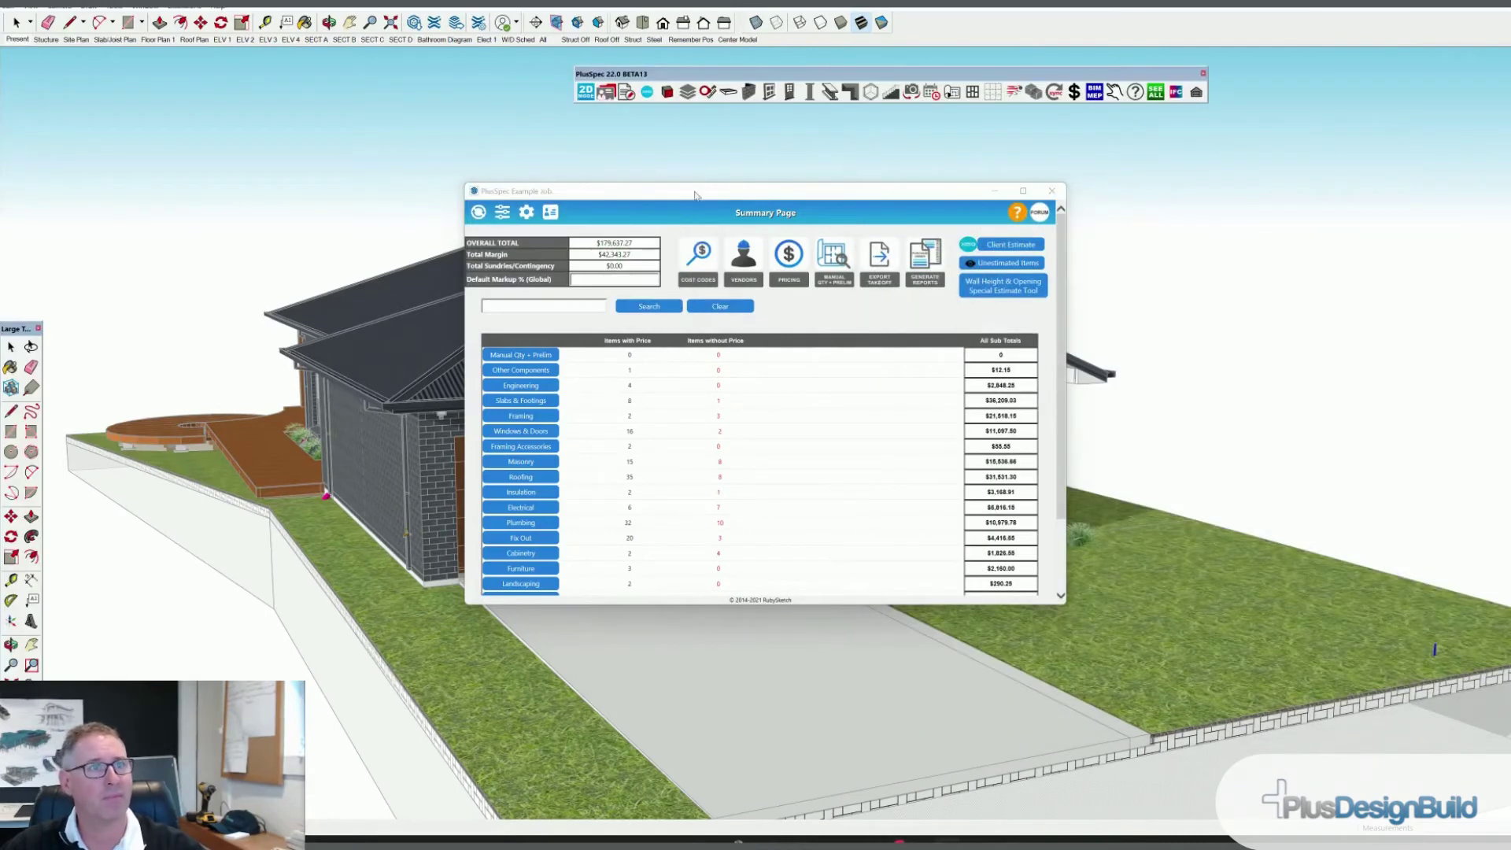
Generate a Purchase Order for Watts carpentry with cost code 3400 - Exterior Cladding, review the existing saved report and close it.
left_click(926, 268)
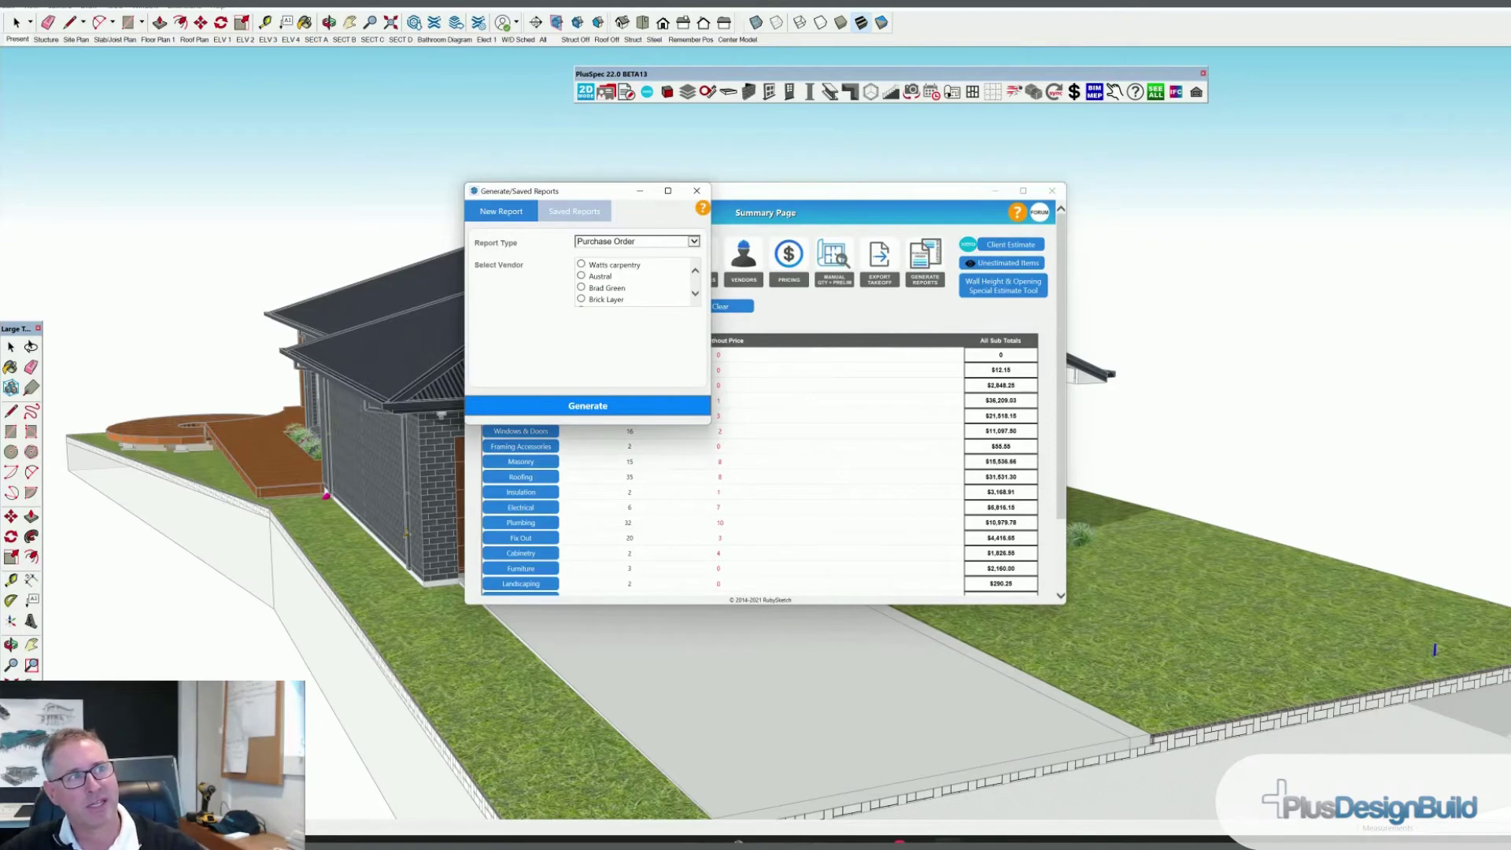
scroll(638, 283, "down", 2)
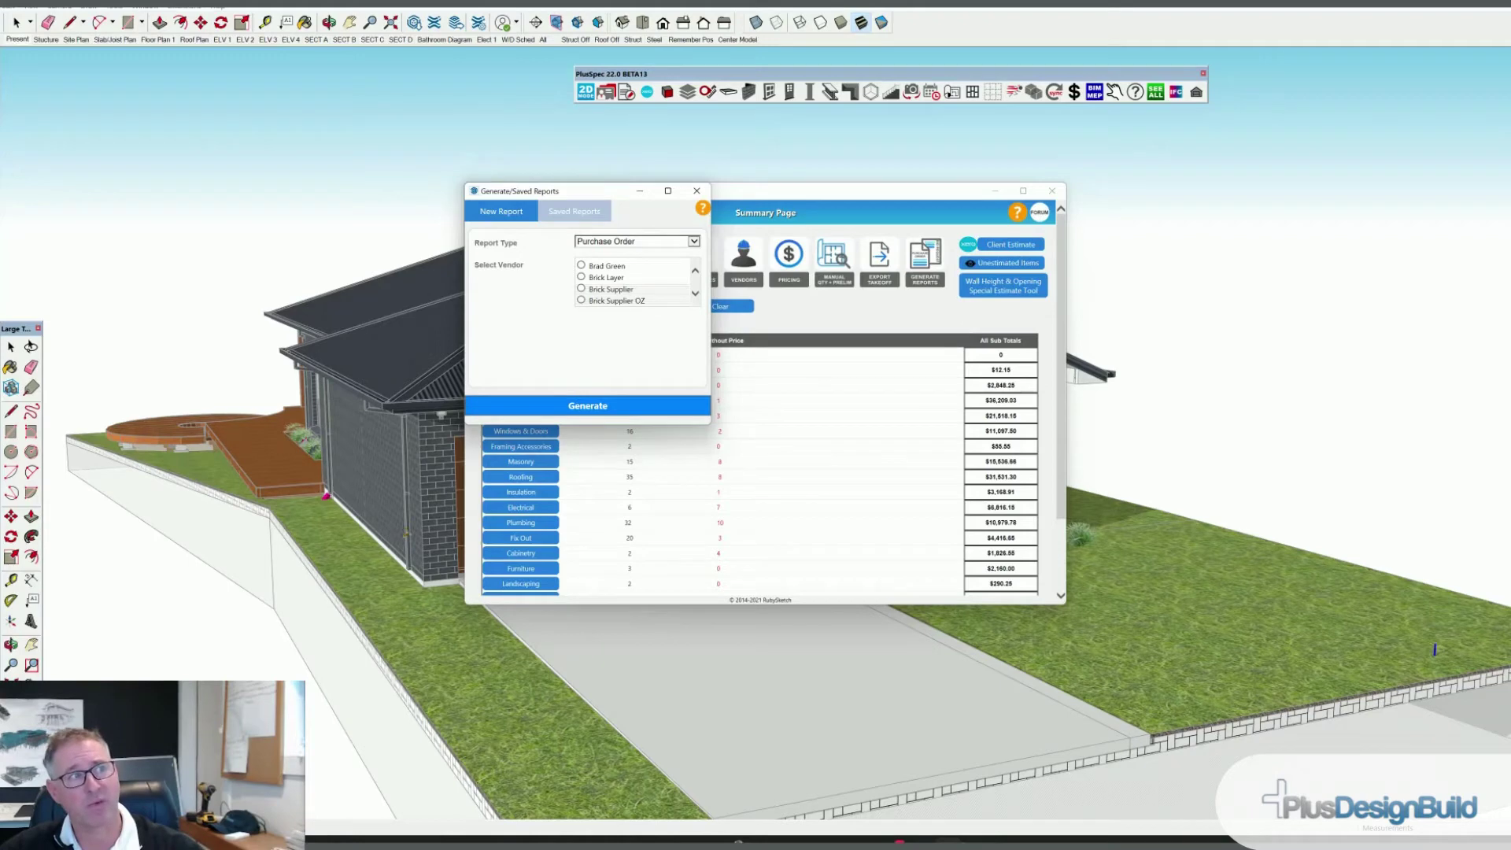
scroll(629, 289, "up", 2)
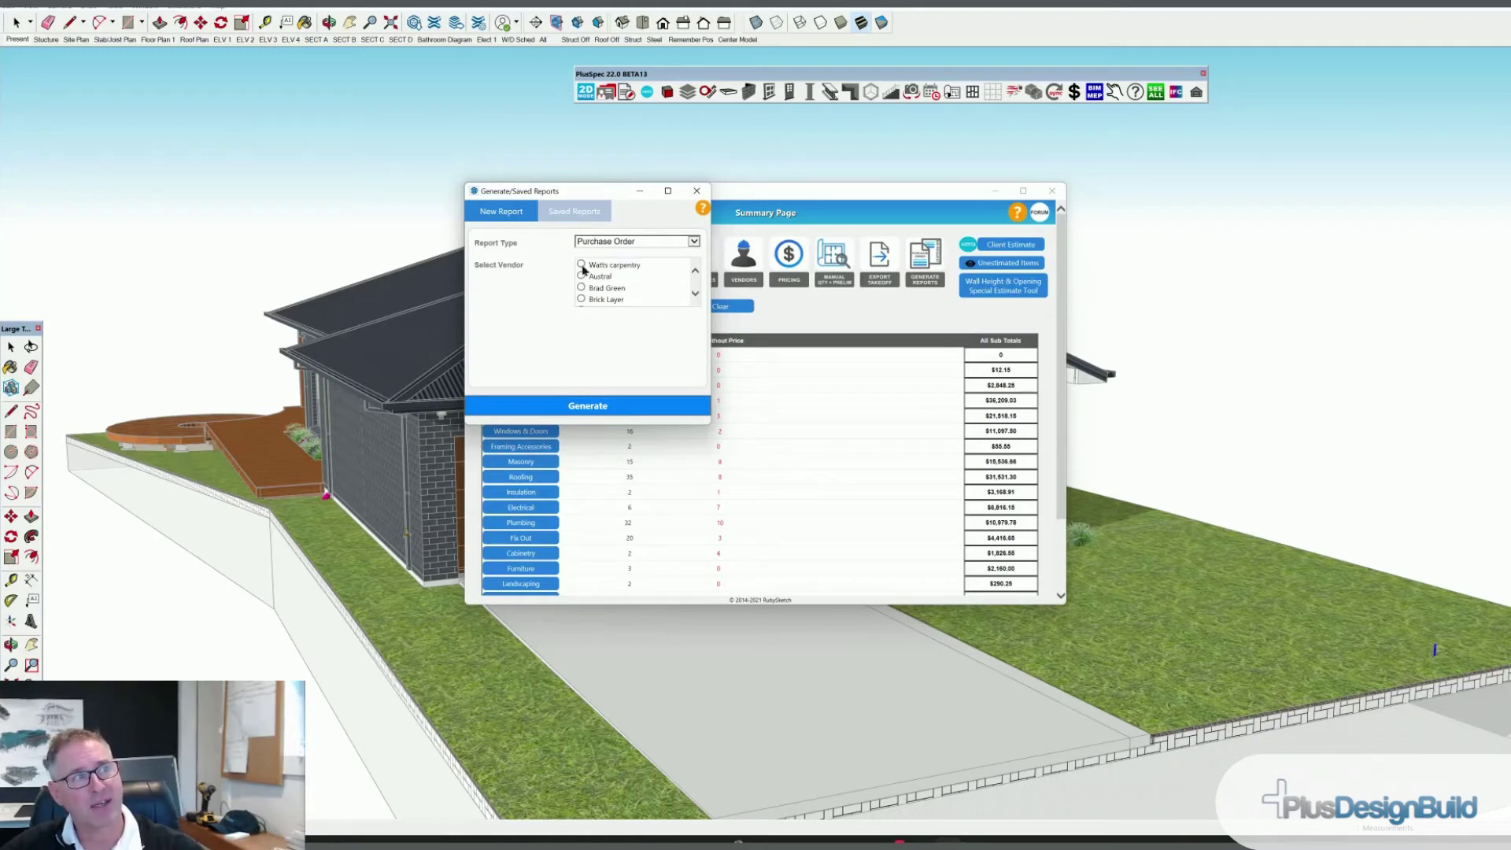
left_click(582, 265)
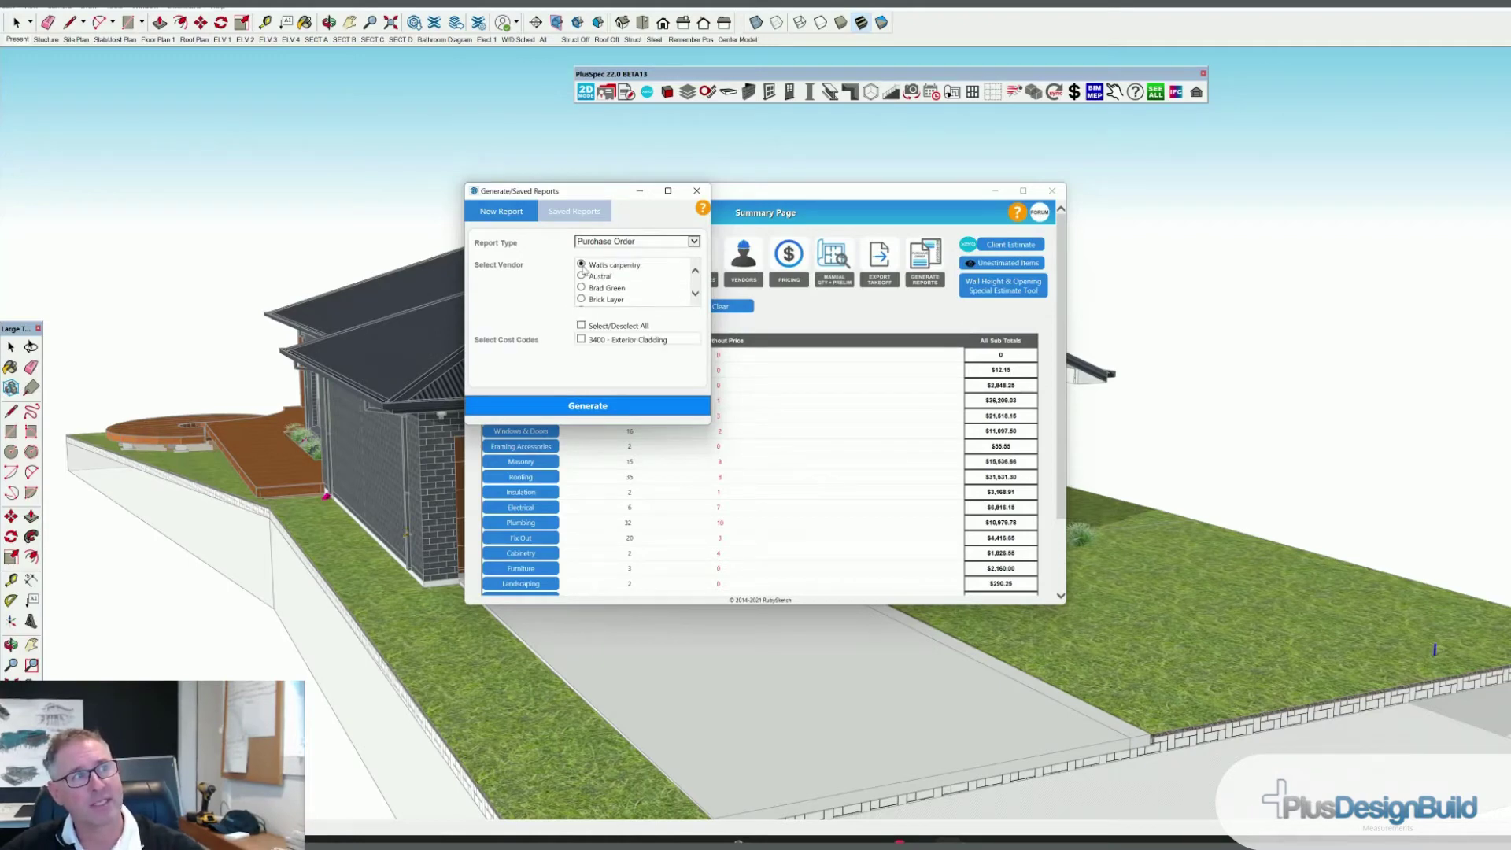
left_click(581, 340)
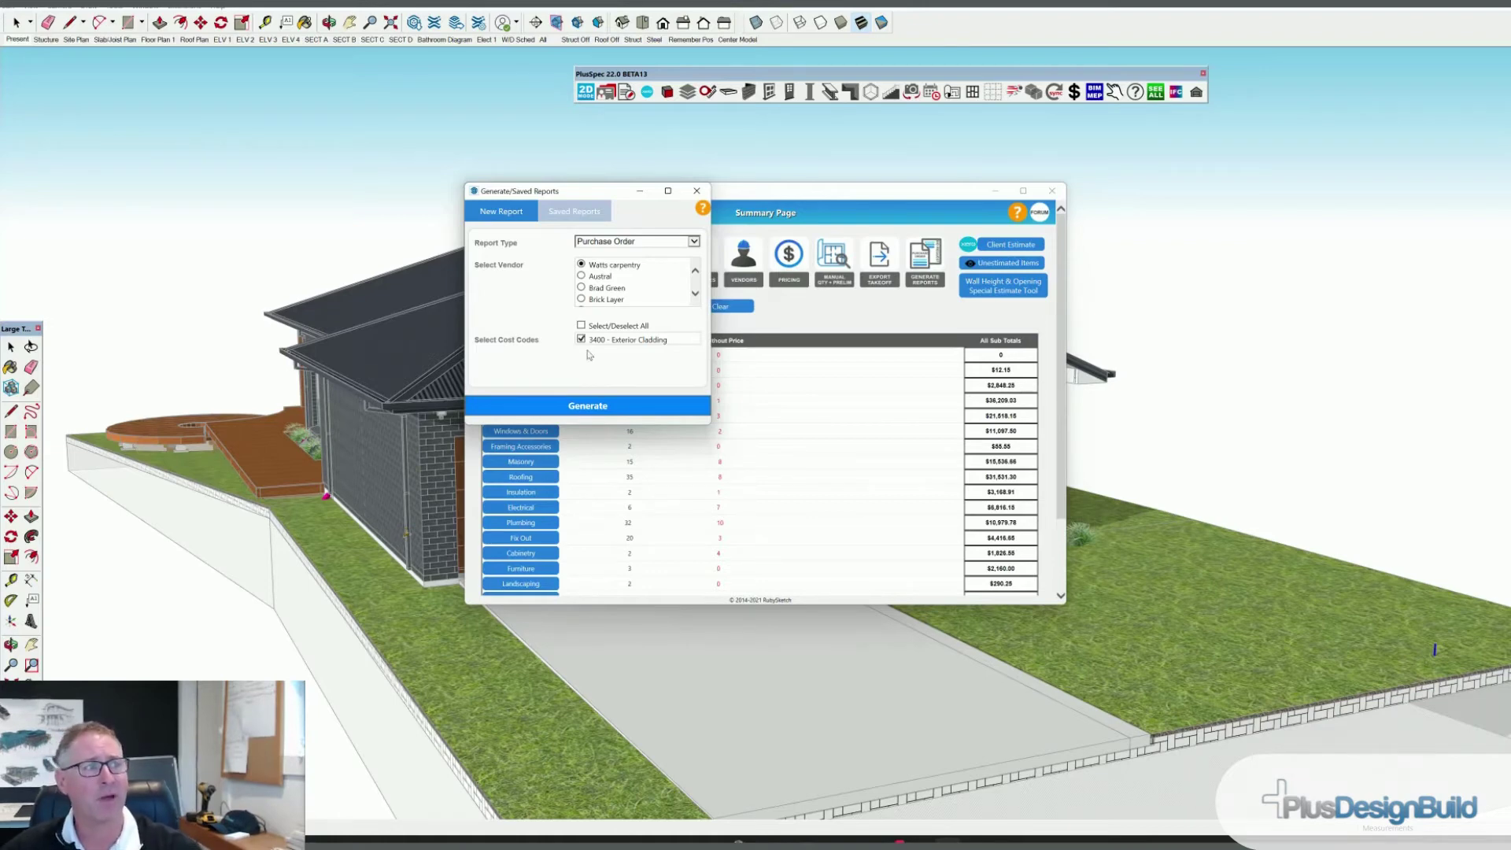
left_click(595, 407)
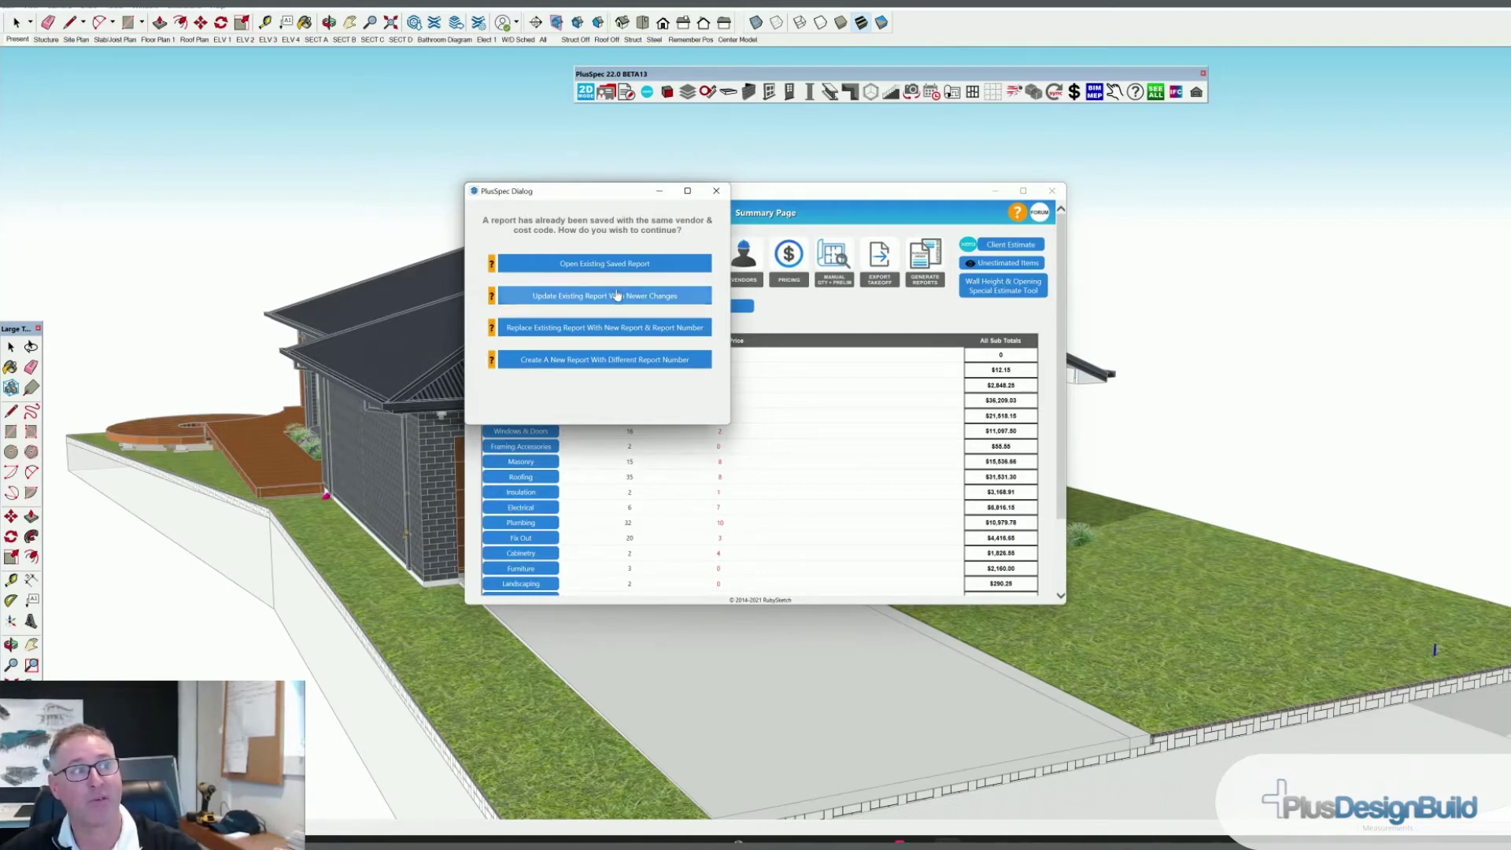
left_click(601, 272)
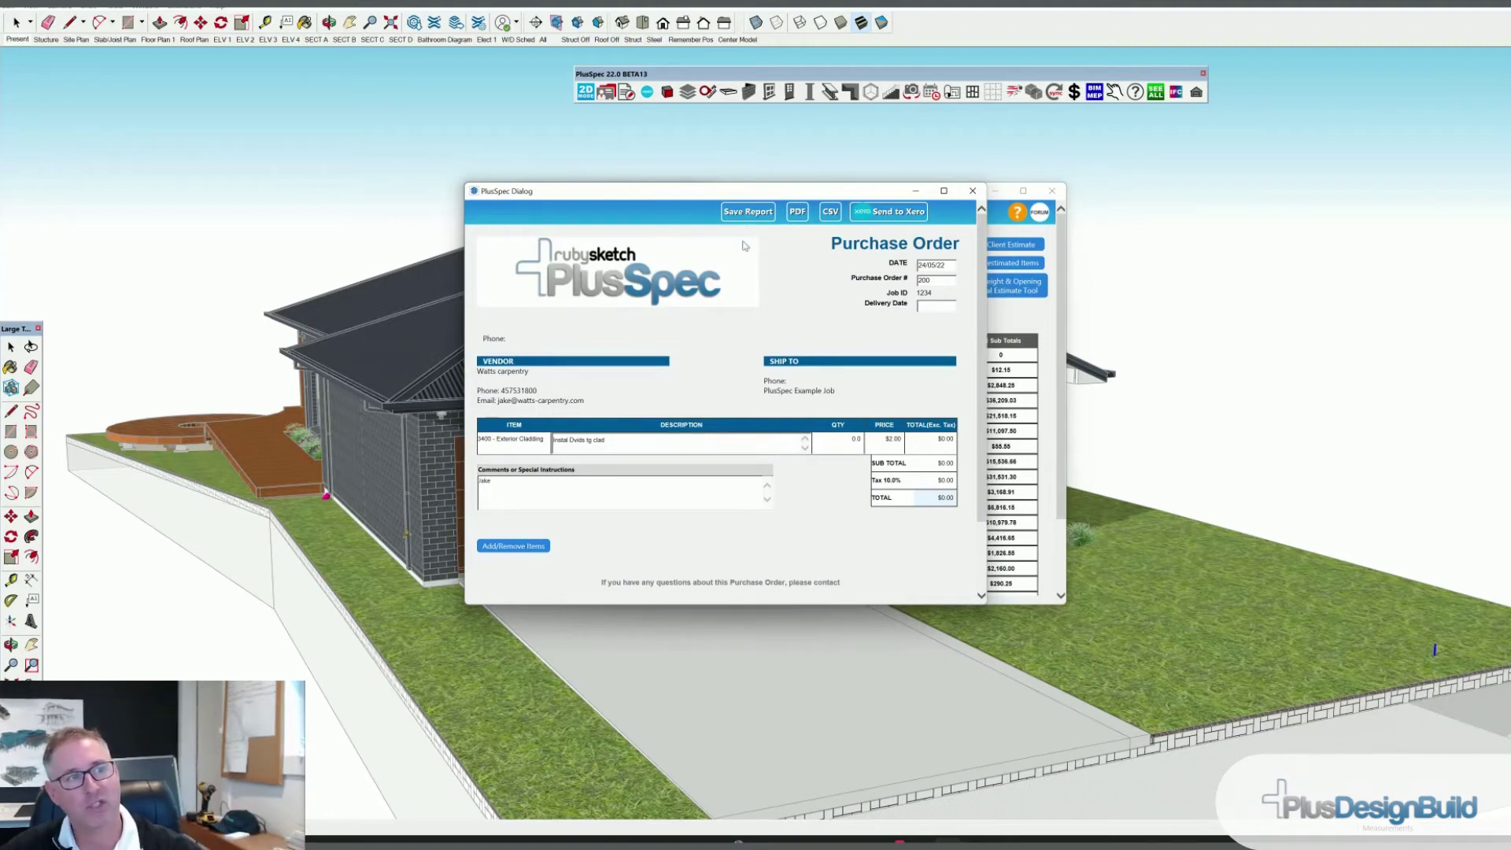
left_click_drag(606, 440, 554, 441)
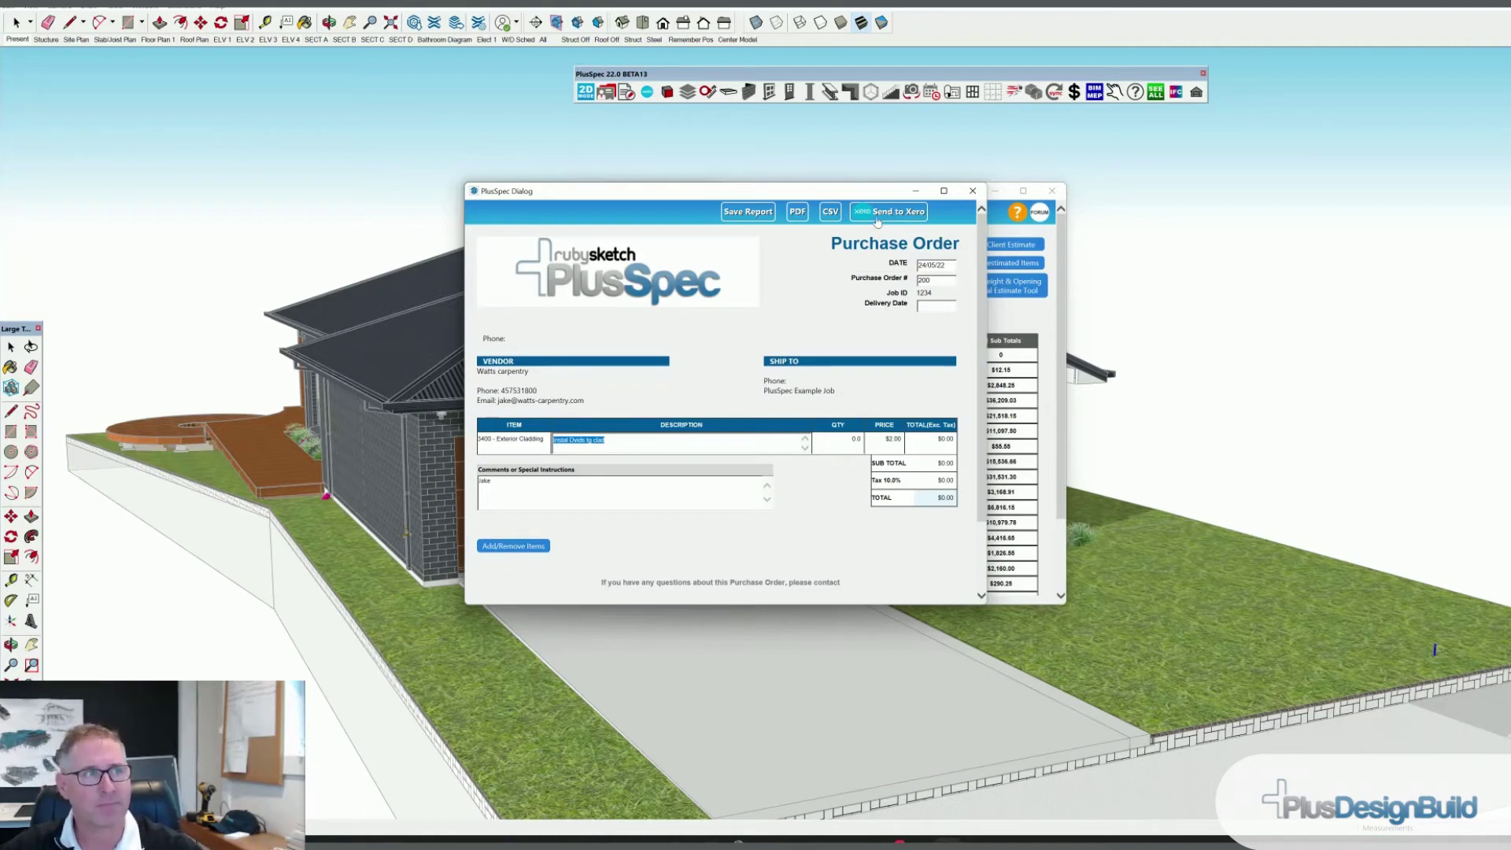
left_click(973, 190)
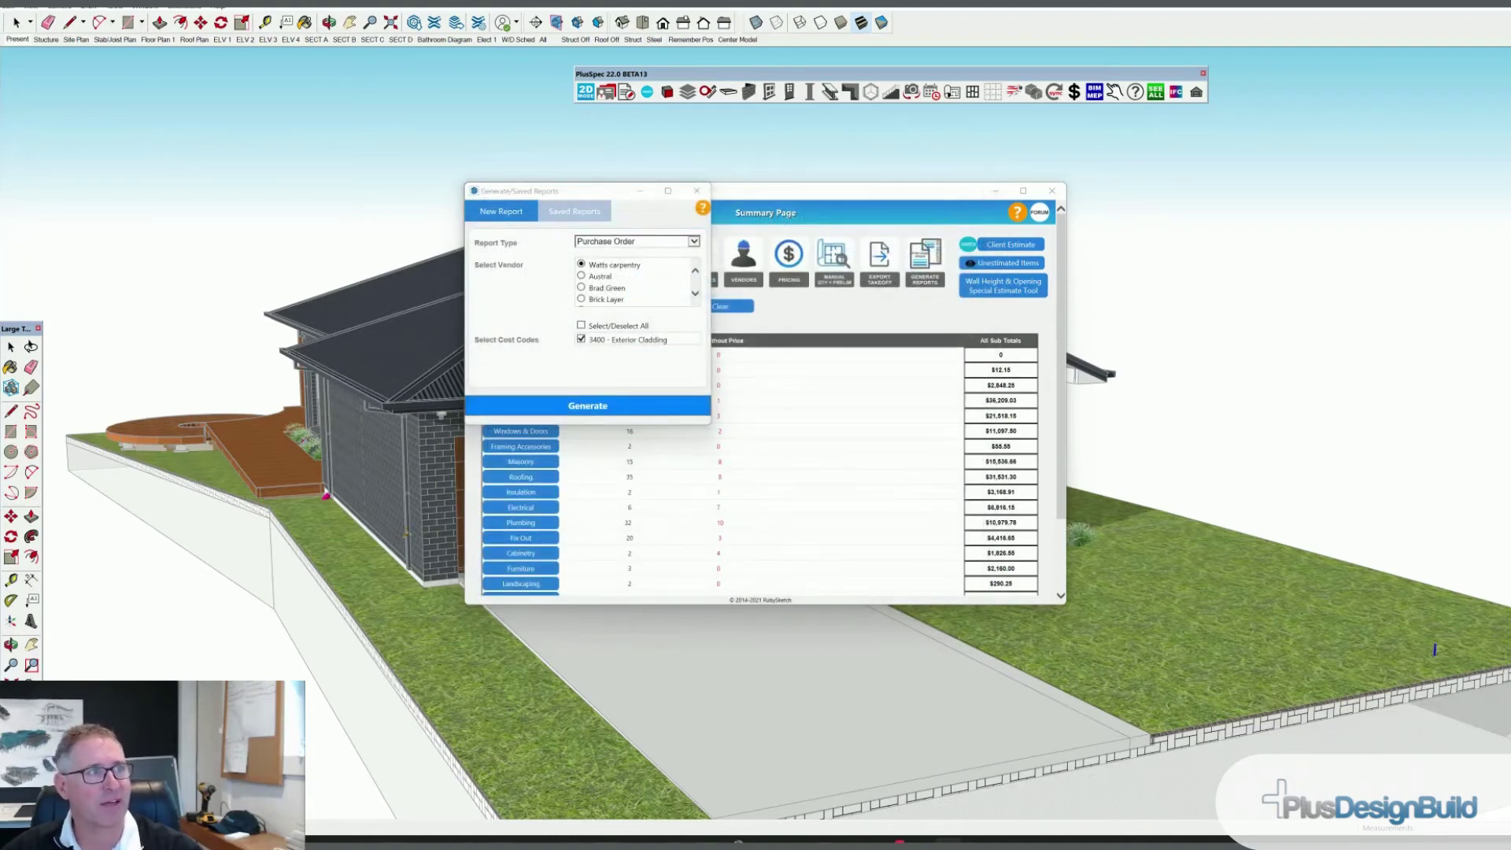
Start an export of all saved reports and choose the 3 Estimating folder of 1An example Job in 1 Active Jobs.
left_click(573, 215)
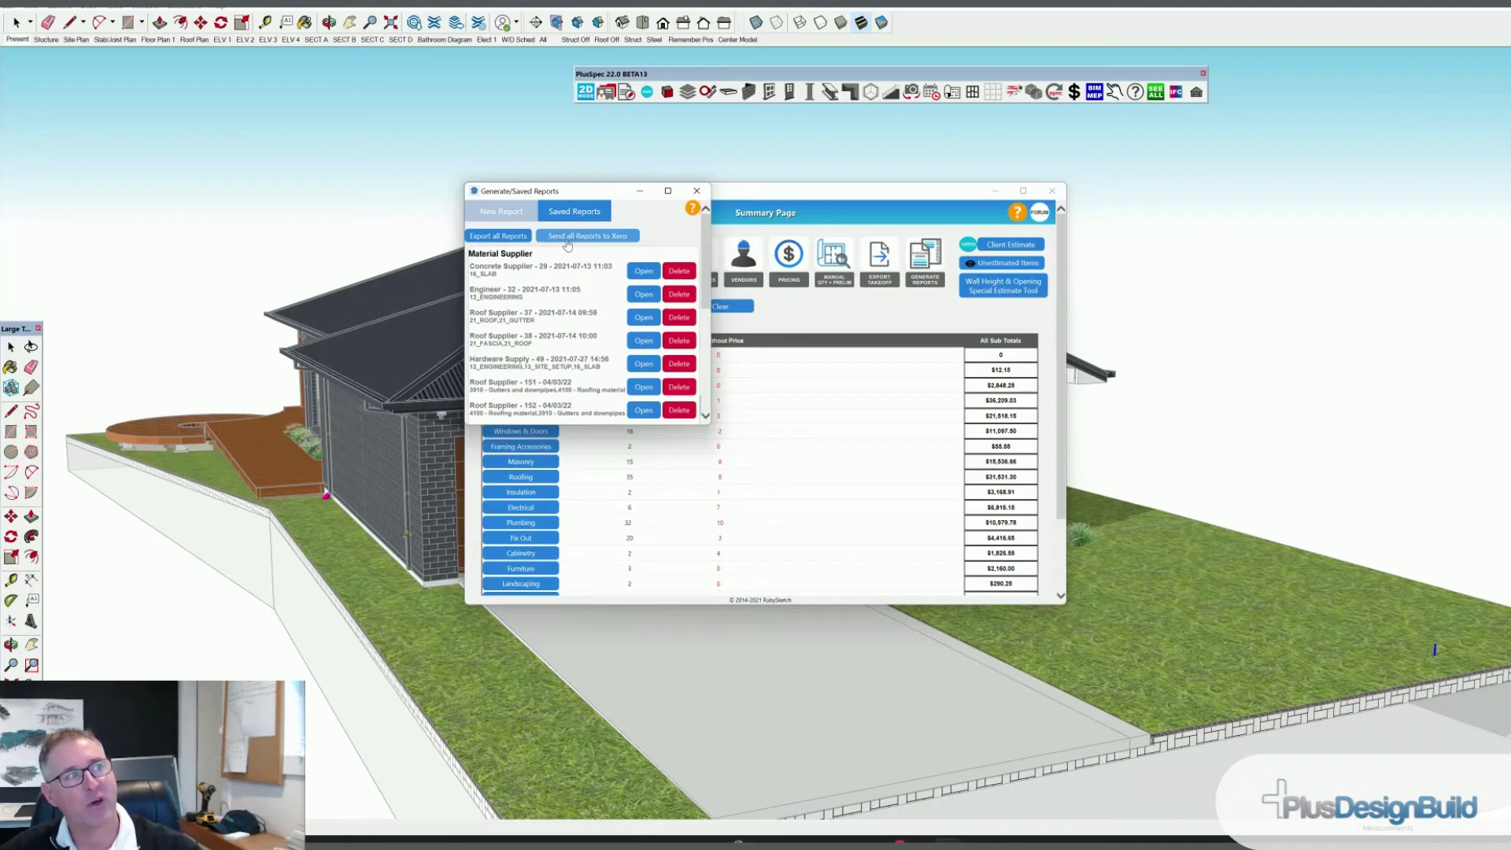
left_click(504, 236)
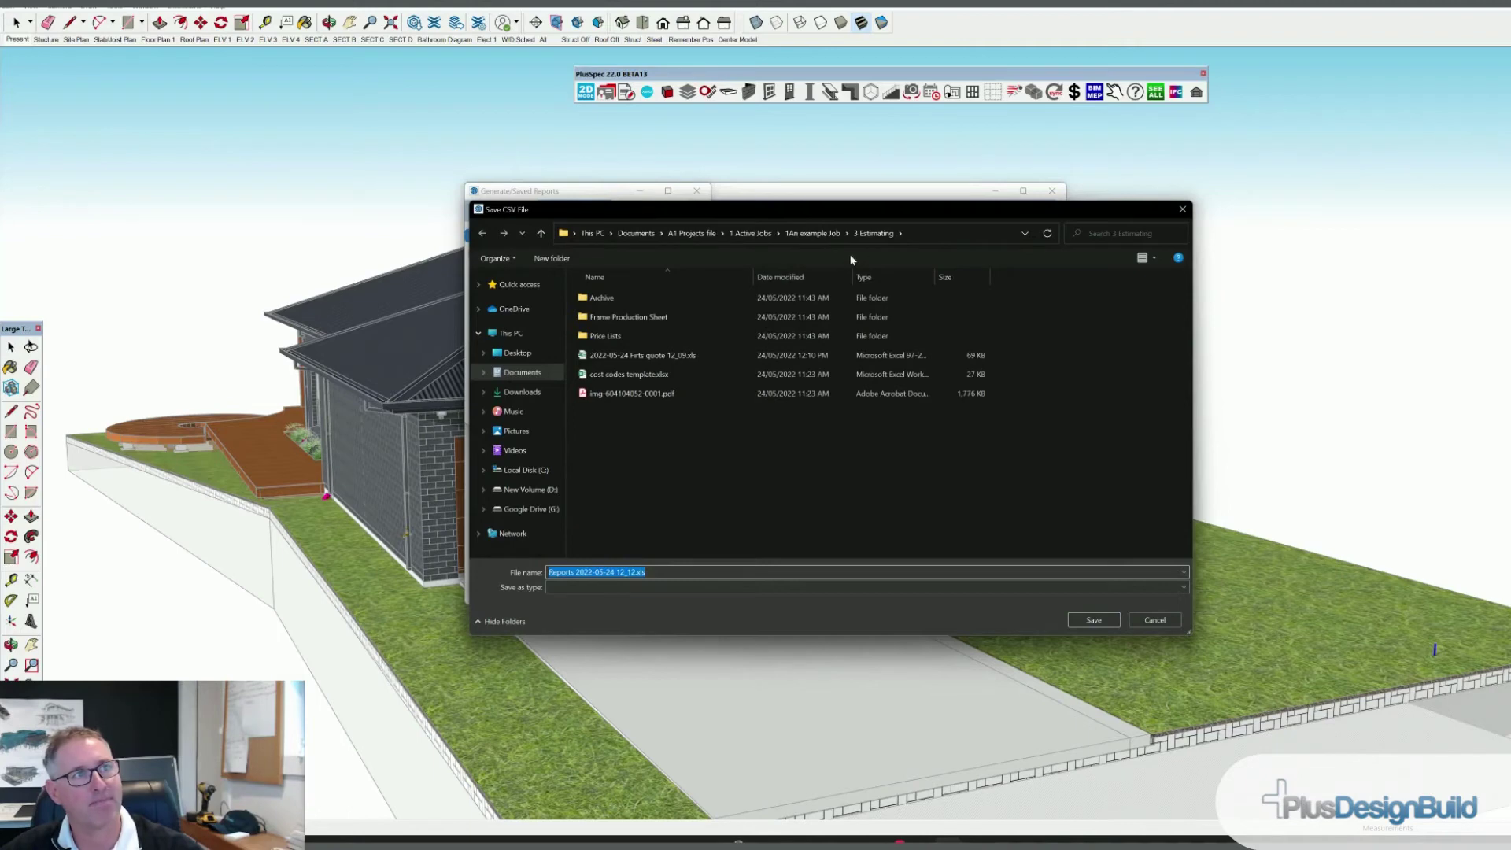
left_click(744, 235)
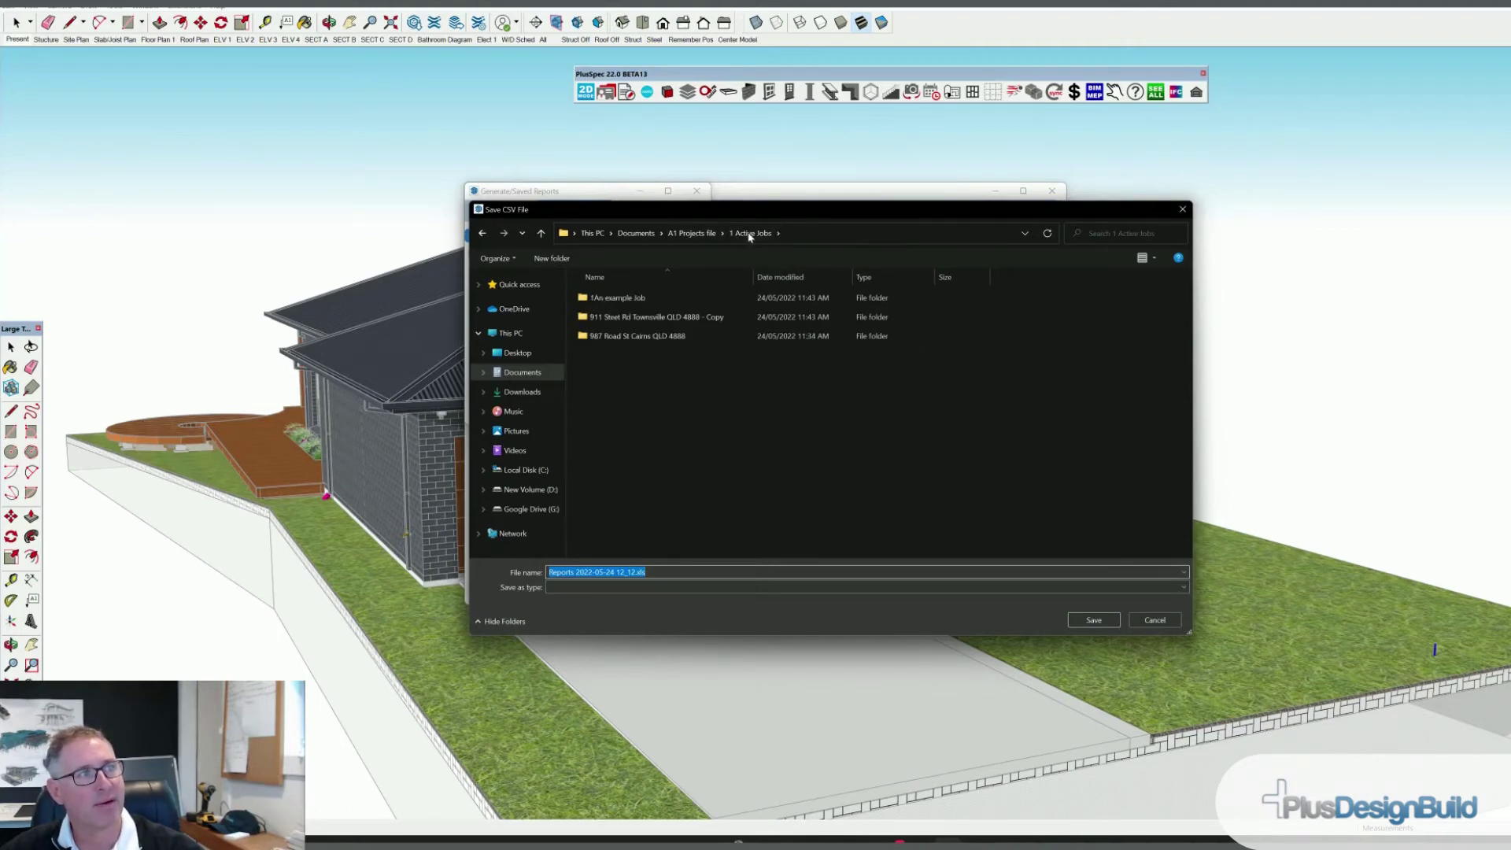
double_click(632, 298)
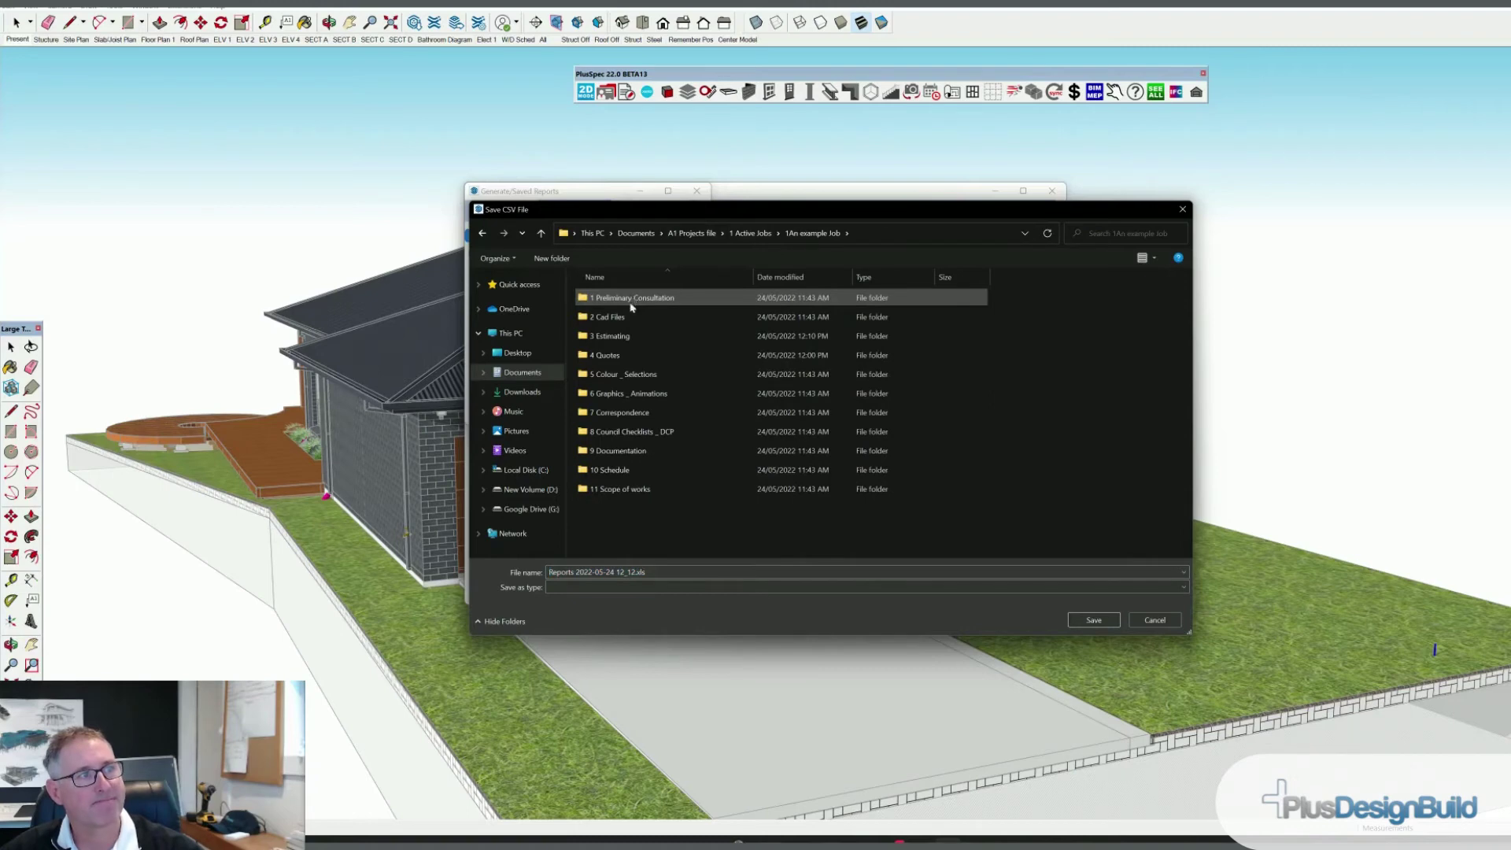
double_click(628, 338)
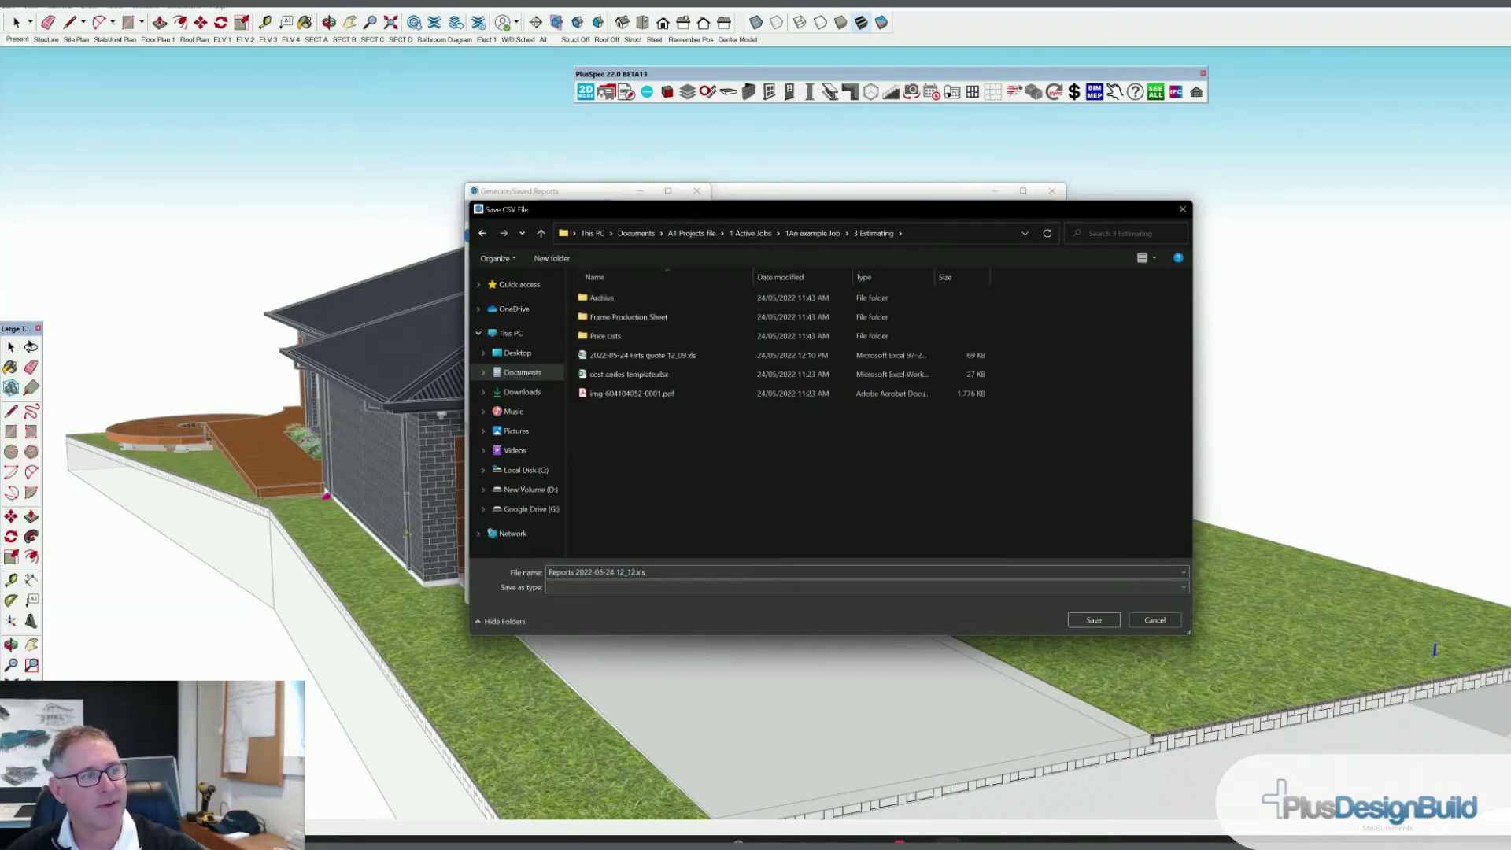
left_click(598, 573)
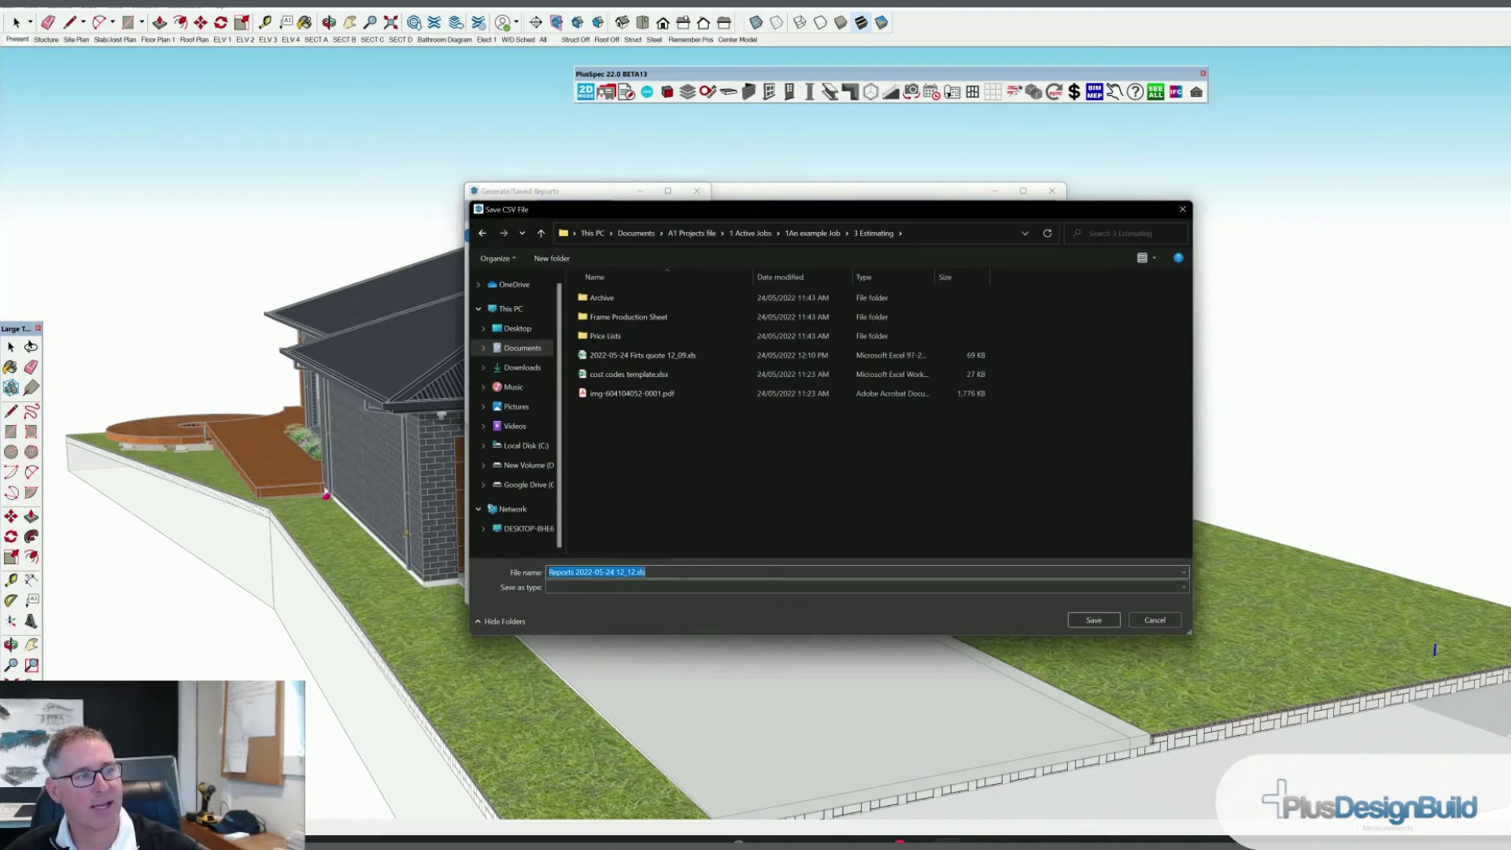
left_click(575, 572)
key("BackSpace")
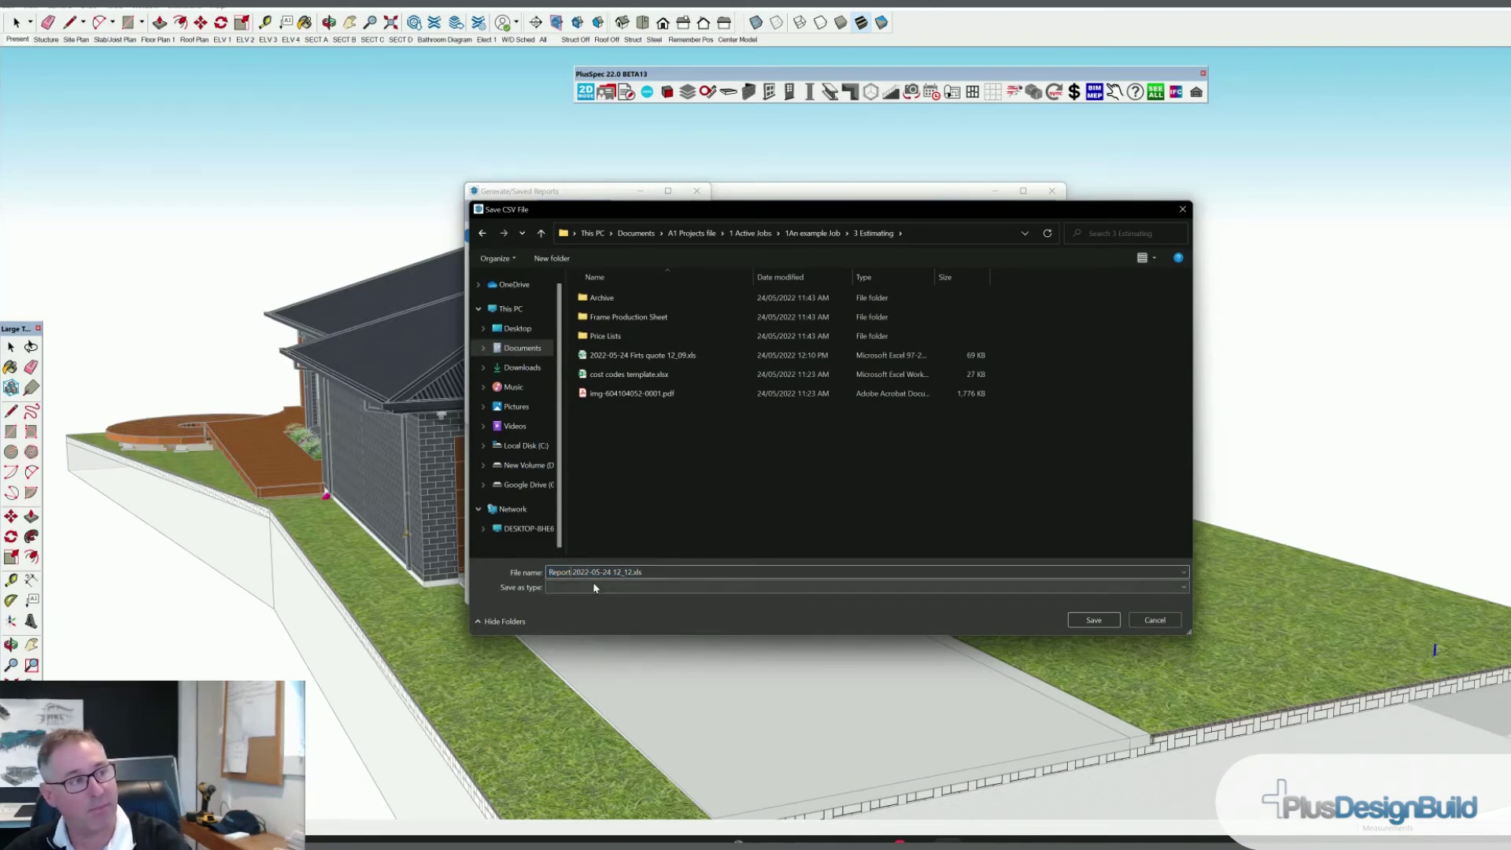
key("BackSpace")
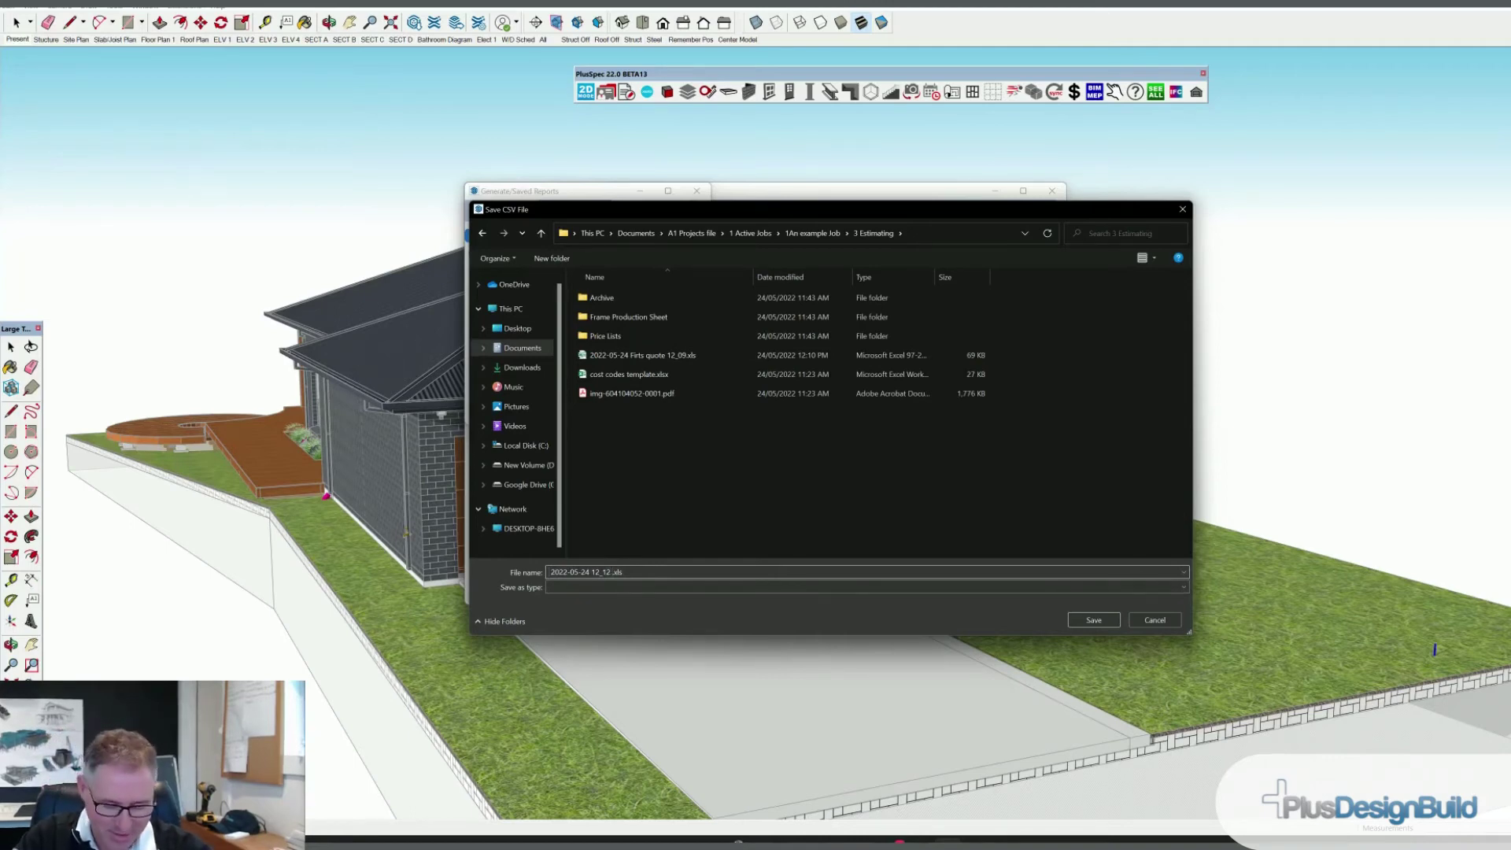
type("rchase orders")
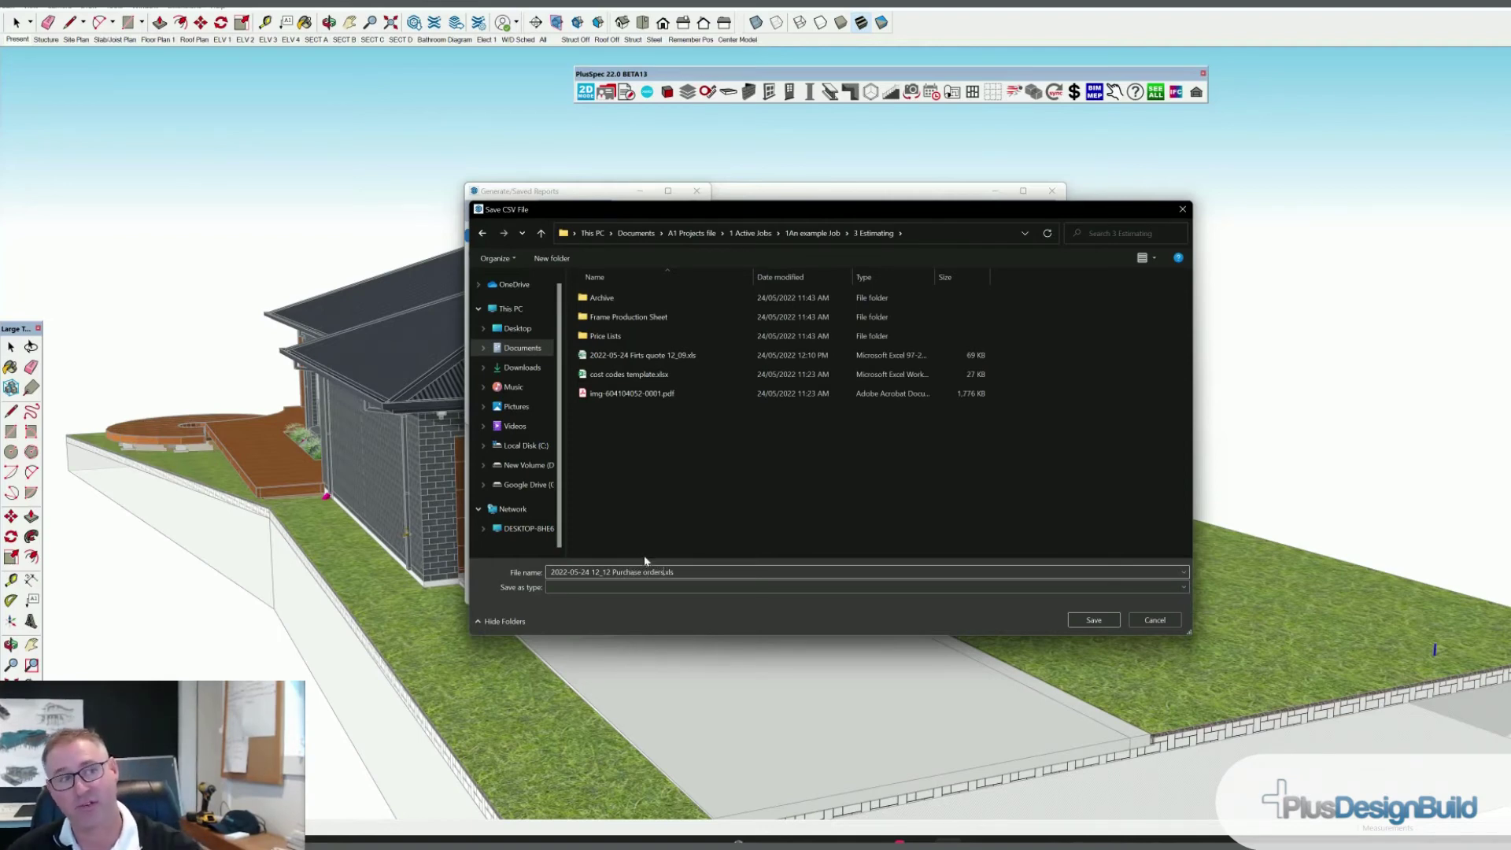
left_click(1094, 620)
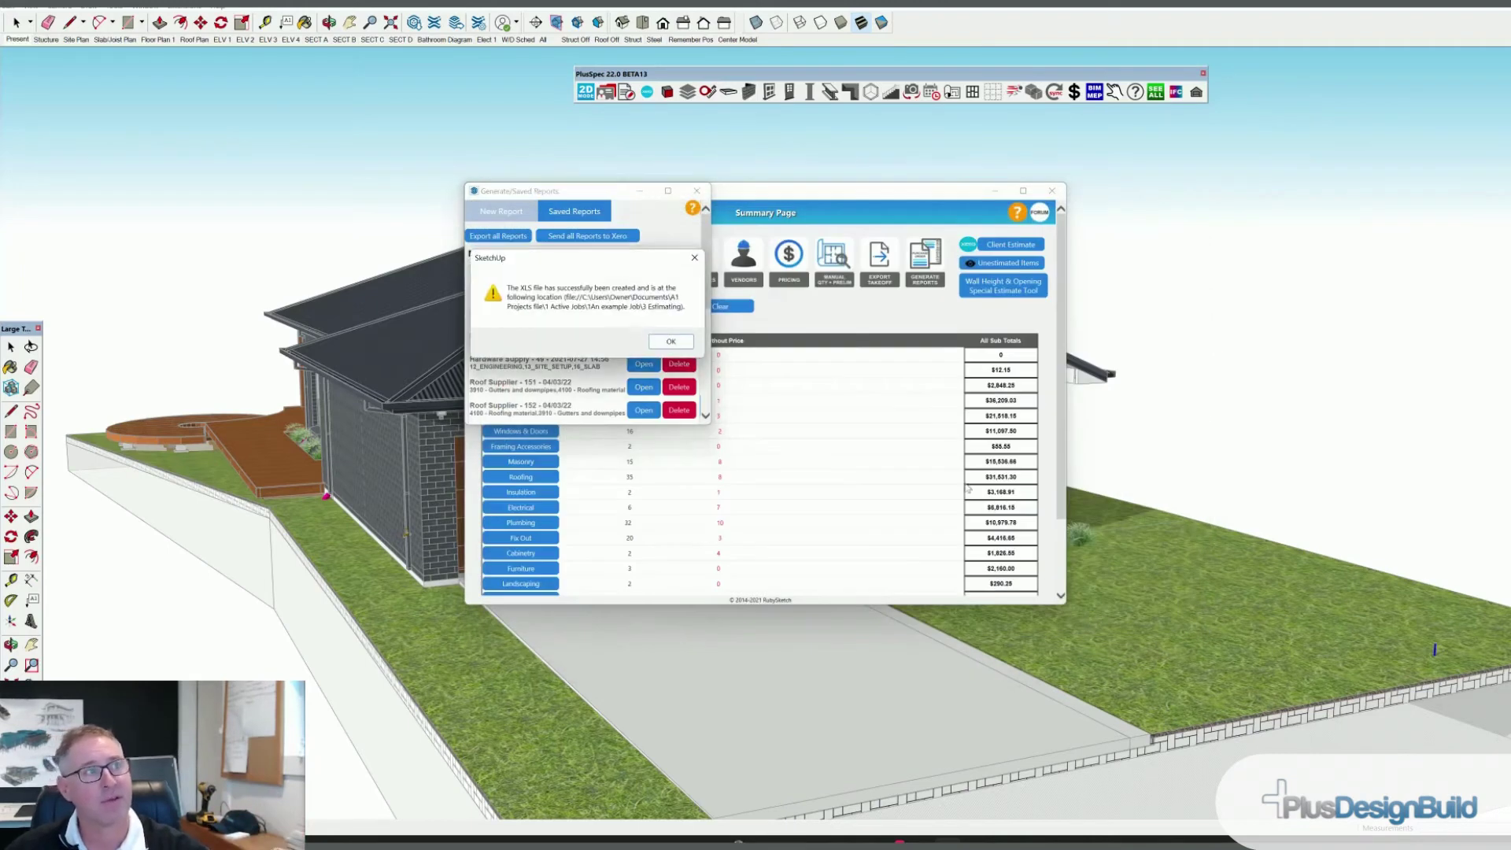
left_click(673, 341)
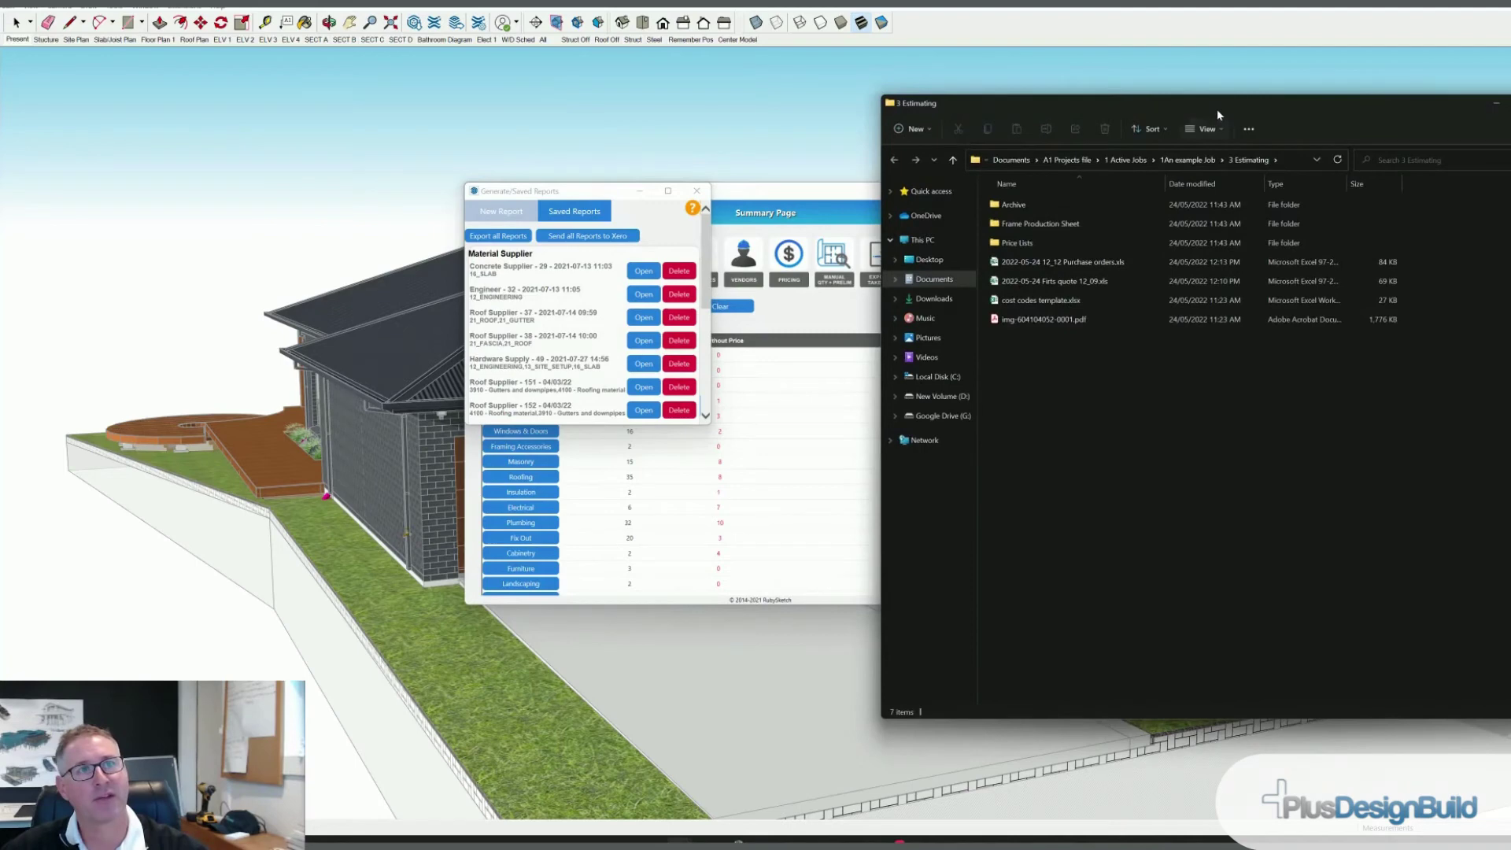
left_click_drag(1217, 107, 1012, 111)
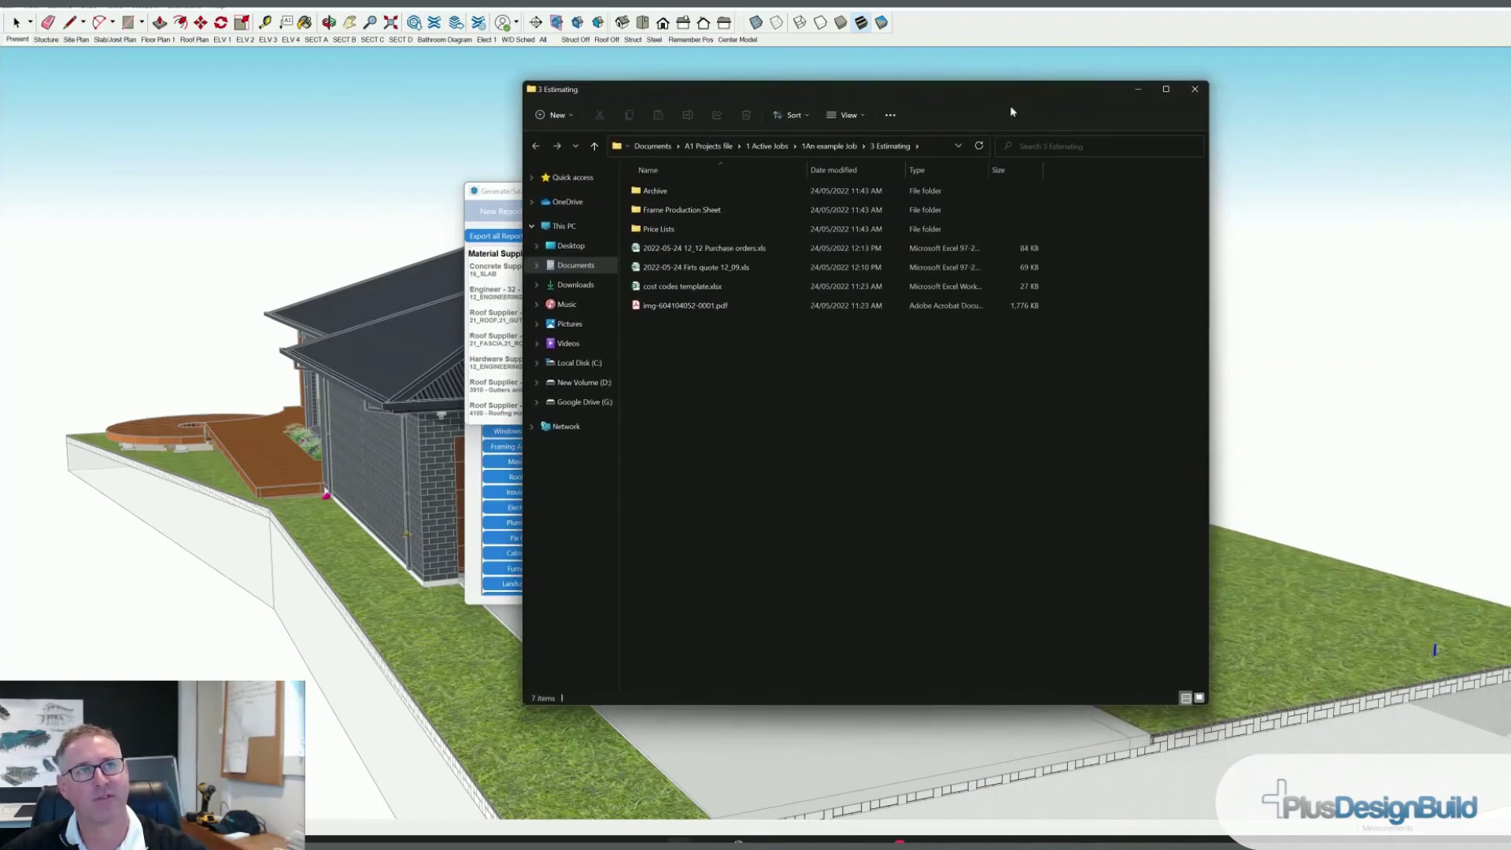
left_click(1195, 92)
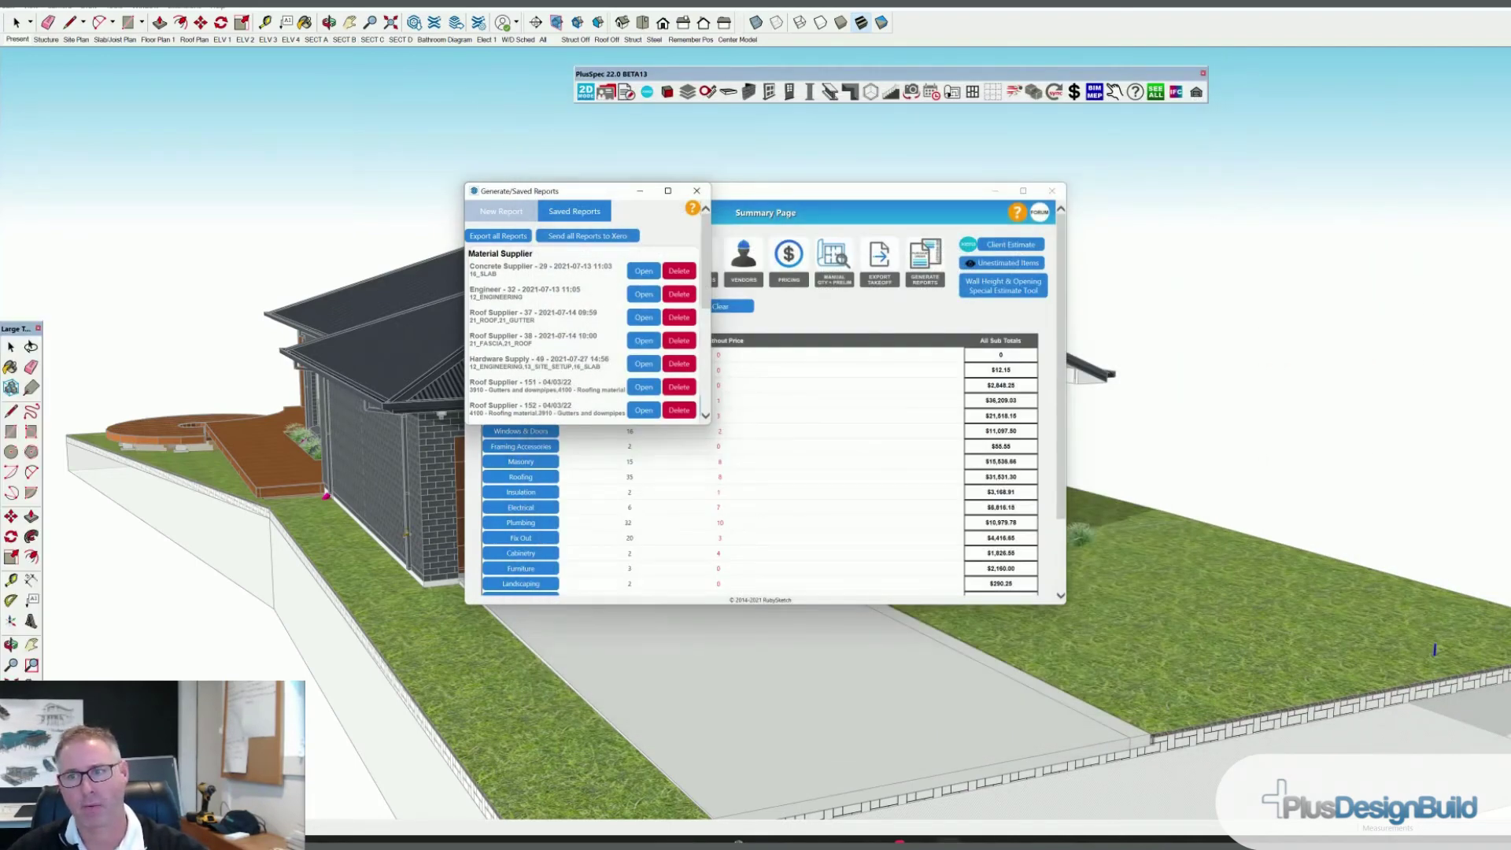
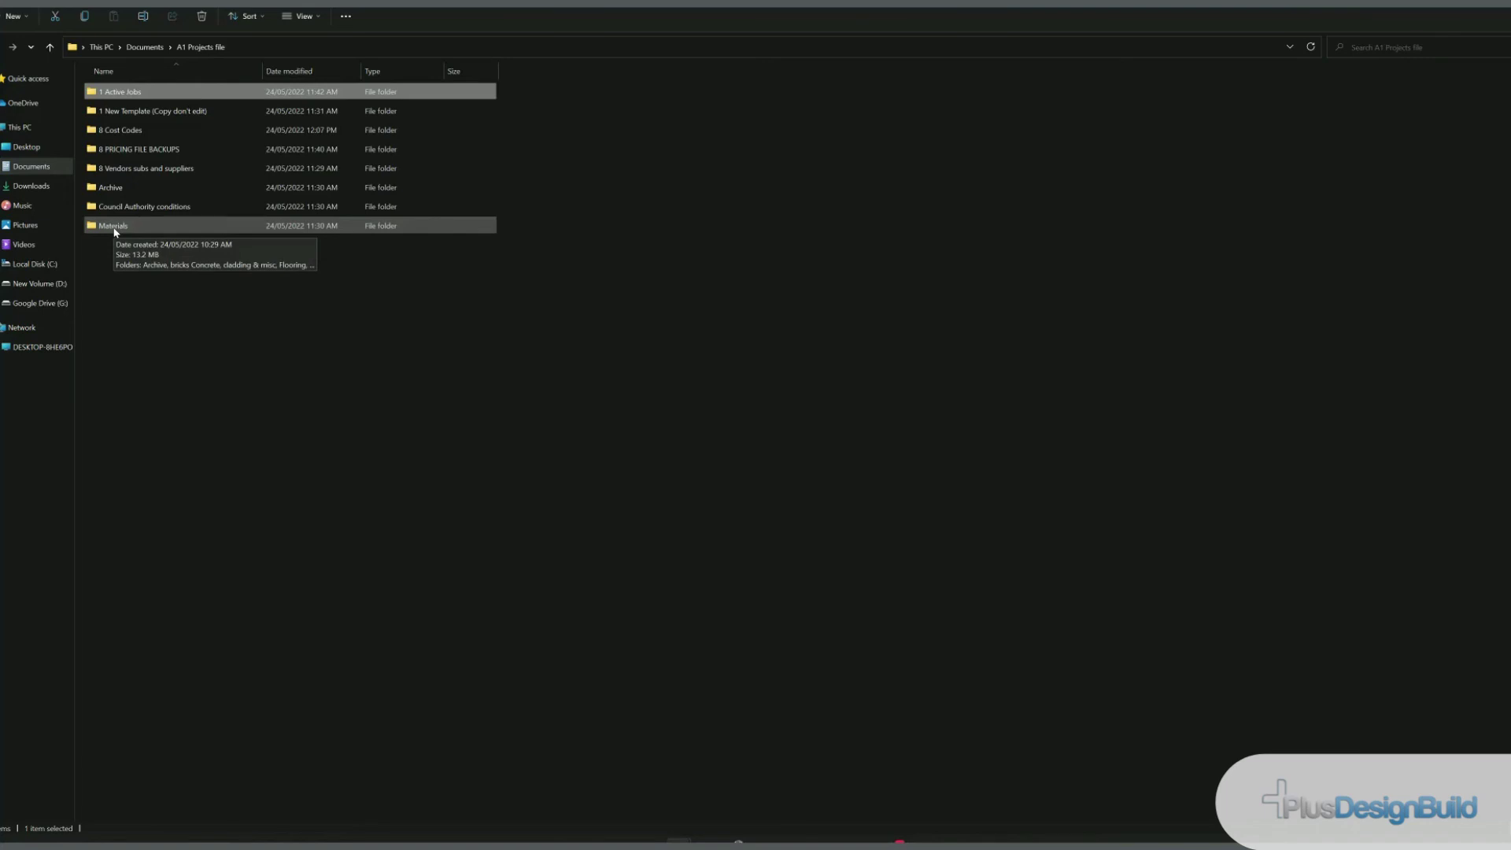
In File Explorer, examine the Flooring folder inside Materials and return to A1 Projects file.
double_click(114, 226)
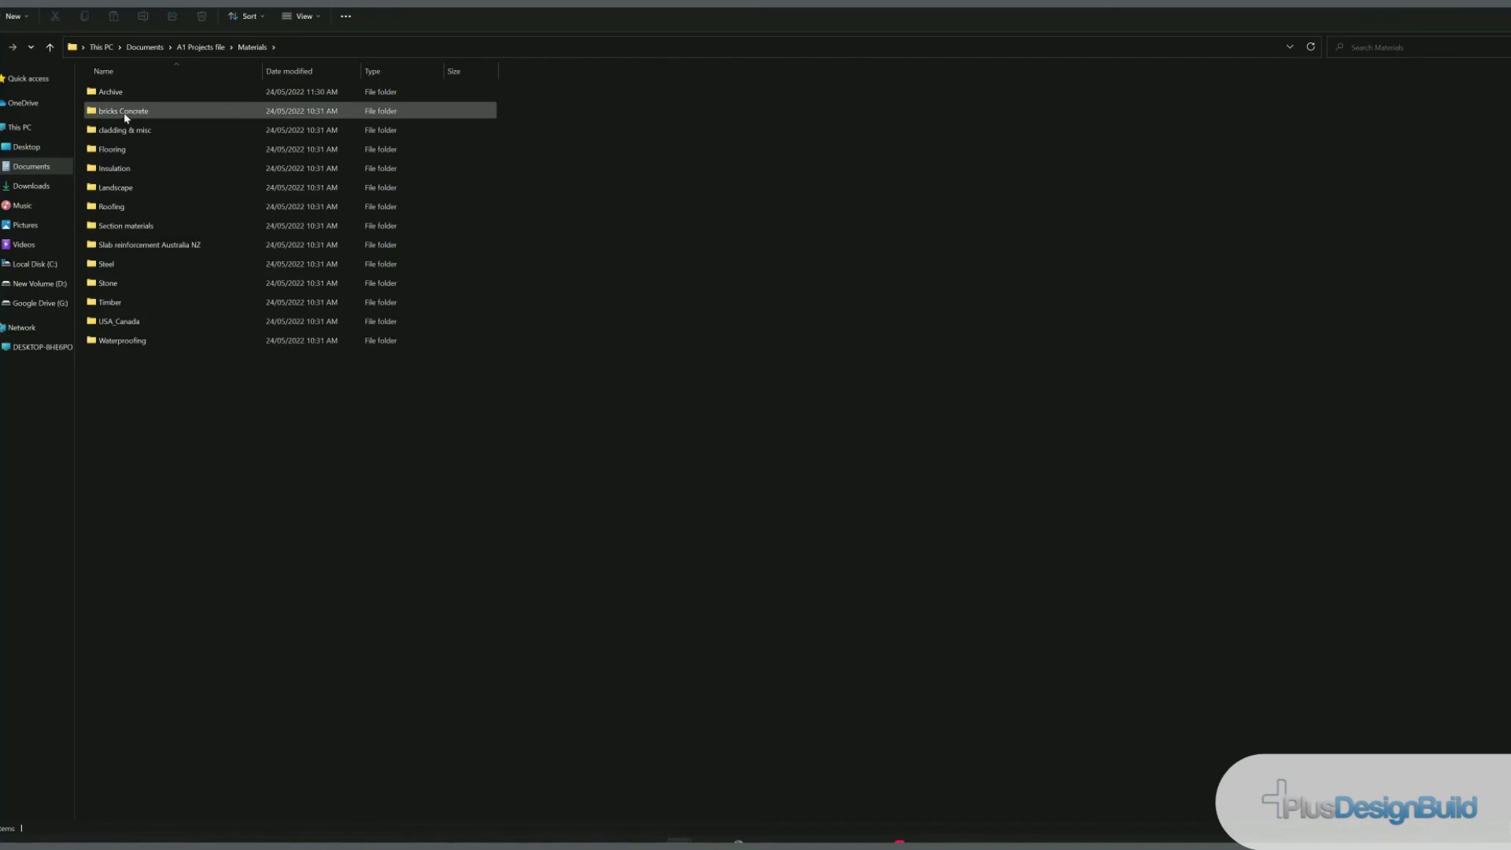
double_click(114, 151)
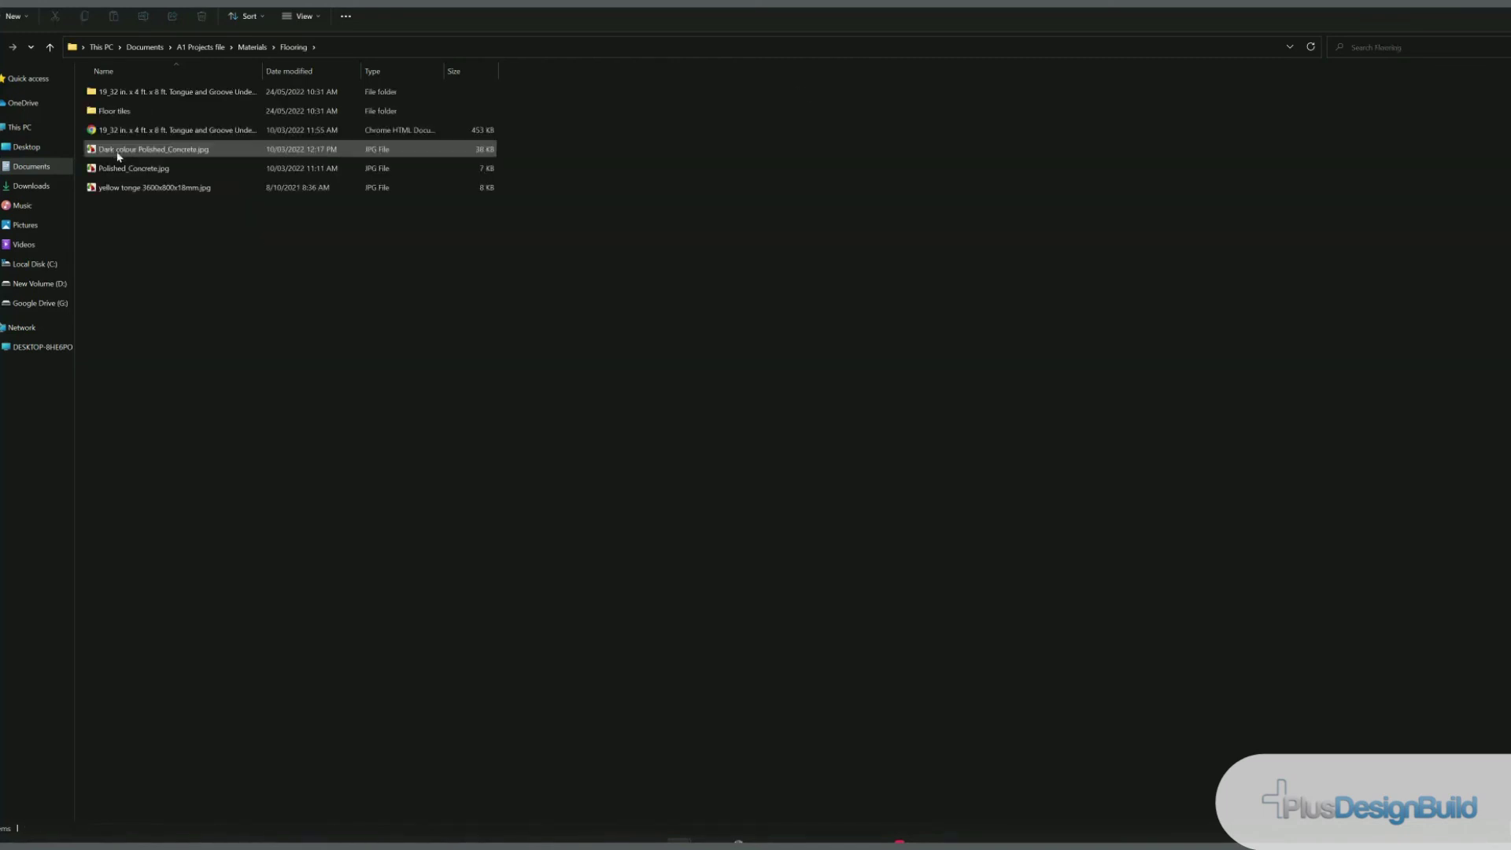
left_click(206, 48)
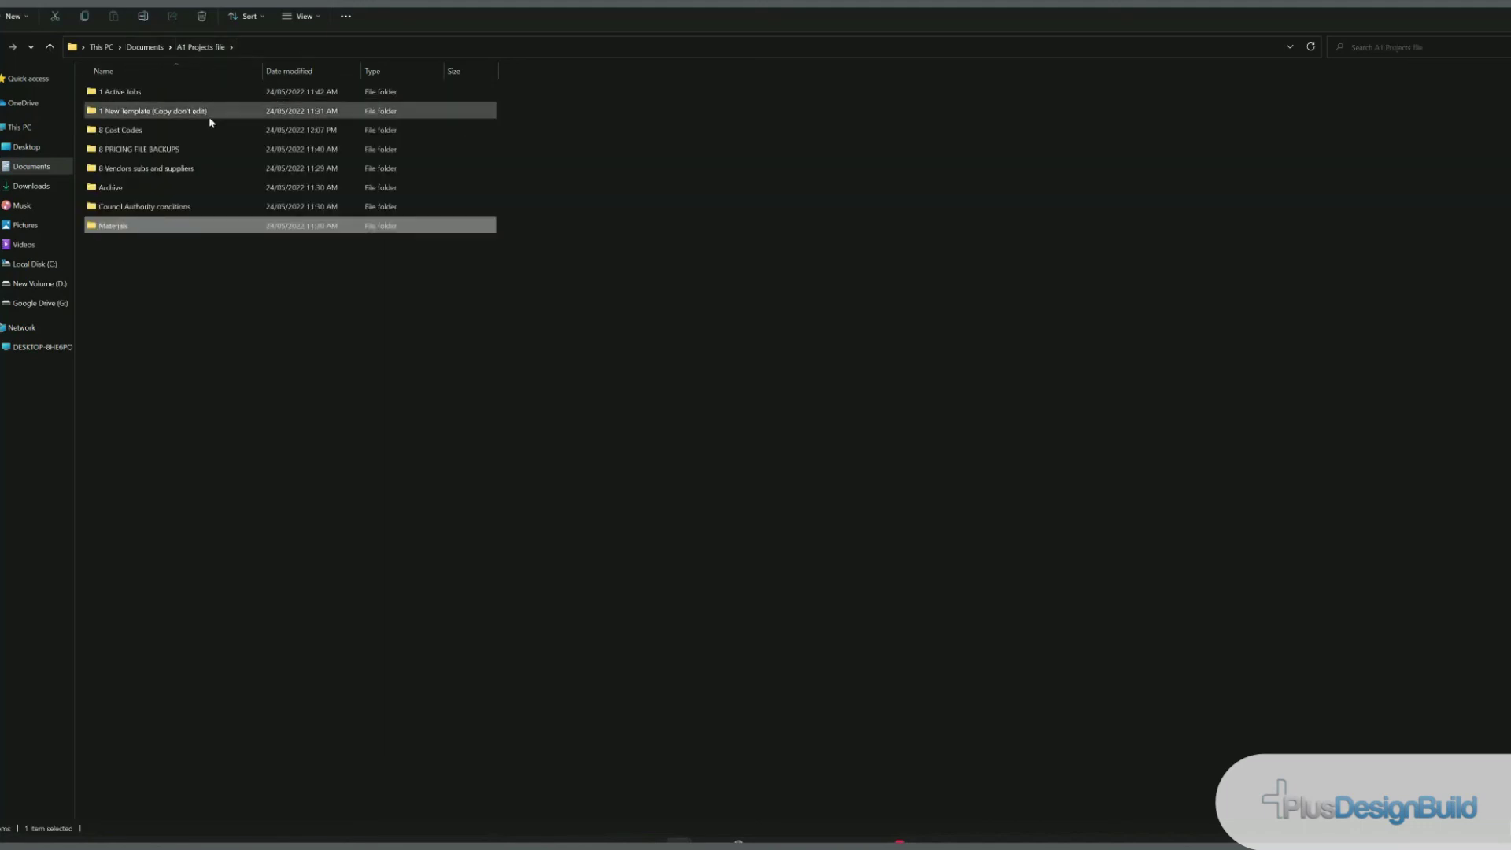
Examine the subfolders of 1An example Job and its 2 Cad Files folder in 1 Active Jobs, and return to A1 Projects file.
double_click(149, 91)
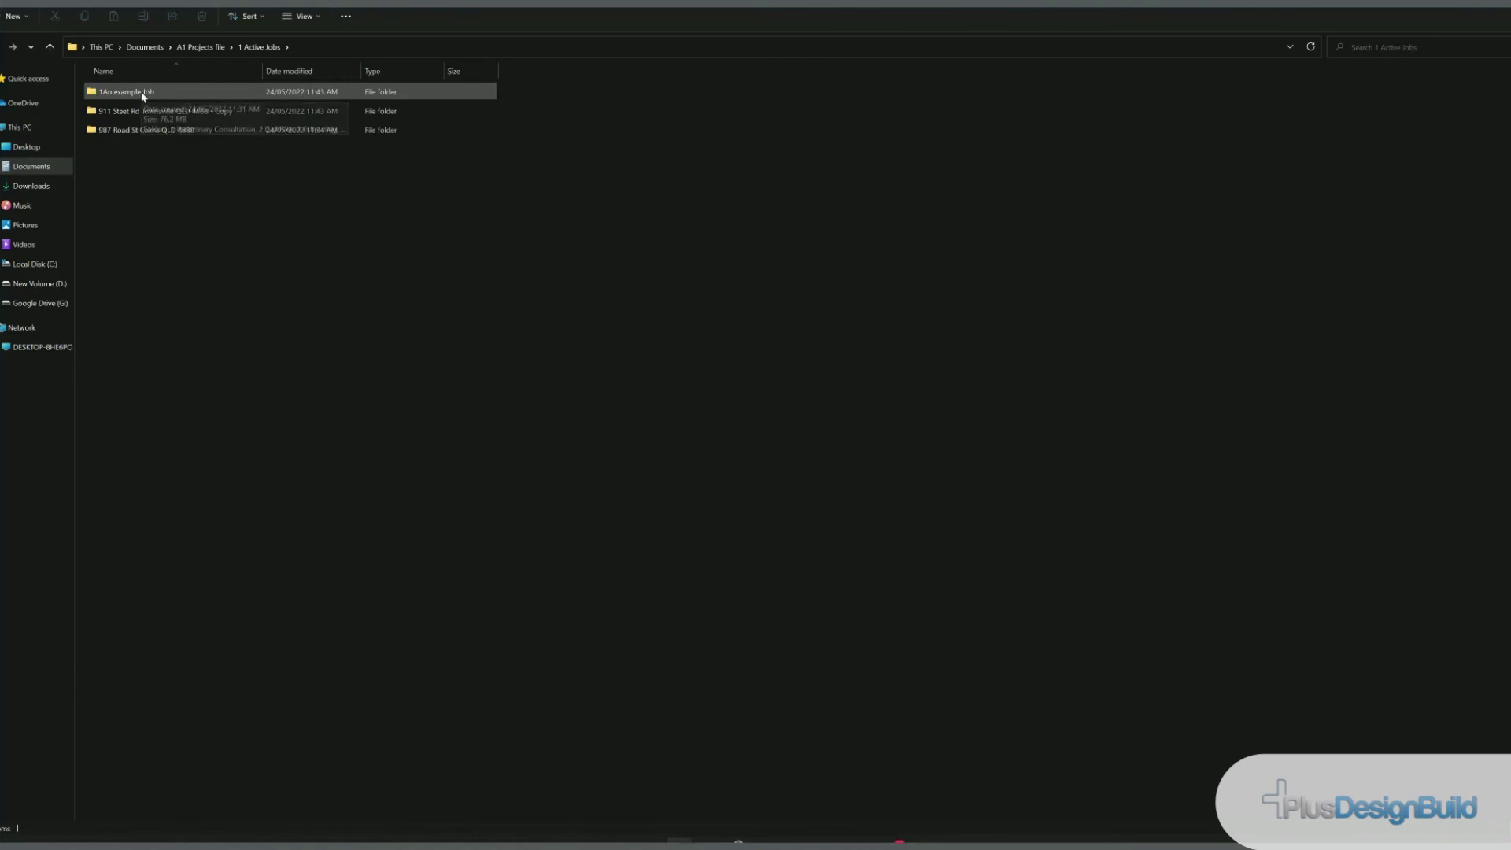
double_click(143, 94)
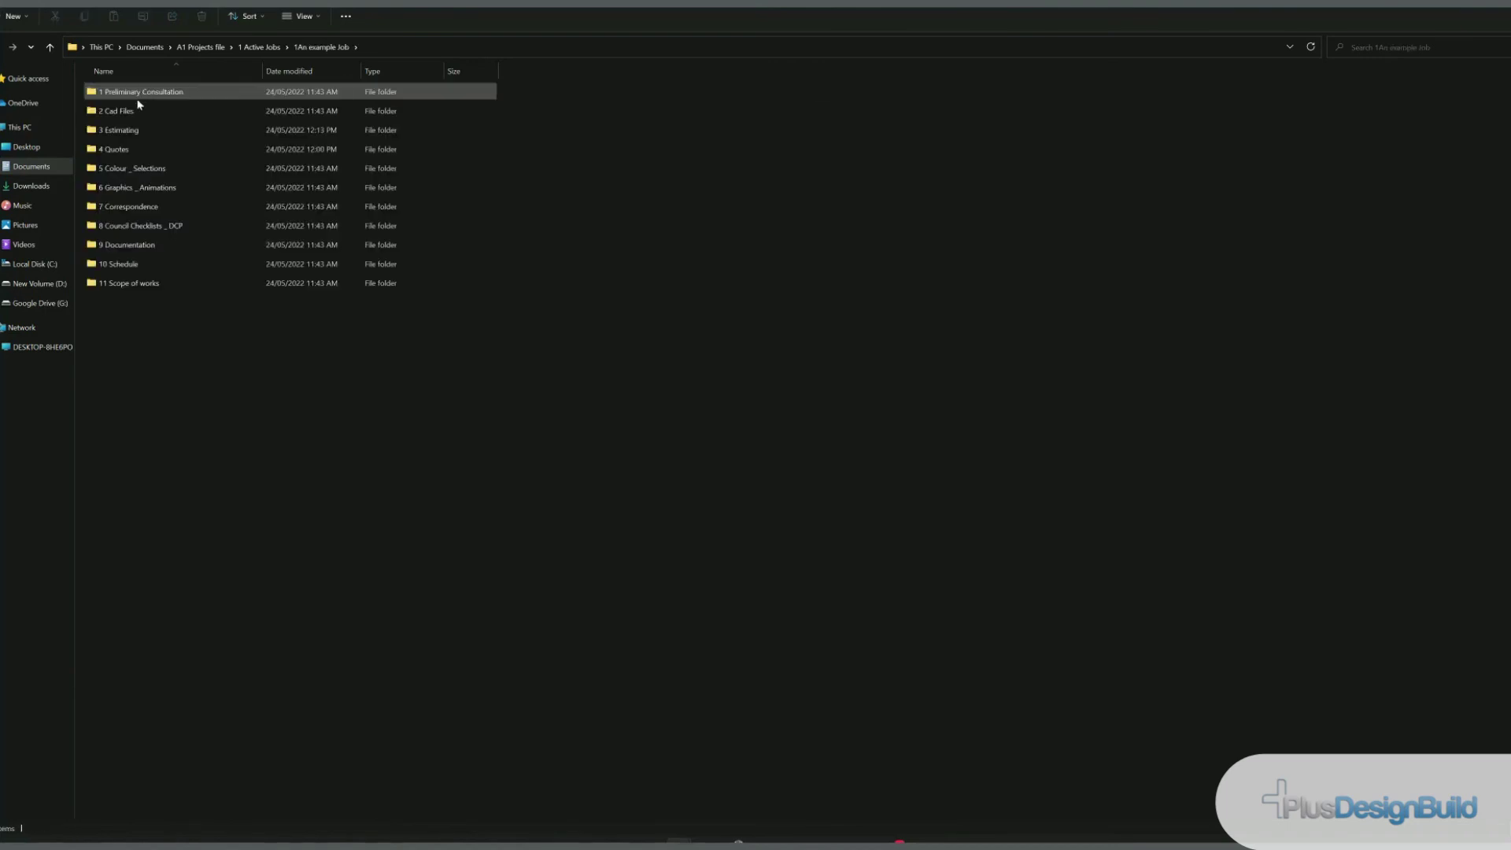
double_click(134, 111)
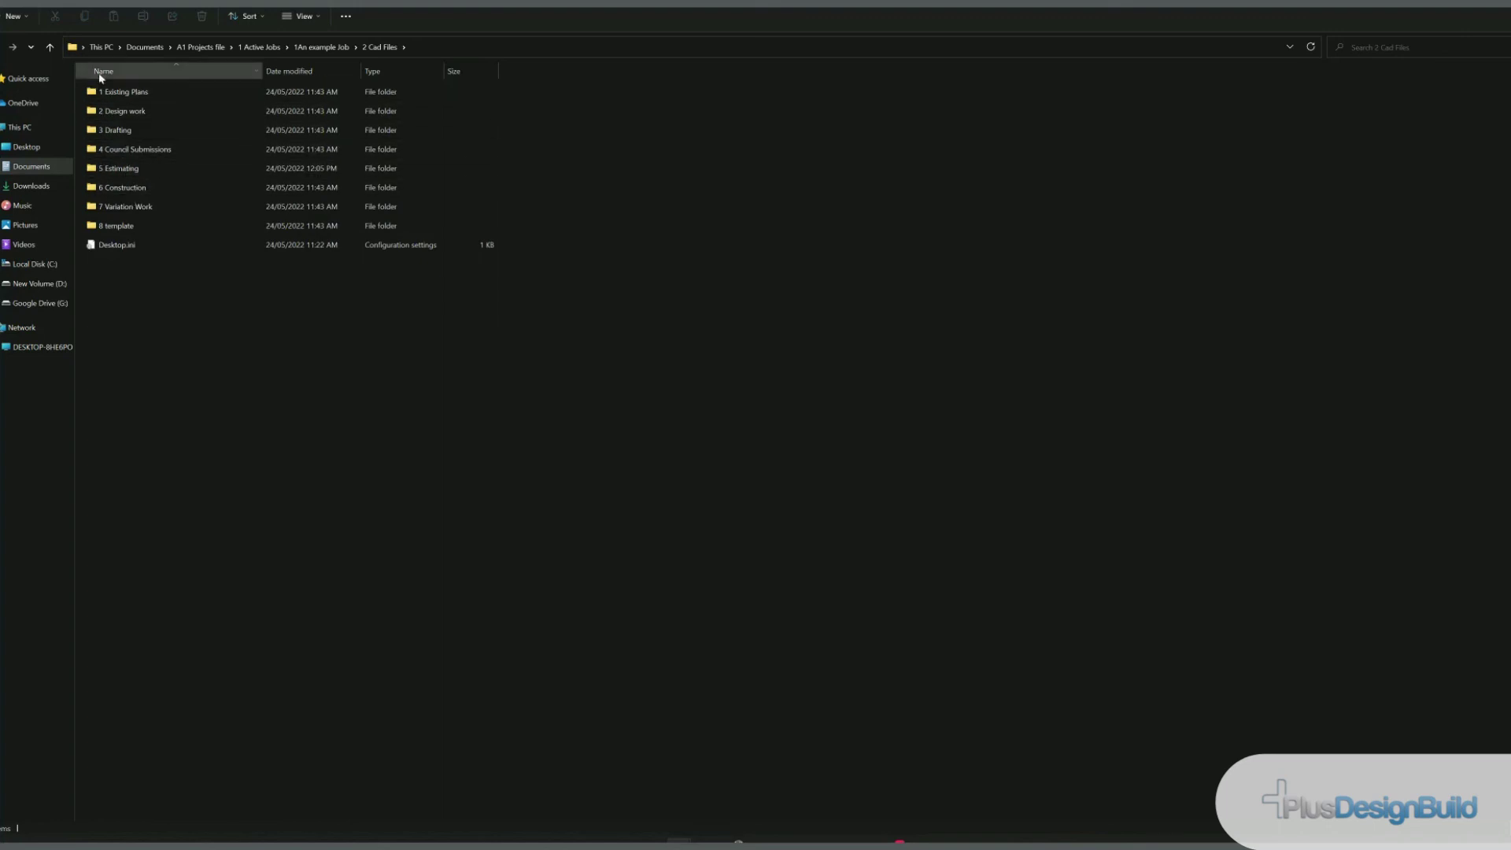
left_click(203, 47)
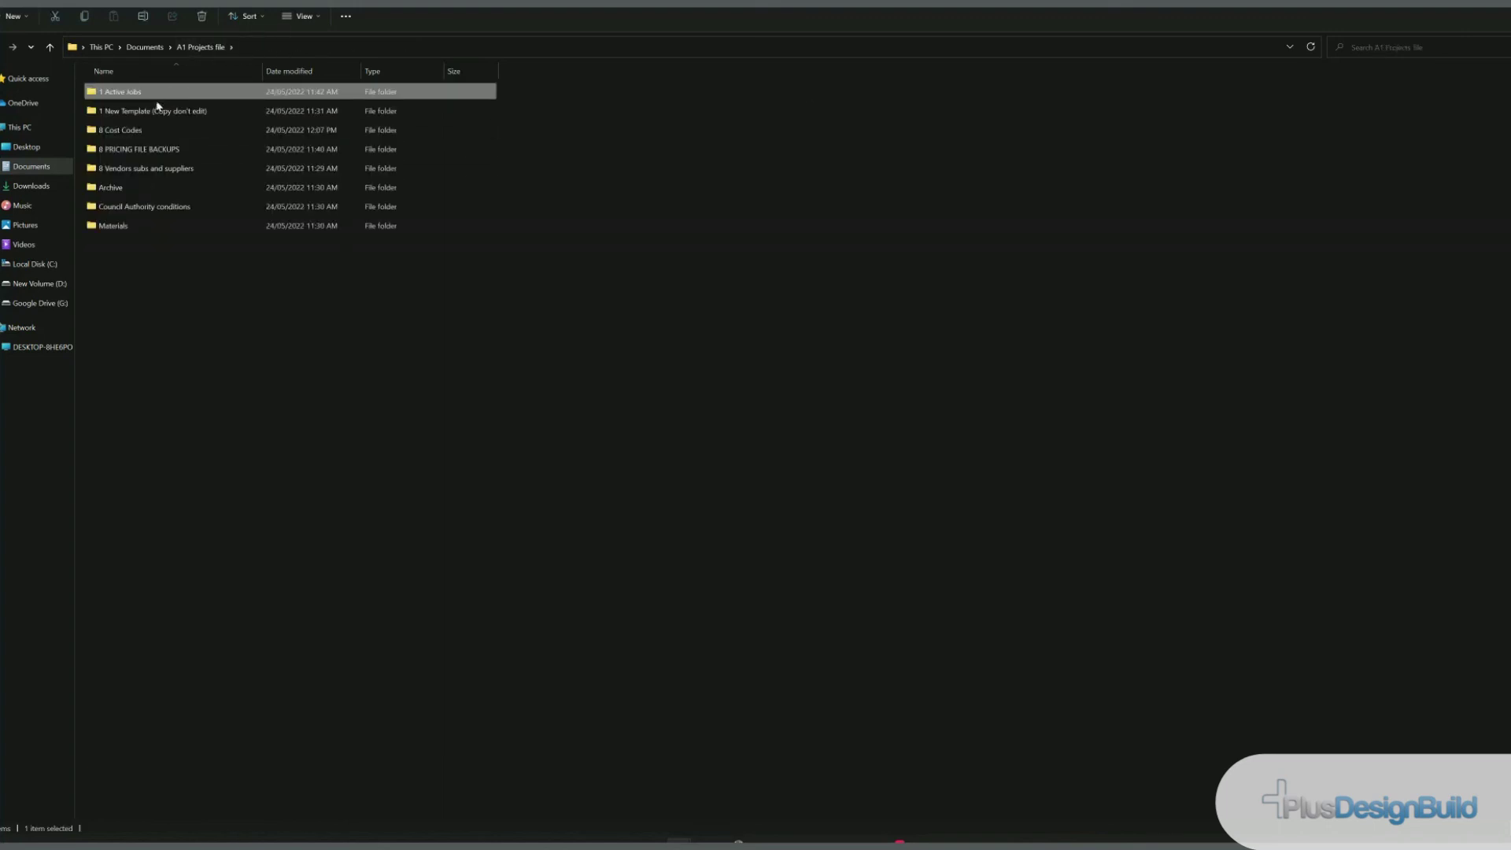
mouse_move(147, 118)
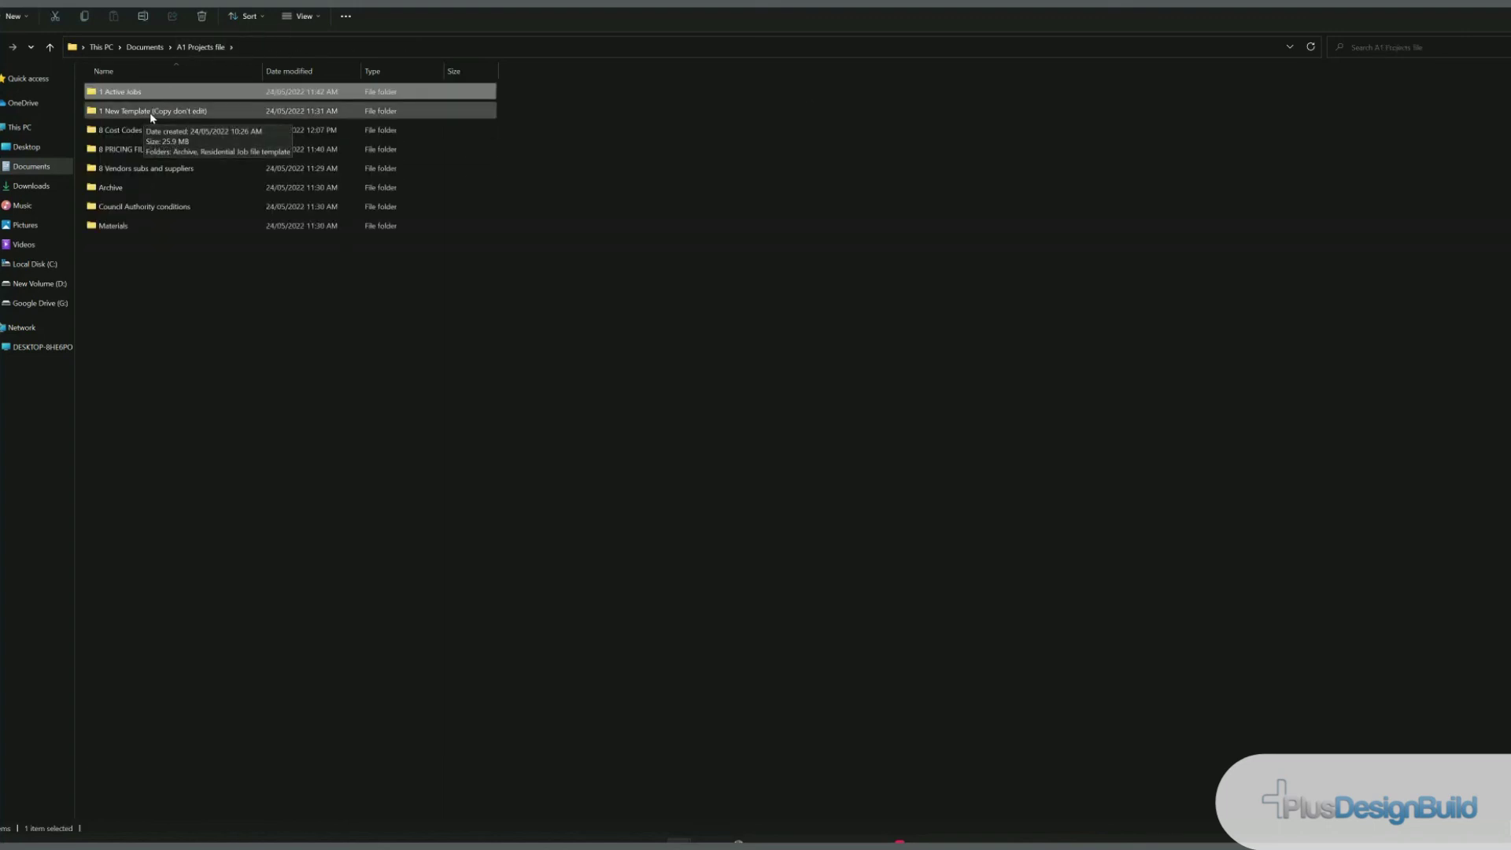